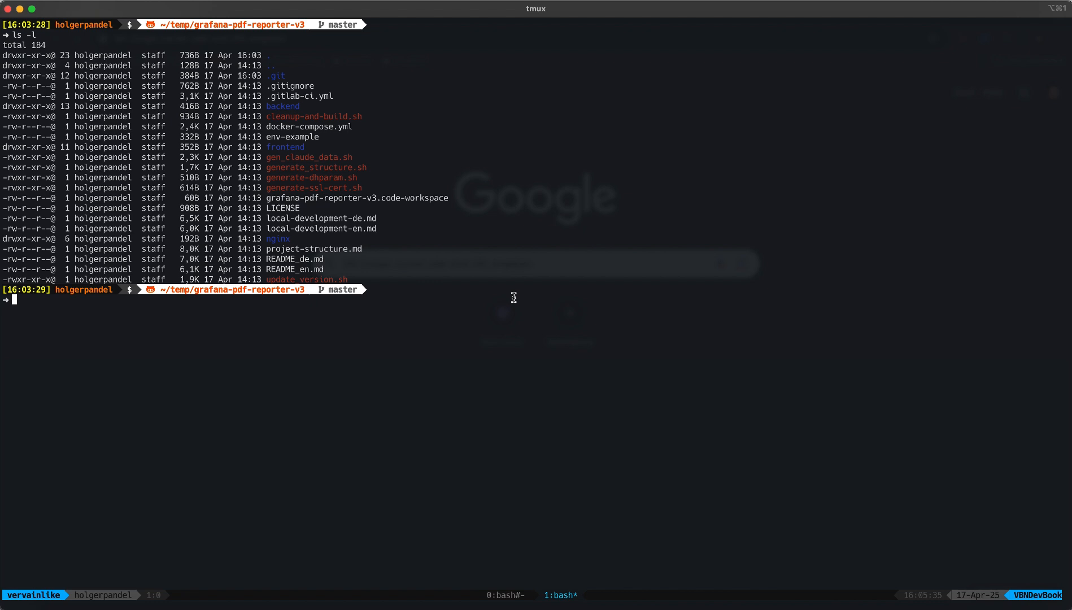
Copy env-example to a new .env file in the project folder
{"action": "type", "text": "cp env"}
{"action": "key", "text": "Tab"}
{"action": "type", "text": ".env"}
{"action": "key", "text": "Return"}
Open .env in vi to review its settings, then exit with :wq
{"action": "type", "text": "vi .env"}
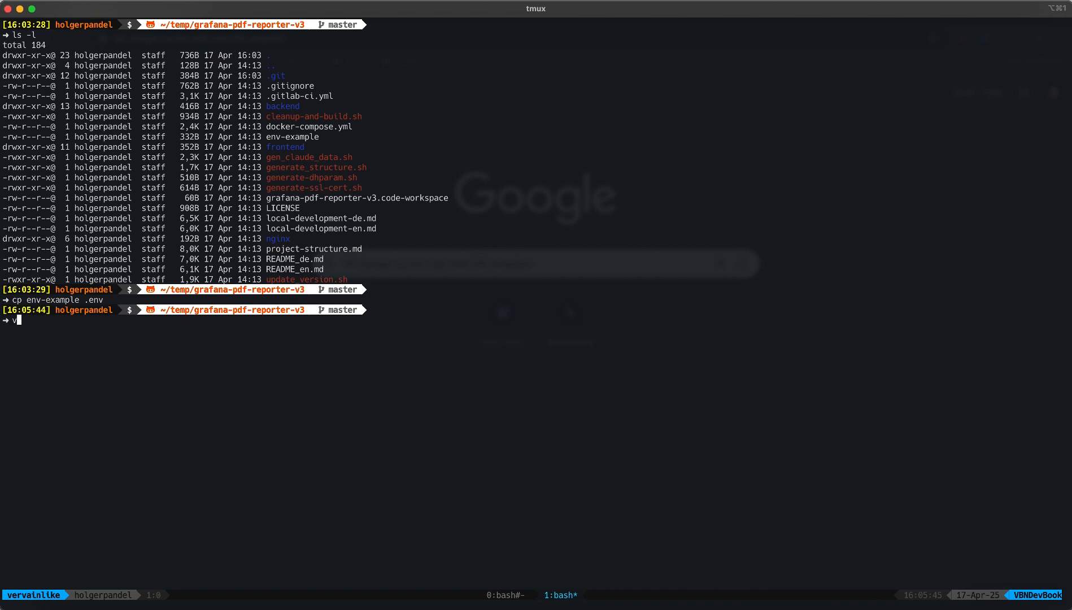
{"action": "key", "text": "Return"}
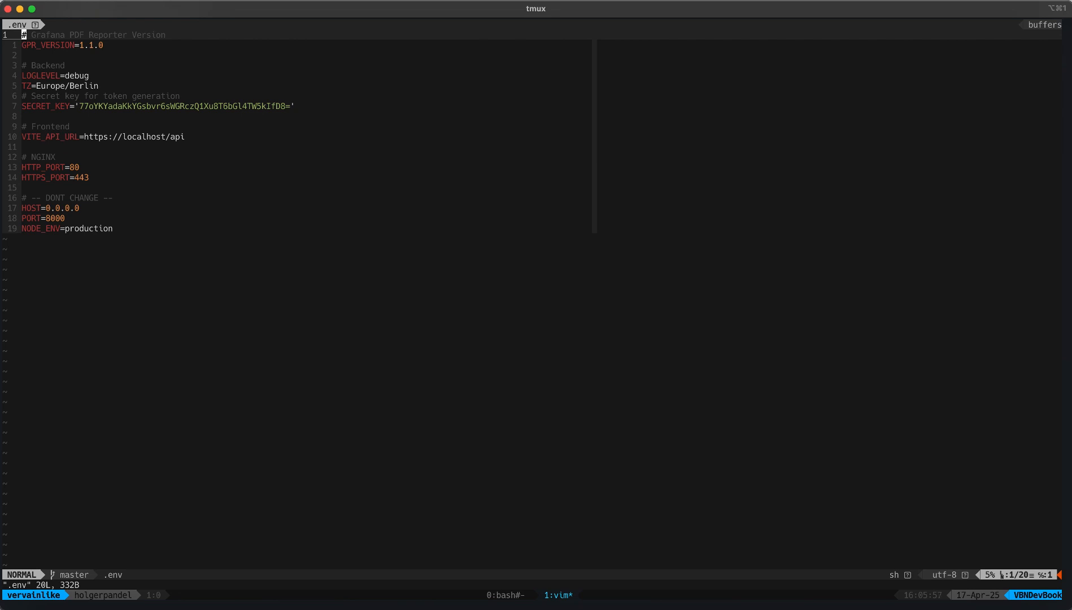
{"action": "type", "text": ":wq"}
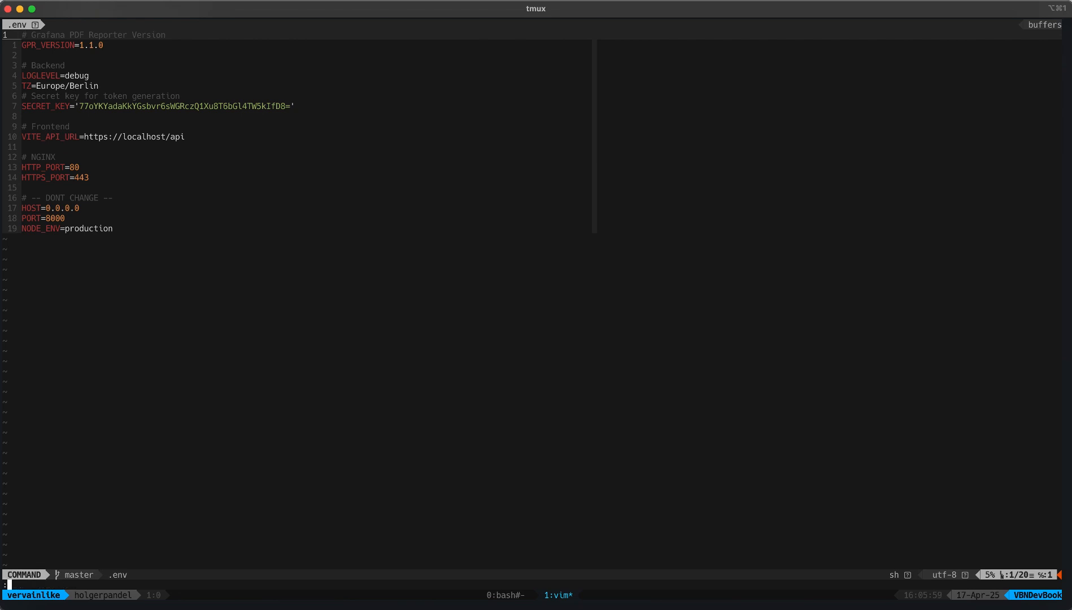
{"action": "key", "text": "Return"}
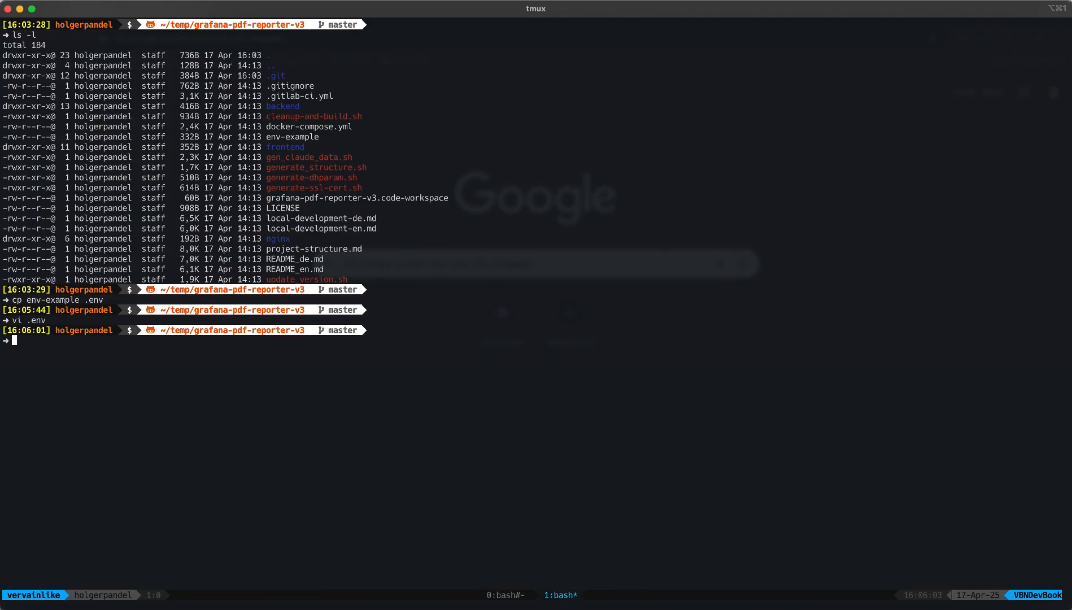
Build the Docker images with docker compose build, then run ./generate-ssl-cert.sh for self-signed certificates
{"action": "type", "text": "docker compose build"}
{"action": "key", "text": "Return"}
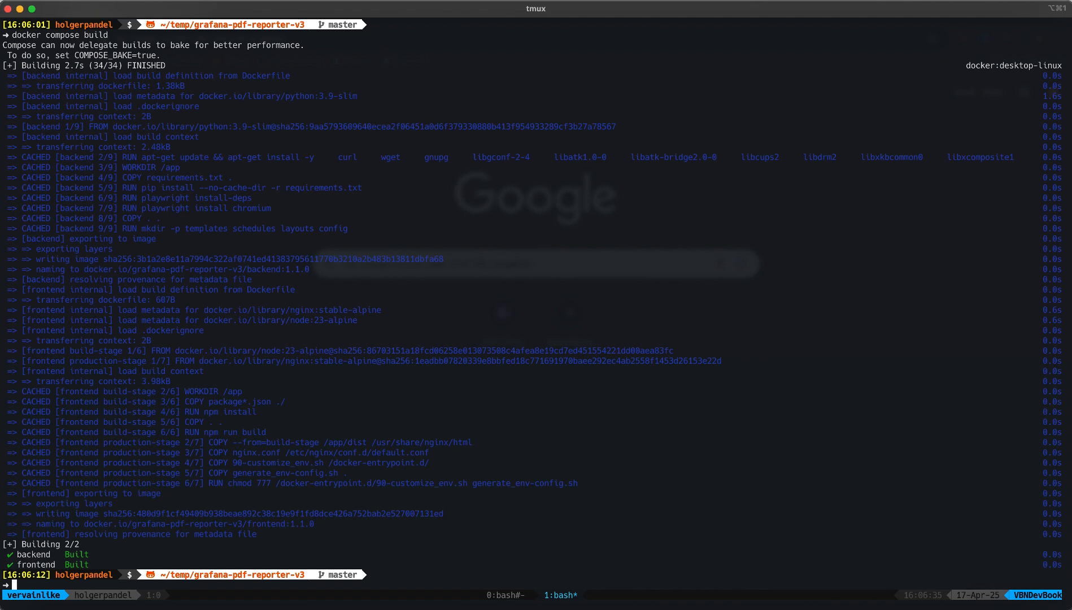
{"action": "type", "text": "./generate-s"}
{"action": "key", "text": "Tab"}
{"action": "key", "text": "Return"}
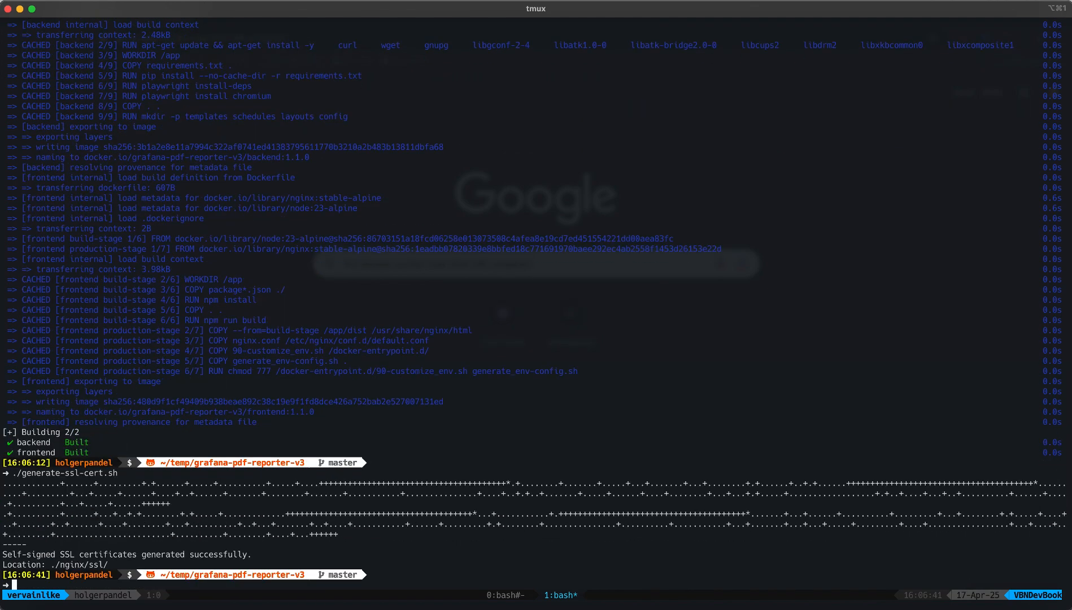
Run ./generate-dhparam.sh to create ./nginx/ssl/dhparam.pem
{"action": "type", "text": "./gener"}
{"action": "key", "text": "Tab"}
{"action": "type", "text": "-d"}
{"action": "key", "text": "Tab"}
{"action": "key", "text": "Return"}
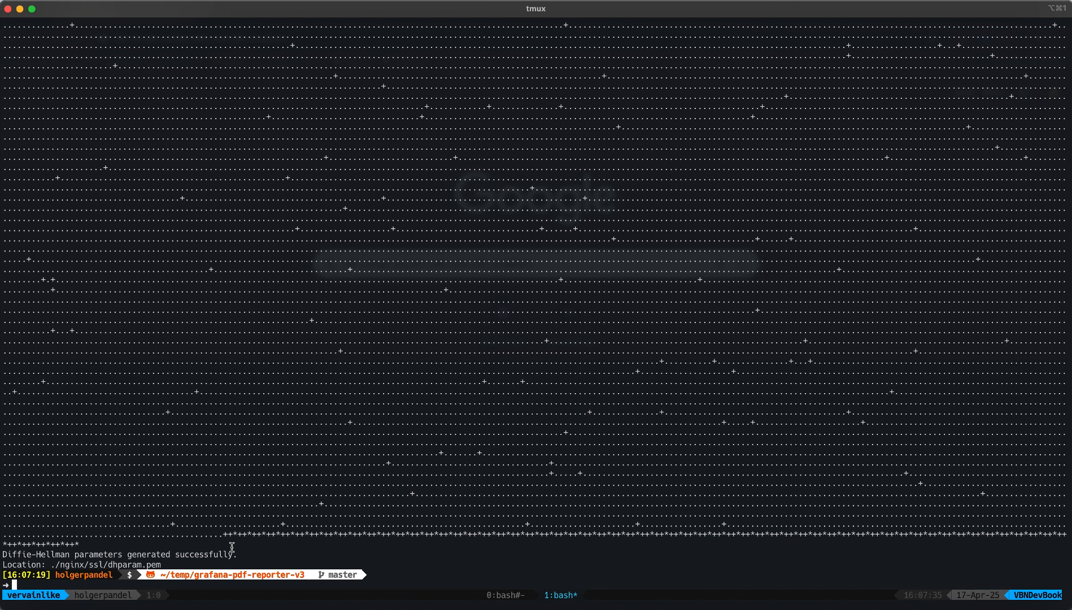
Start the stack with docker compose up -d, follow its logs, and highlight the settings-file error
{"action": "type", "text": "docker compose up -d && d"}
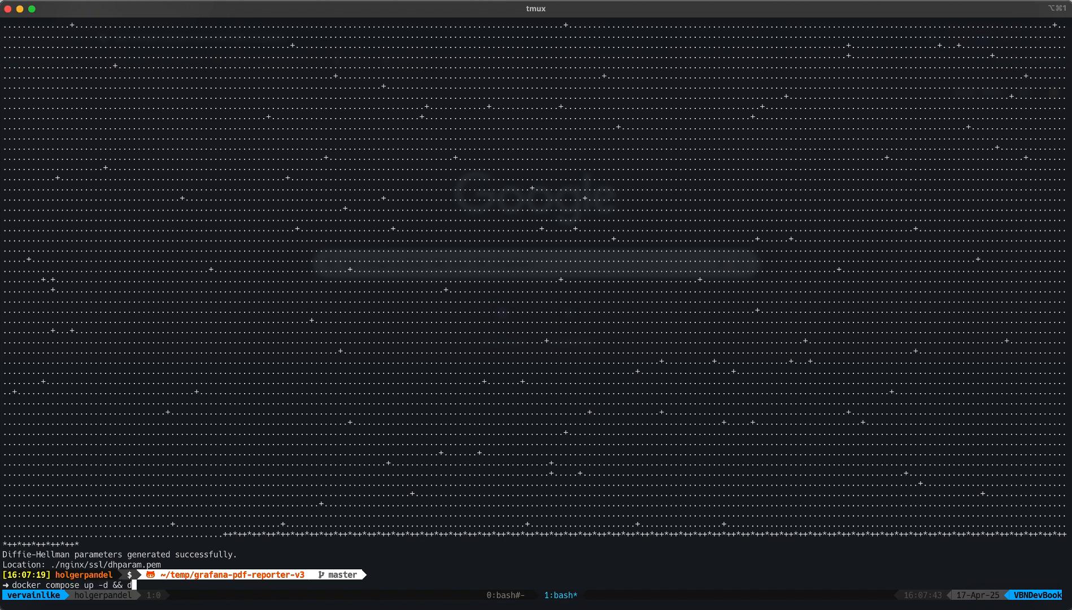
{"action": "type", "text": "ocker compose logs -f"}
{"action": "key", "text": "Return"}
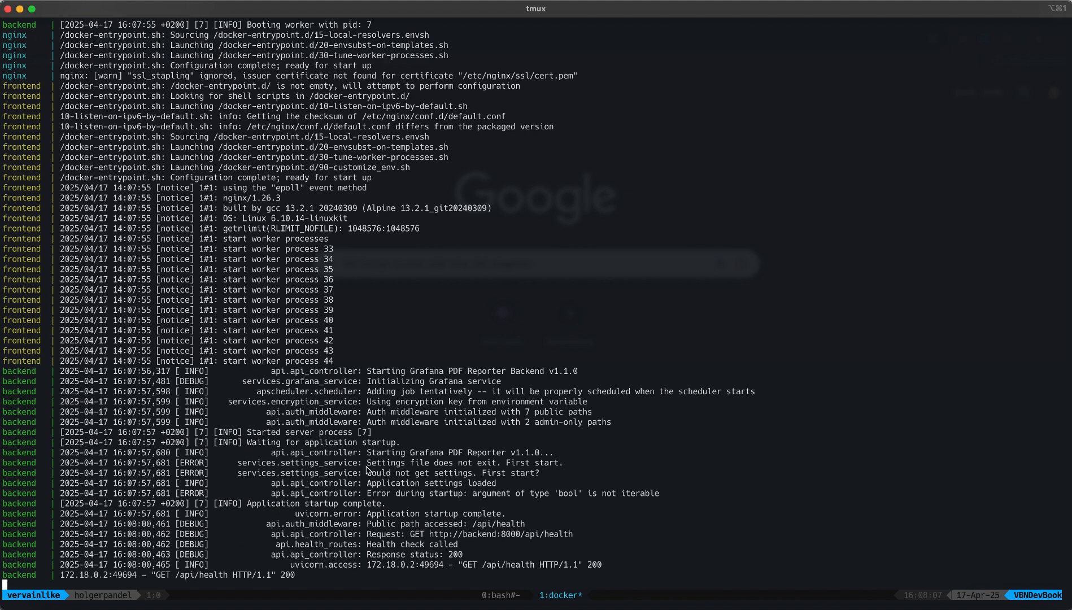
{"action": "left_click_drag", "start_coordinate": [366, 463], "coordinate": [502, 466]}
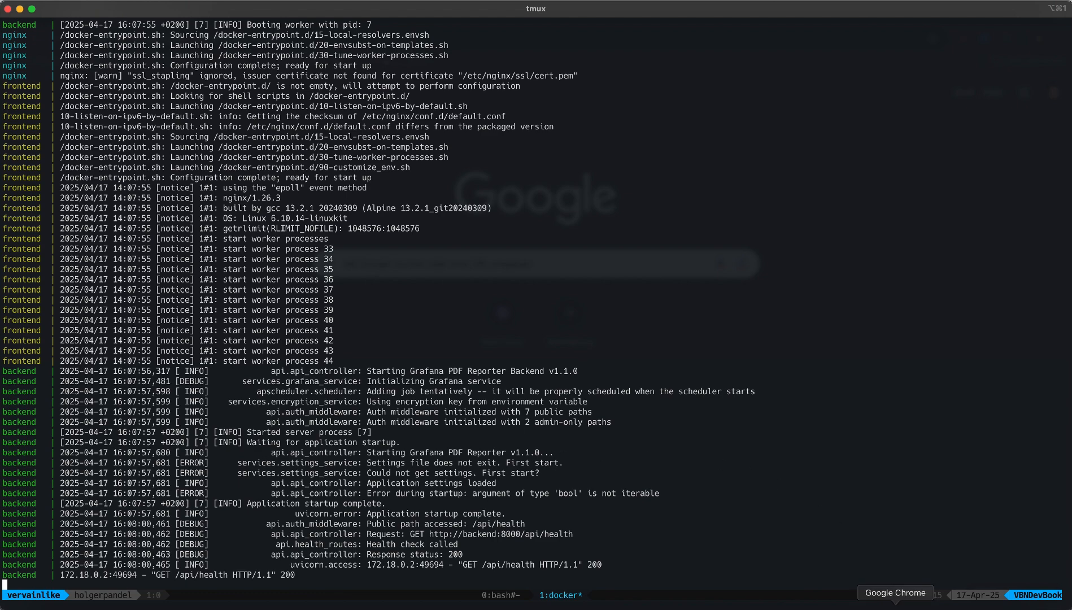
Open the Localhost bookmark in Chrome and proceed past the certificate warning via Erweitert
{"action": "left_click", "coordinate": [896, 606]}
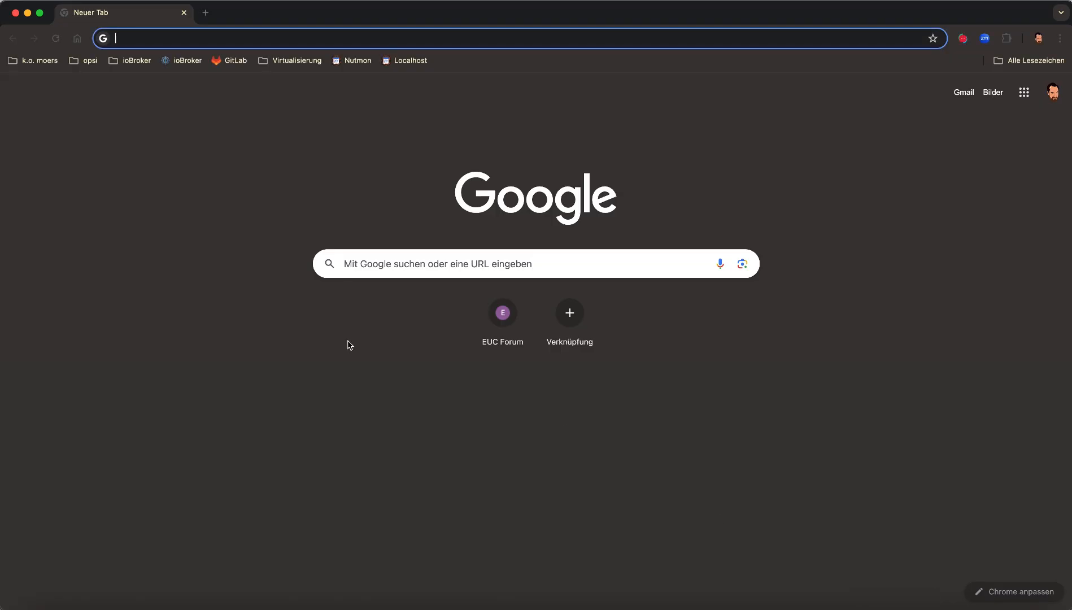
{"action": "left_click", "coordinate": [411, 60]}
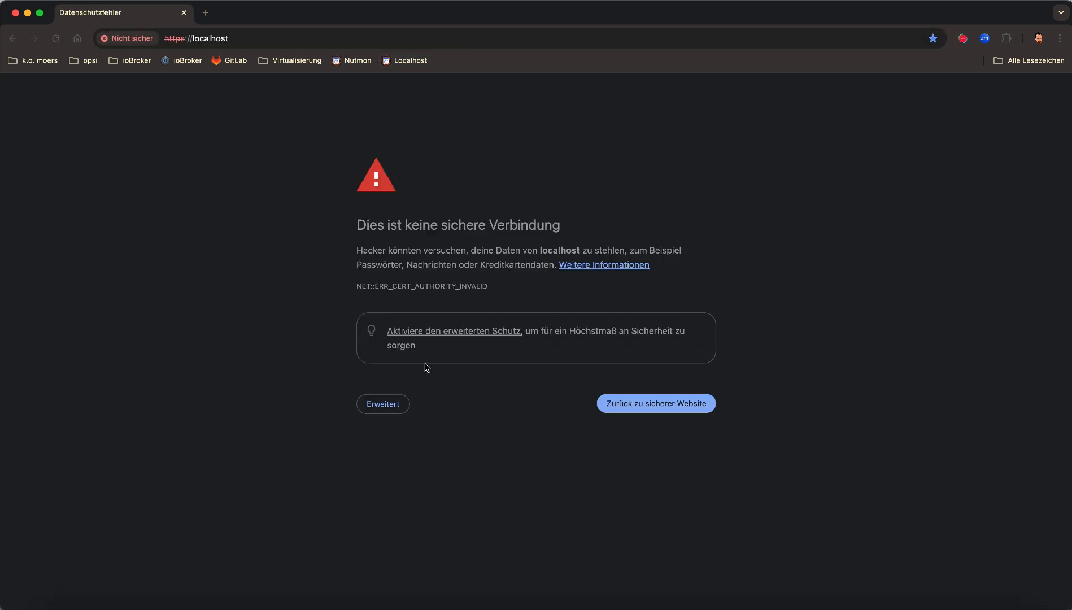
{"action": "left_click", "coordinate": [390, 399]}
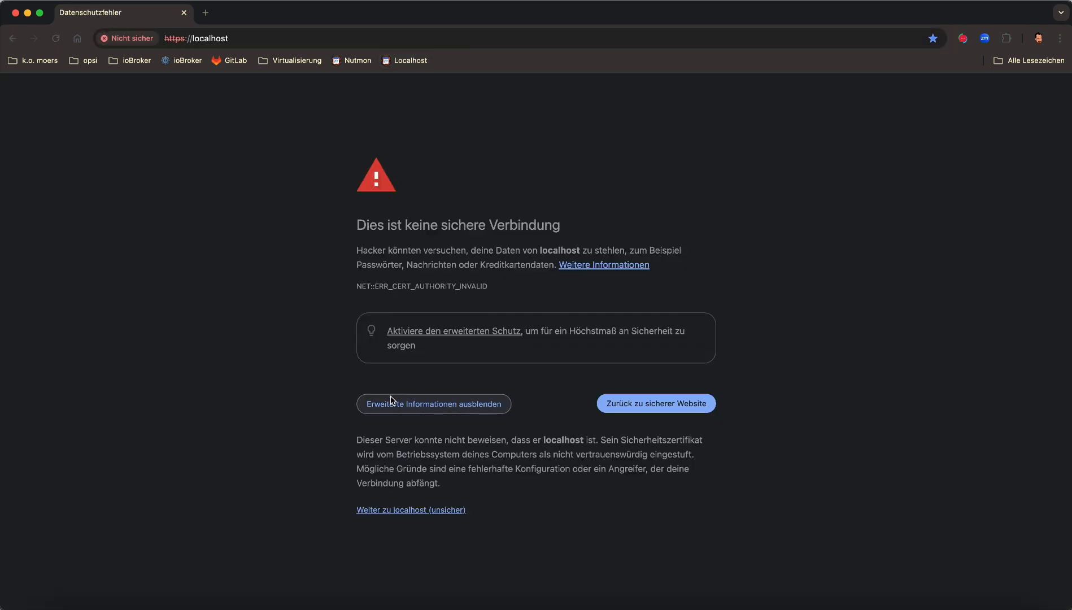
{"action": "left_click", "coordinate": [398, 511]}
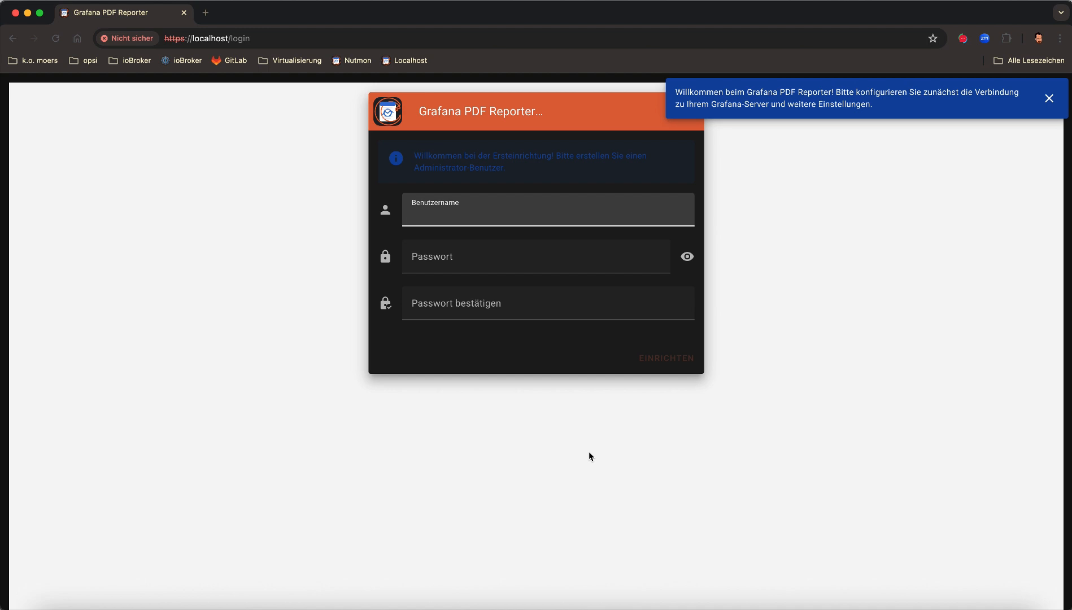
Set up the admin account with a confirmed password, switching the form to English
{"action": "type", "text": "admin"}
{"action": "key", "text": "Tab"}
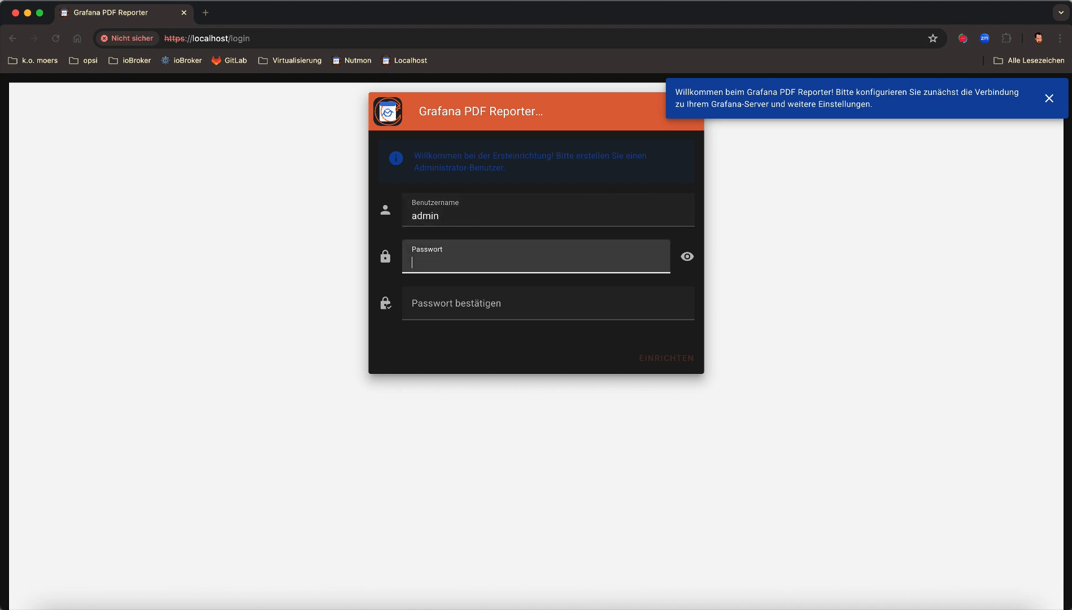
{"action": "type", "text": "•••••••••"}
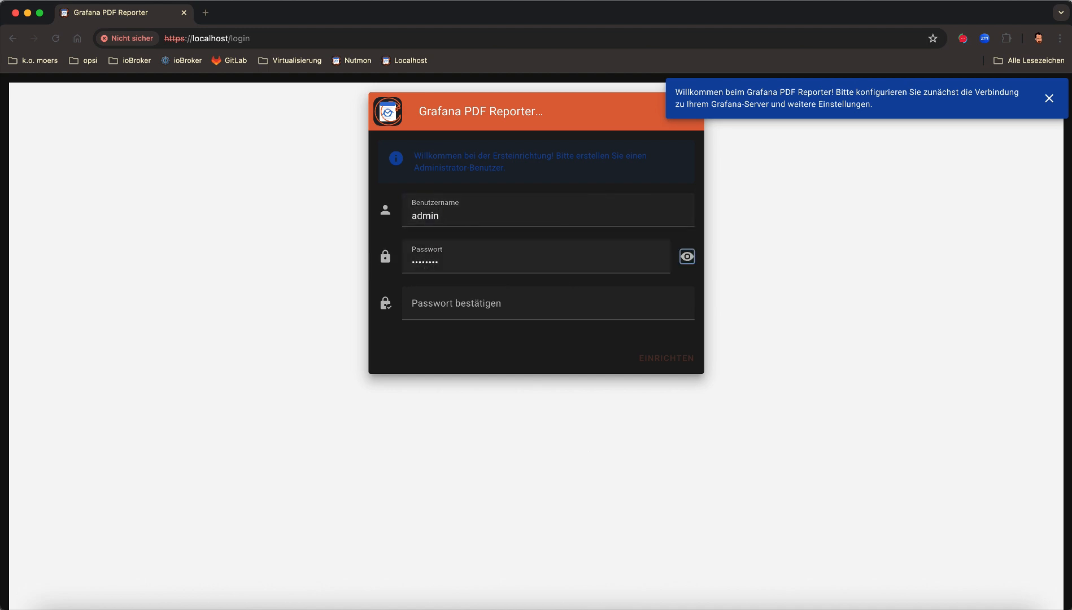
{"action": "key", "text": "Tab"}
{"action": "type", "text": "•••••••••"}
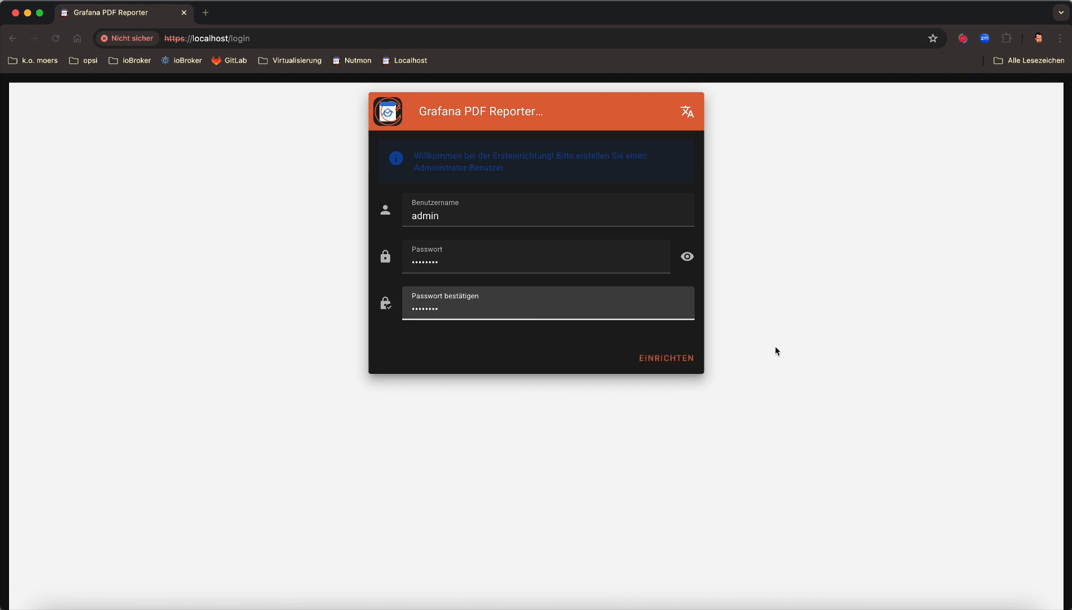
{"action": "left_click", "coordinate": [689, 113]}
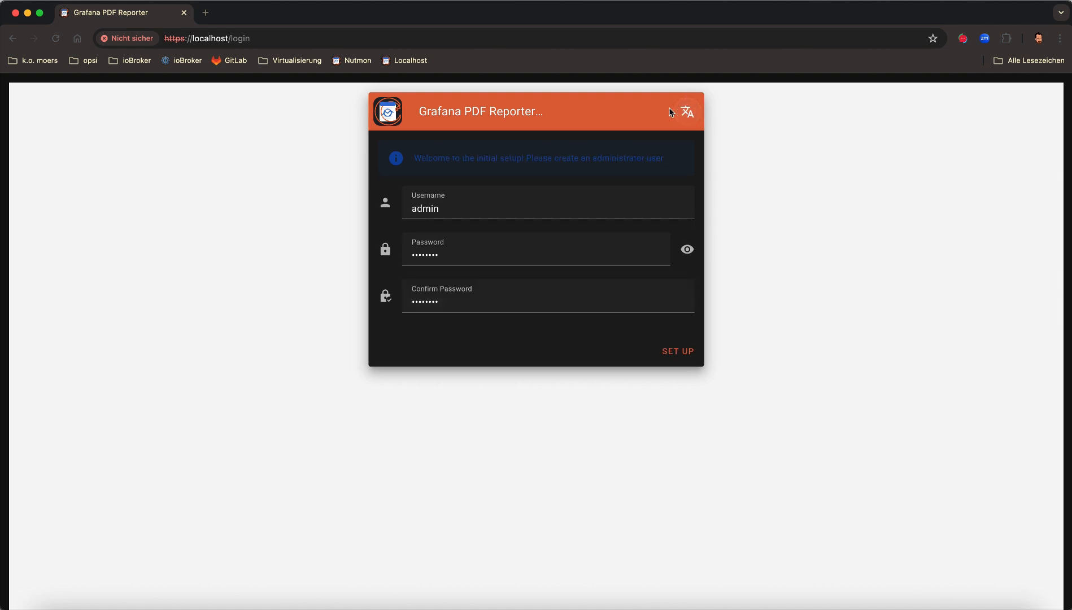
{"action": "left_click", "coordinate": [678, 353]}
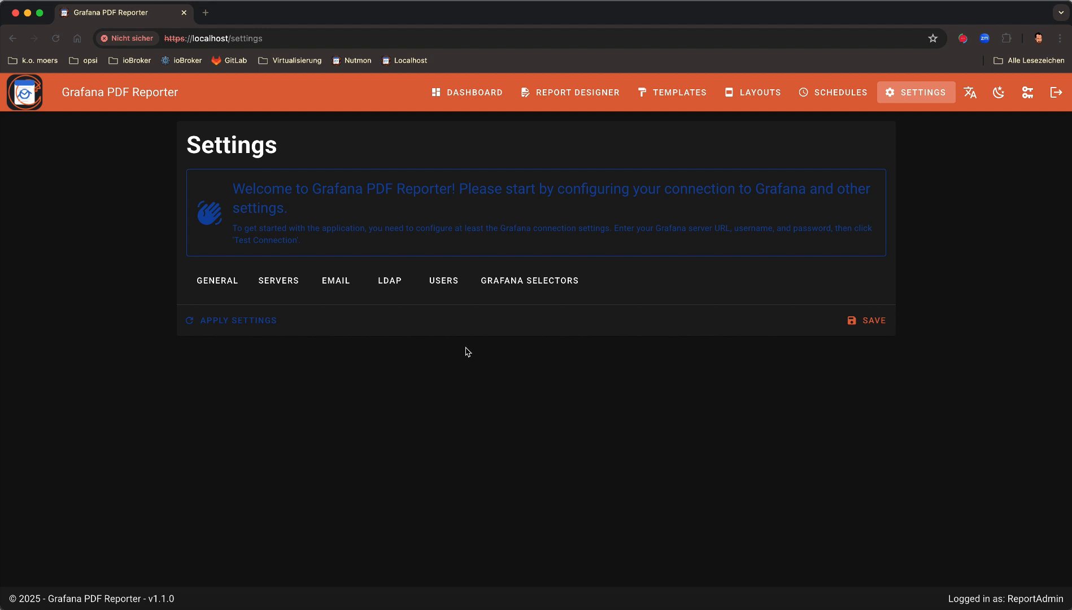
Open the Default Server entry under Servers and rename it UPS Monitor
{"action": "left_click", "coordinate": [285, 286]}
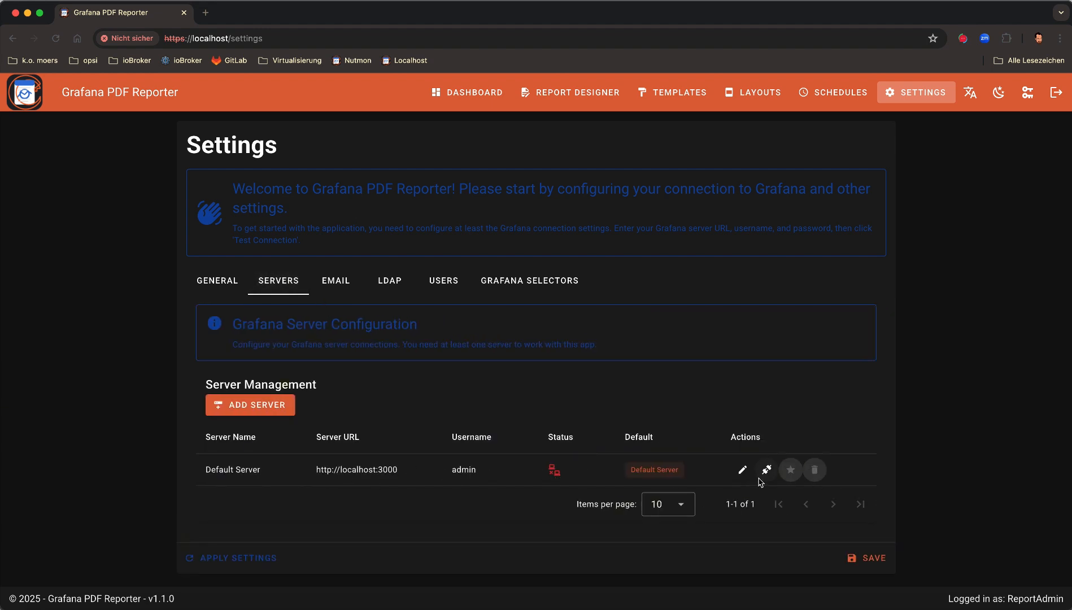
{"action": "left_click", "coordinate": [743, 470]}
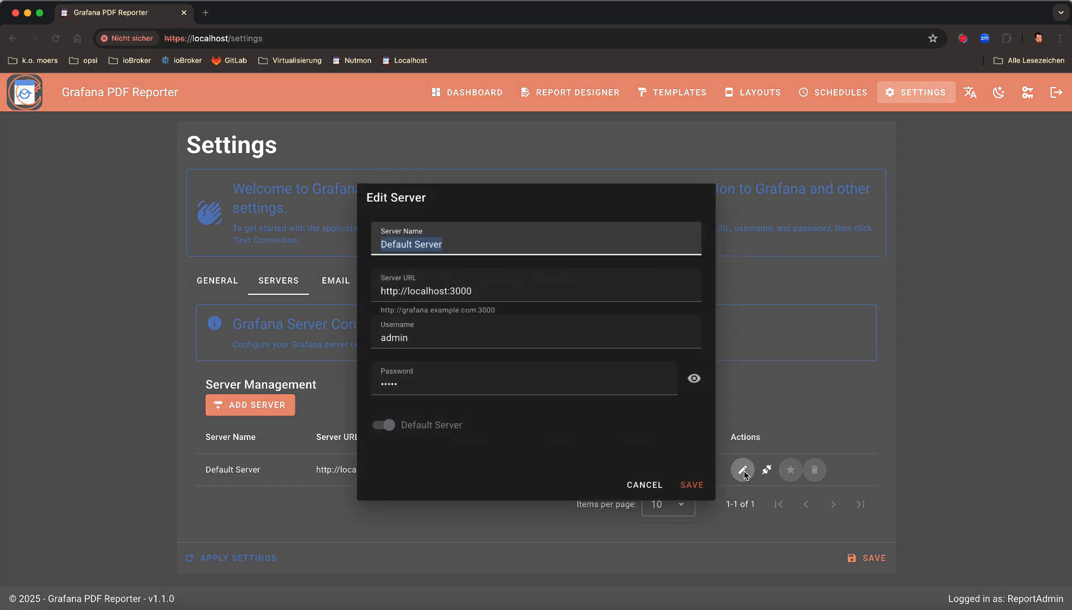
{"action": "left_click", "coordinate": [510, 248]}
{"action": "triple_click", "coordinate": [510, 249]}
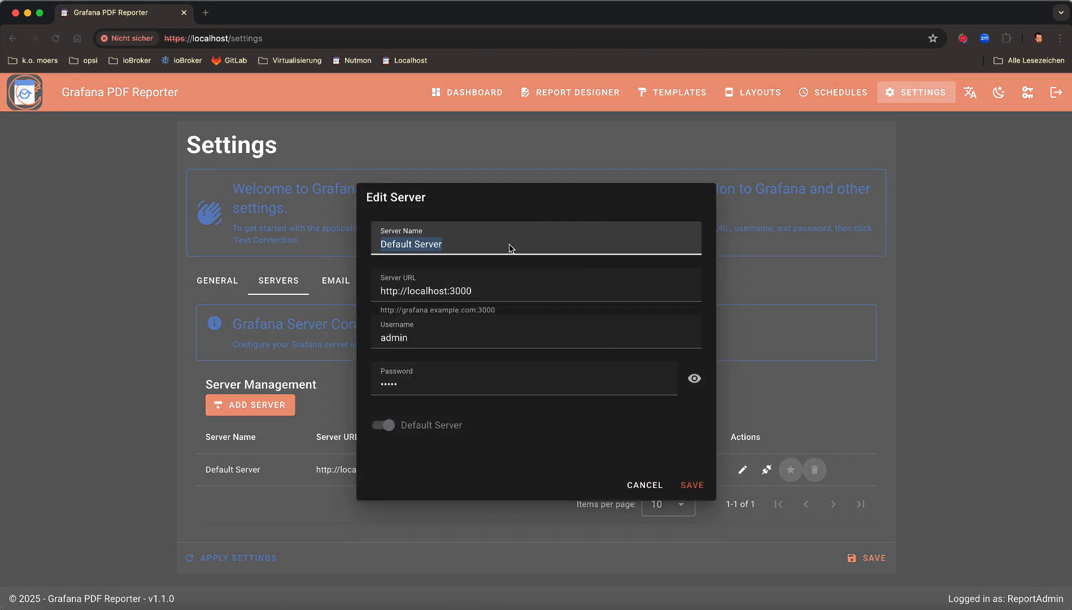
{"action": "type", "text": "UPS Monitor"}
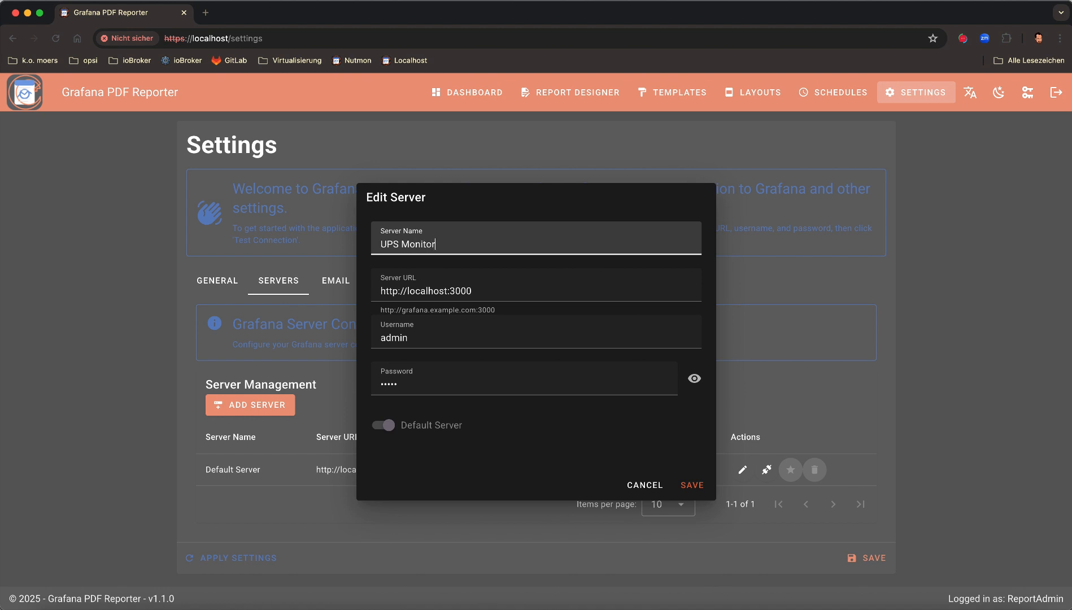
Change its URL host to 192.168.178.139, re-enter the server password, and save
{"action": "key", "text": "Tab"}
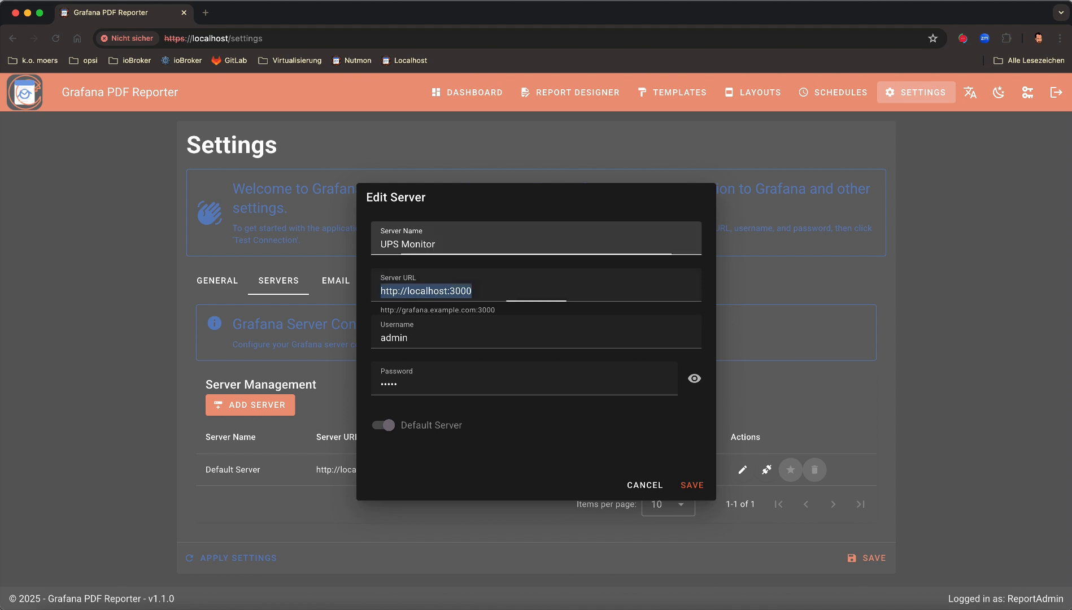
{"action": "key", "text": "Right"}
{"action": "double_click", "coordinate": [446, 290]}
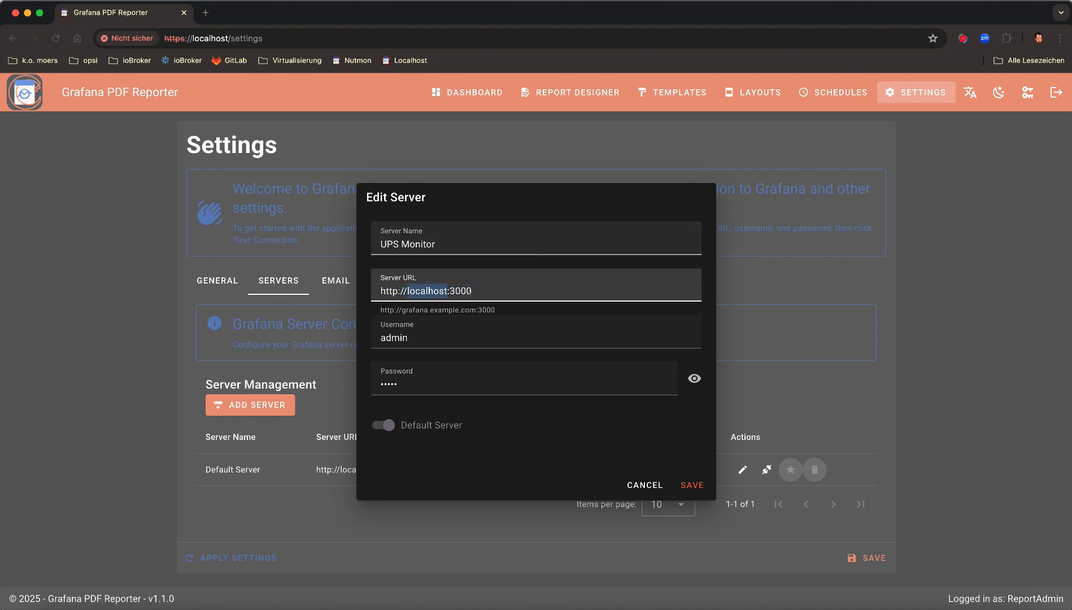
{"action": "type", "text": "192.168.178."}
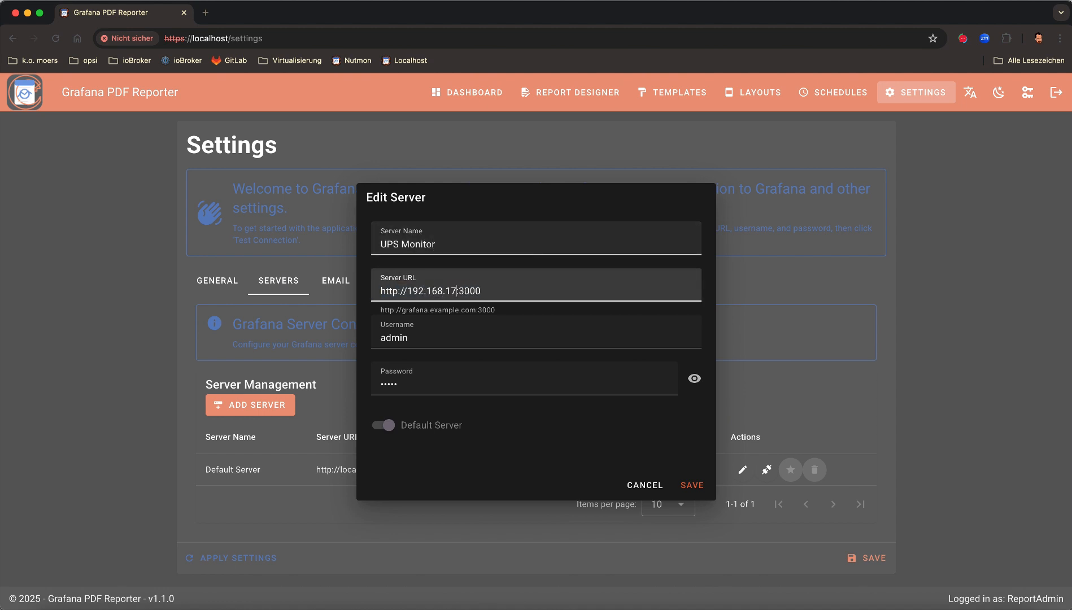
{"action": "type", "text": "139"}
{"action": "key", "text": "Tab"}
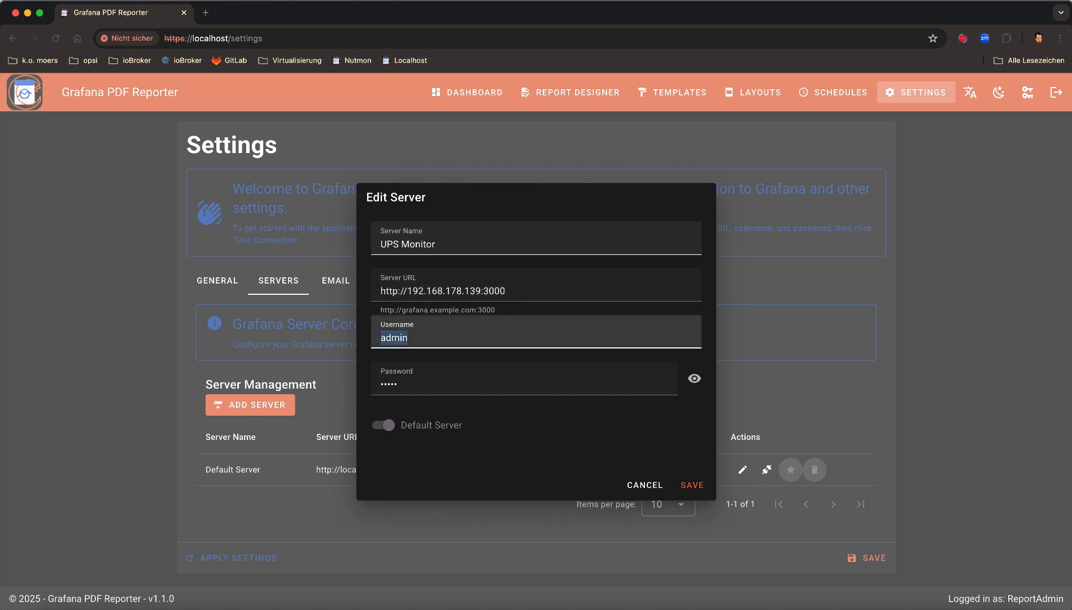
{"action": "key", "text": "Tab"}
{"action": "type", "text": "•••"}
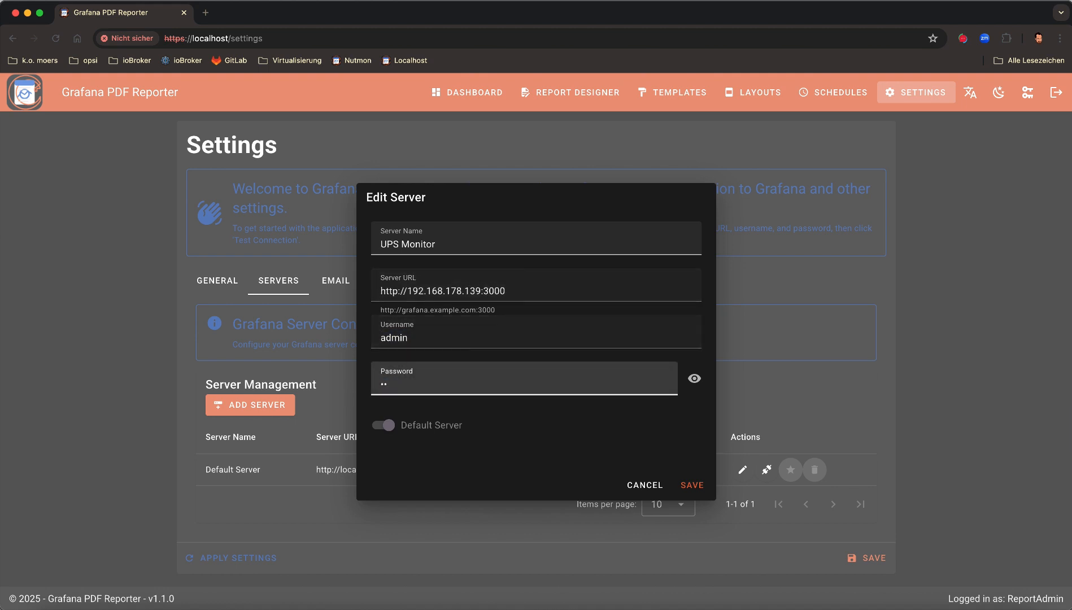
{"action": "key", "text": "BackSpace"}
{"action": "key", "text": "BackSpace"}
{"action": "type", "text": "•••"}
{"action": "left_click", "coordinate": [690, 487]}
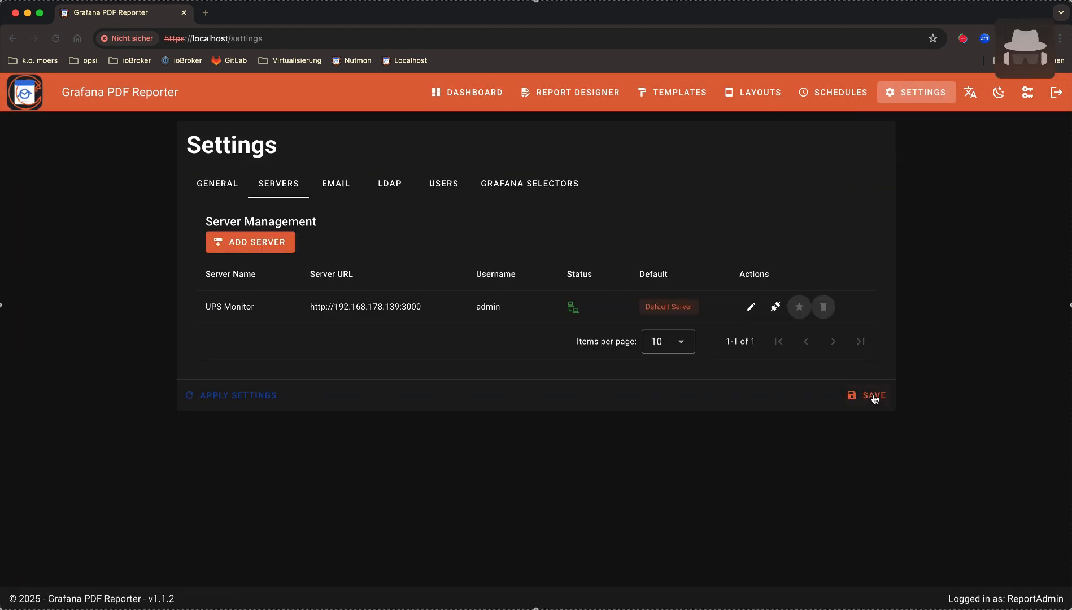
{"action": "left_click", "coordinate": [873, 395]}
{"action": "left_click", "coordinate": [259, 243]}
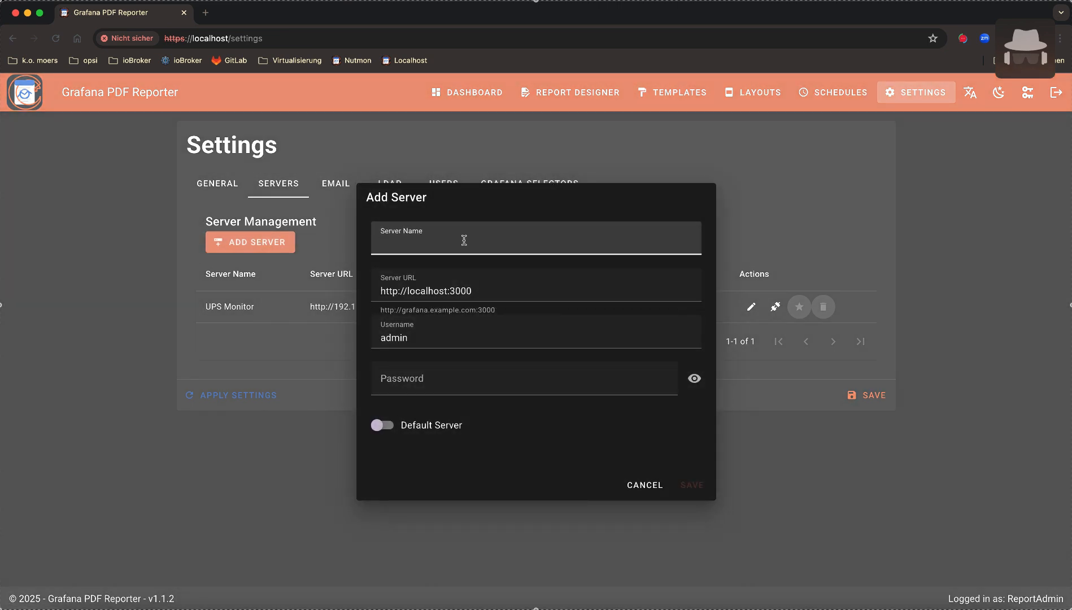
{"action": "type", "text": "Wazuh"}
{"action": "key", "text": "Tab"}
{"action": "left_click", "coordinate": [468, 291]}
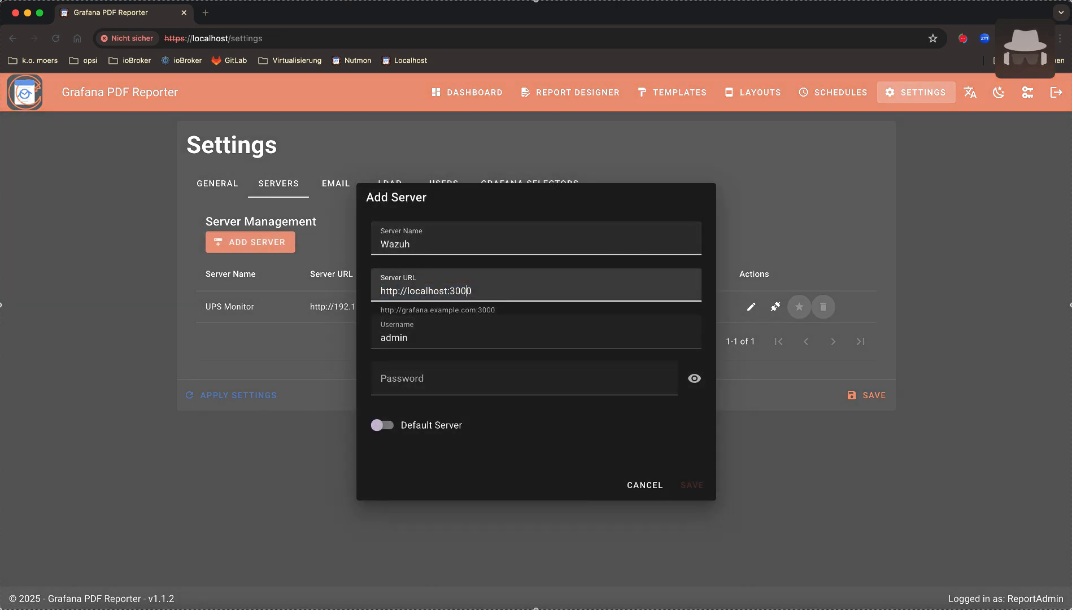
{"action": "double_click", "coordinate": [447, 291]}
{"action": "type", "text": "192.168.178.114"}
{"action": "key", "text": "Tab"}
{"action": "key", "text": "Tab"}
{"action": "type", "text": "•••••••"}
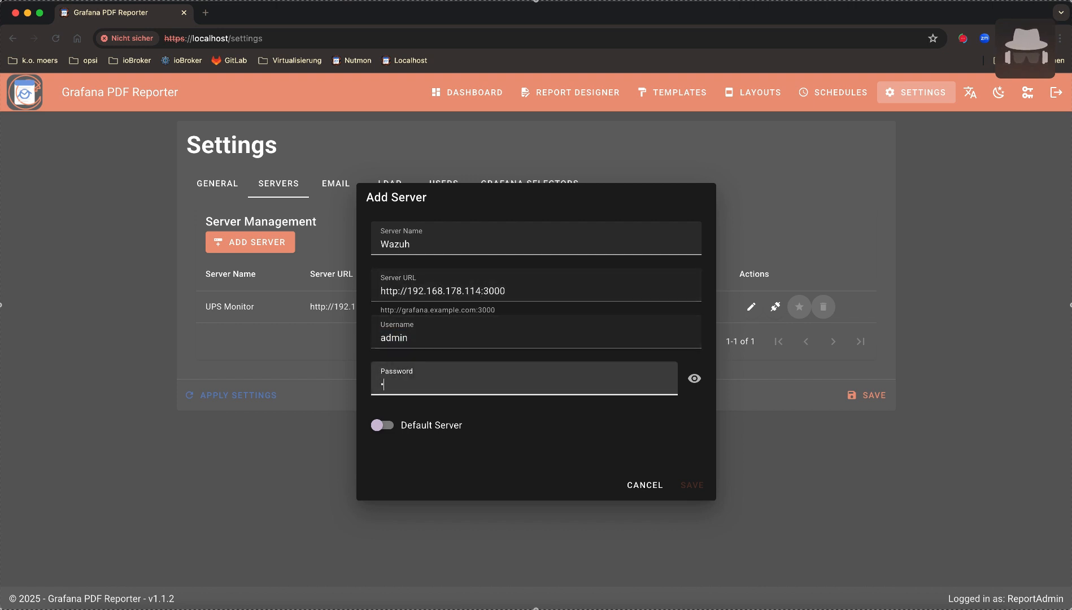
{"action": "type", "text": "•"}
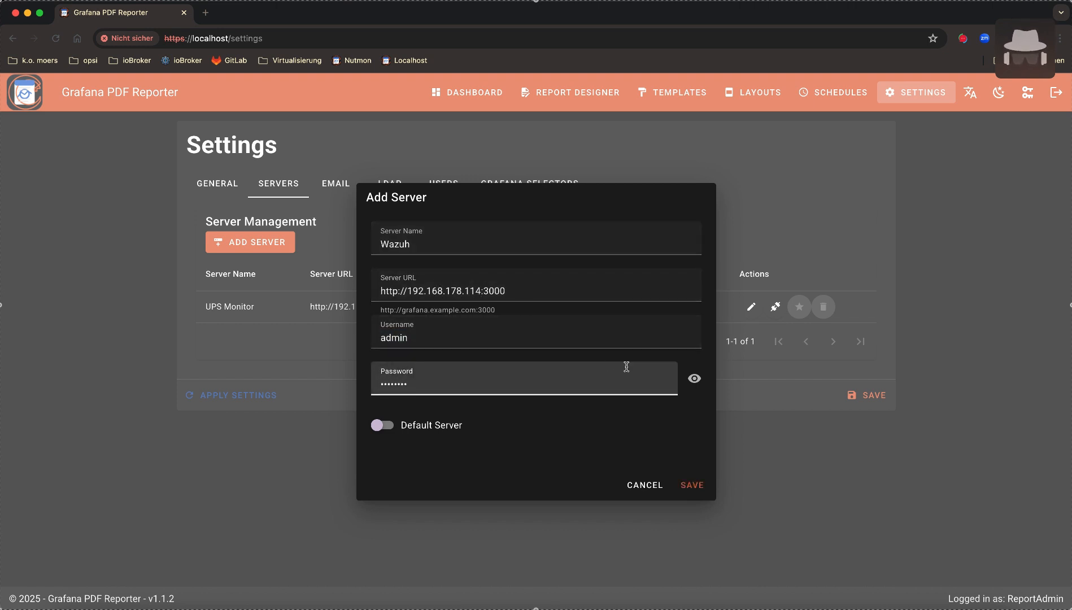
{"action": "left_click", "coordinate": [688, 486]}
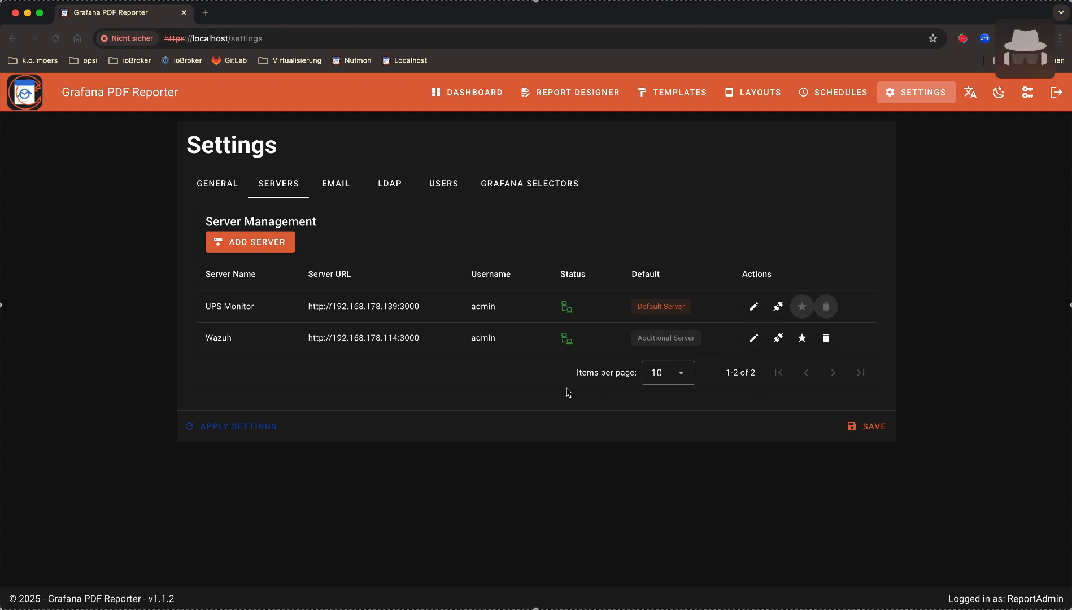
Go to the Dashboard welcome page, then open the Report Designer
{"action": "left_click", "coordinate": [473, 92]}
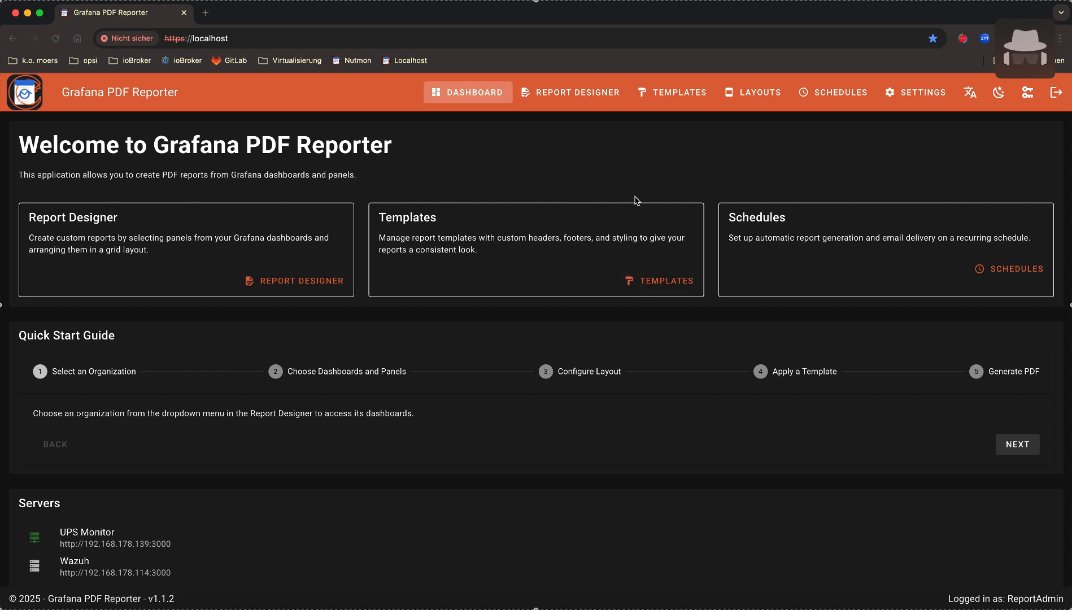
{"action": "left_click", "coordinate": [577, 95]}
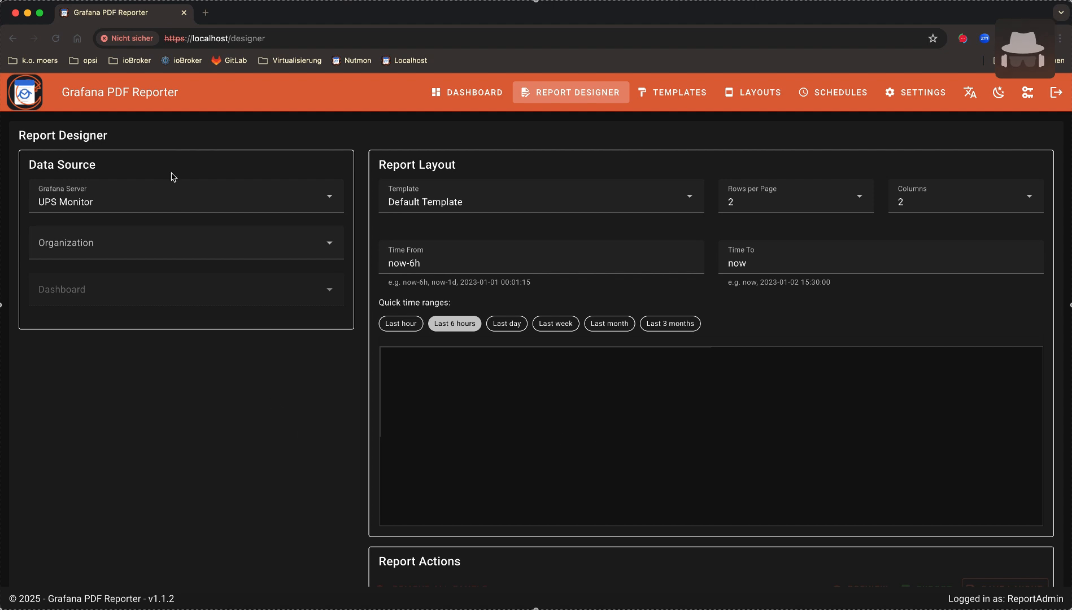
Keep UPS Monitor as server, then choose Main Org. and the PeaNUT Copy dashboard
{"action": "left_click", "coordinate": [188, 199]}
{"action": "left_click", "coordinate": [188, 199]}
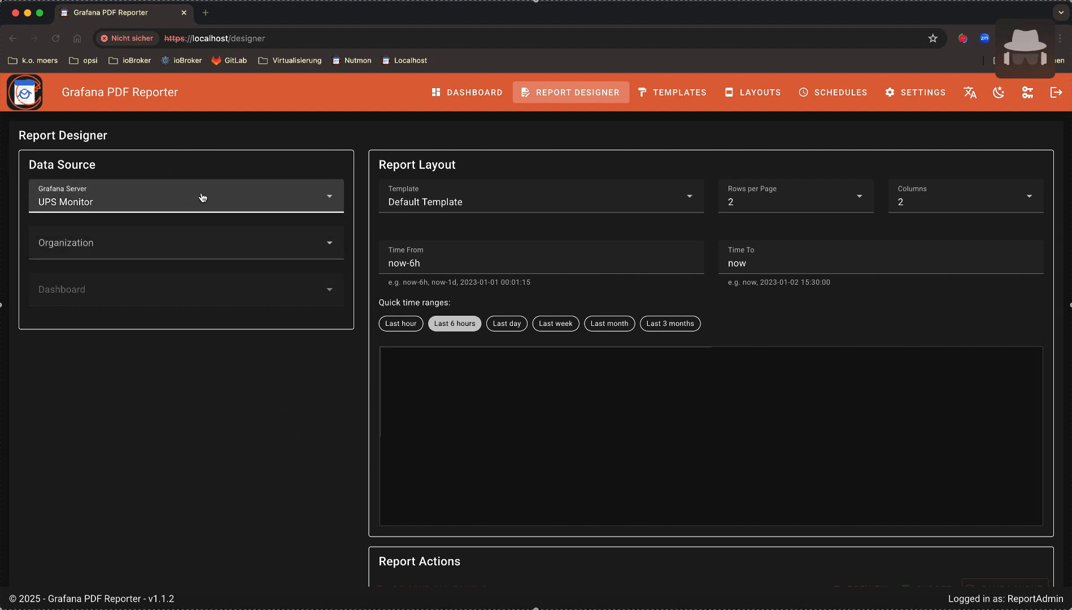
{"action": "left_click", "coordinate": [160, 242]}
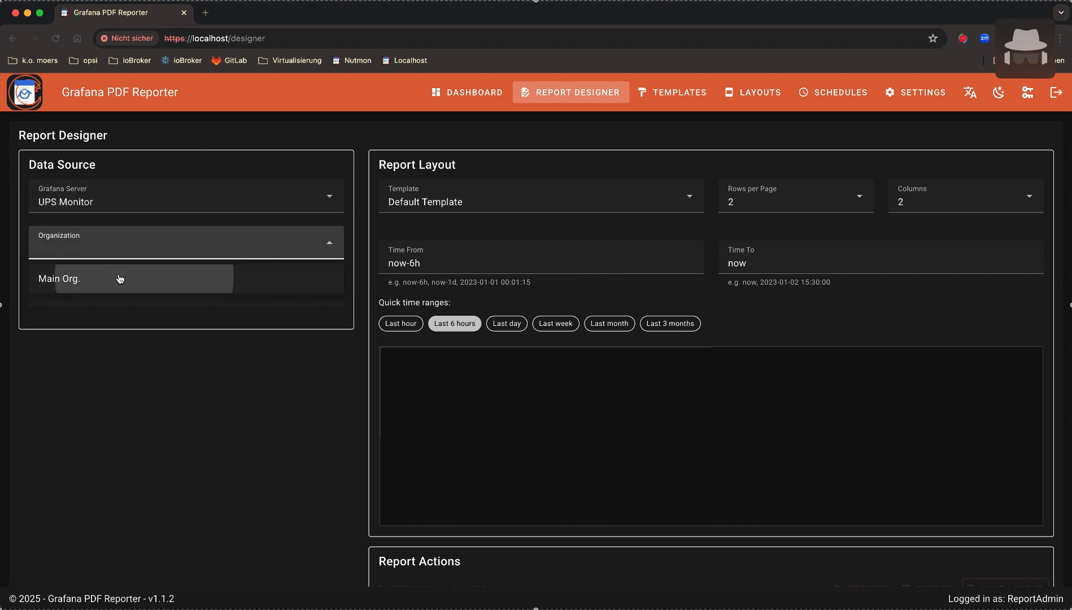
{"action": "left_click", "coordinate": [117, 278]}
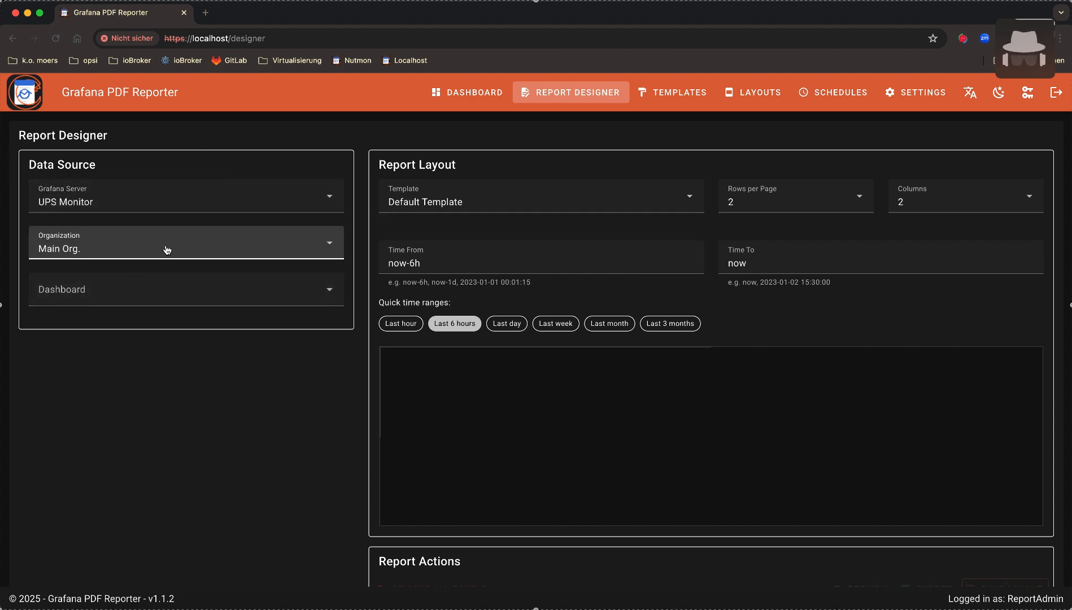
{"action": "left_click", "coordinate": [148, 296]}
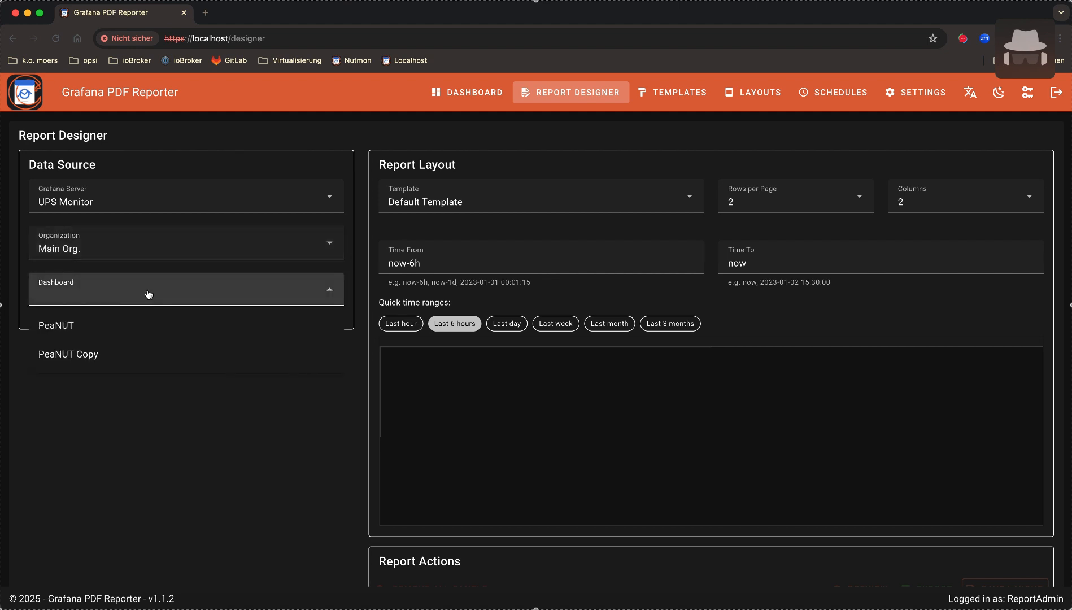
{"action": "left_click", "coordinate": [108, 354]}
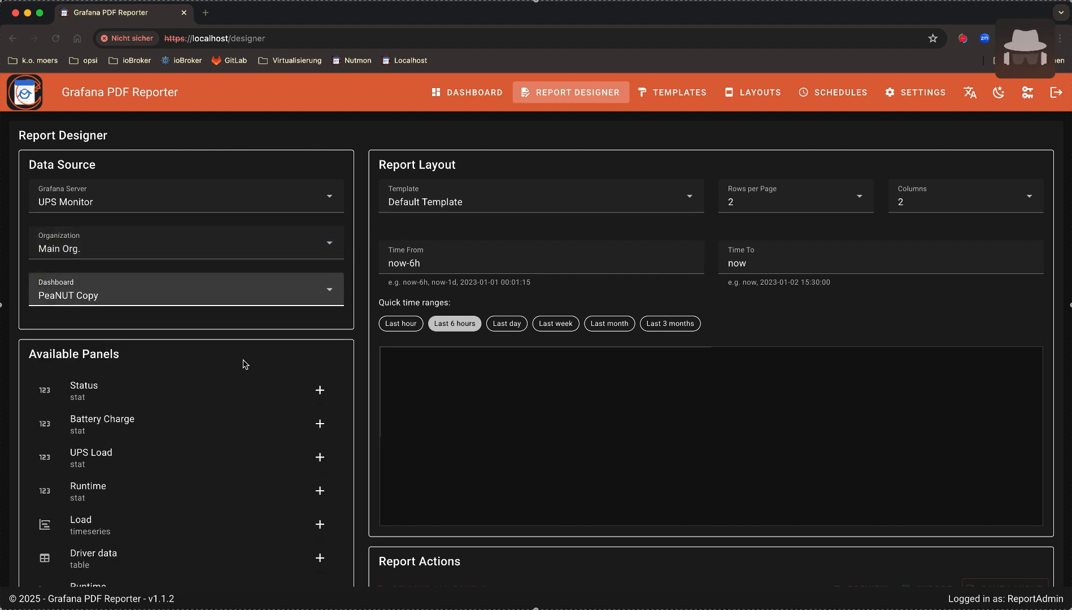
Add the Status and Battery Charge panels to the report layout
{"action": "left_click", "coordinate": [205, 394]}
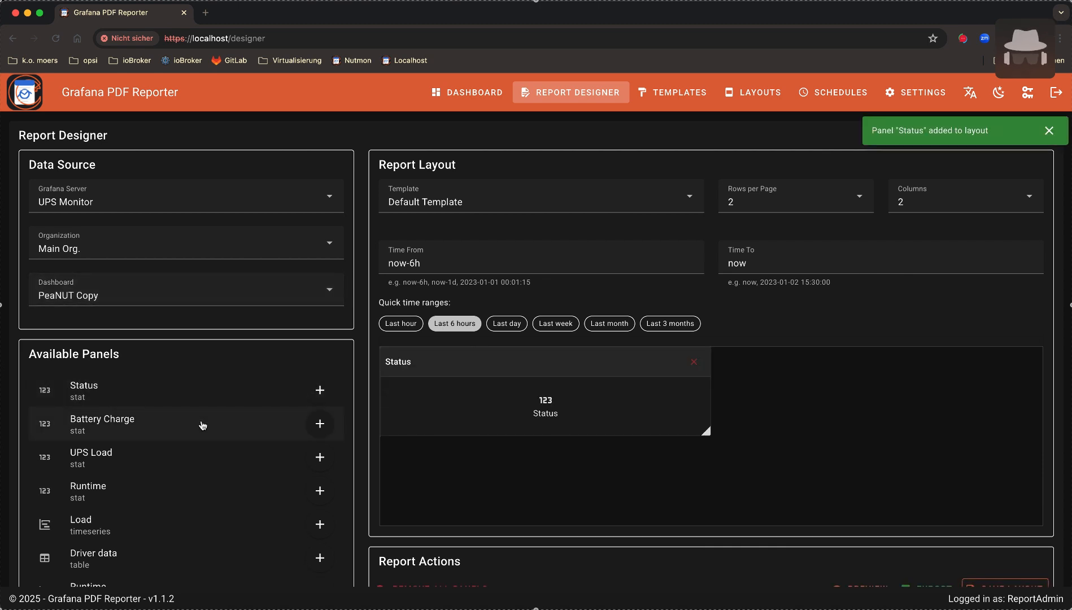
{"action": "left_click", "coordinate": [203, 425]}
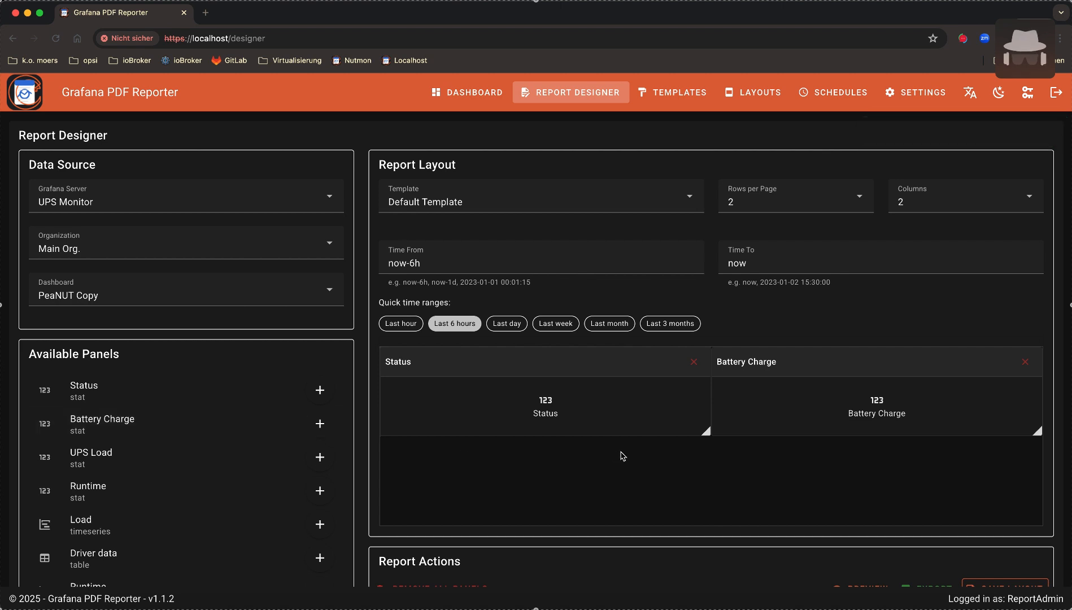
{"action": "left_click", "coordinate": [693, 362]}
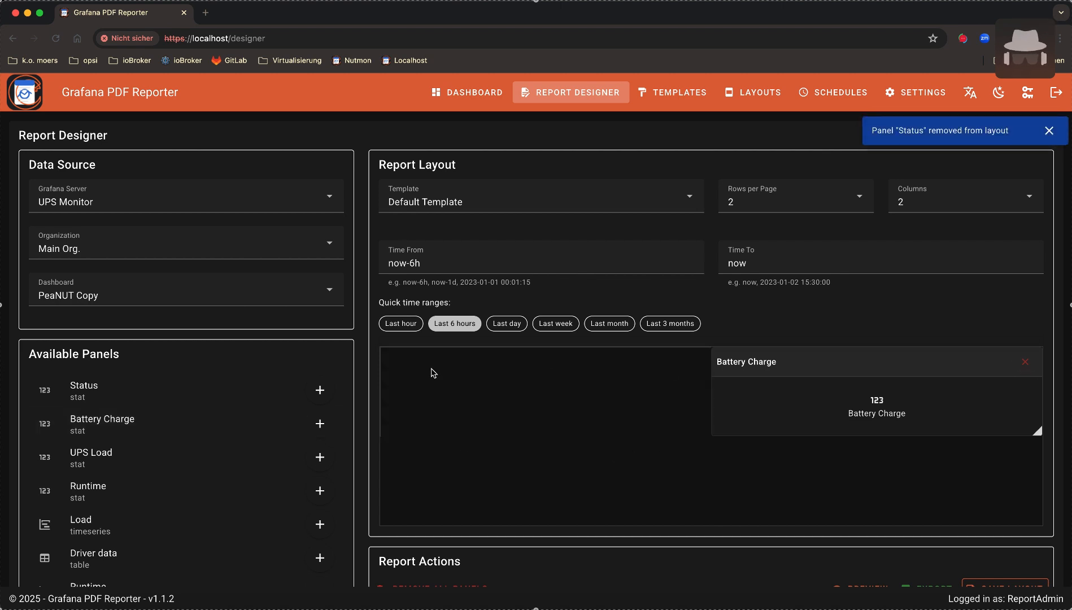
{"action": "left_click", "coordinate": [160, 383]}
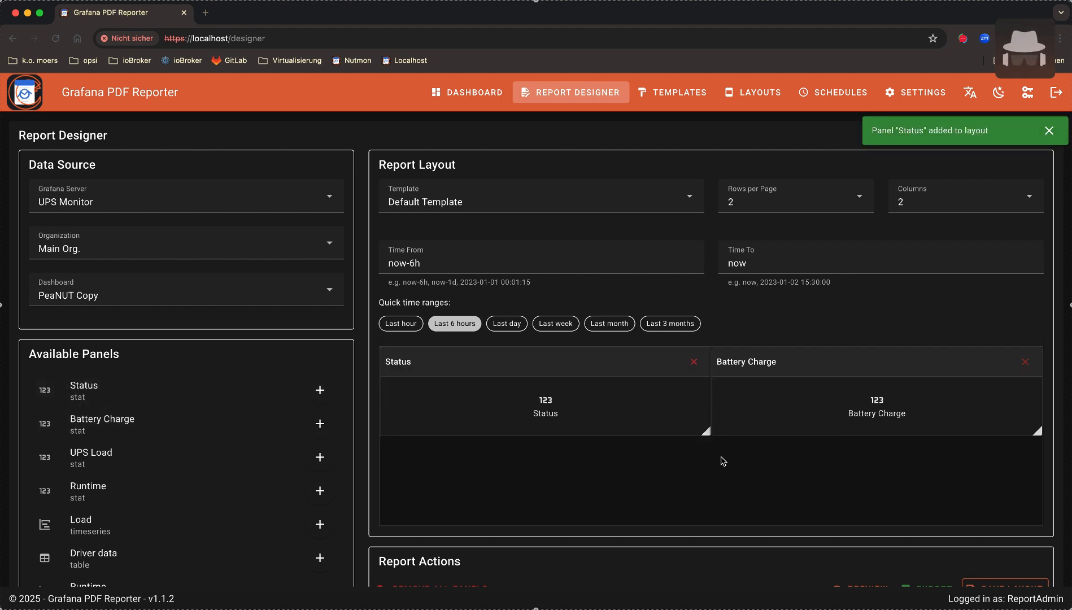
Arrange Status in the top-left cell and Battery Charge in the second row, right
{"action": "scroll", "coordinate": [722, 459], "scroll_direction": "down", "scroll_amount": 2}
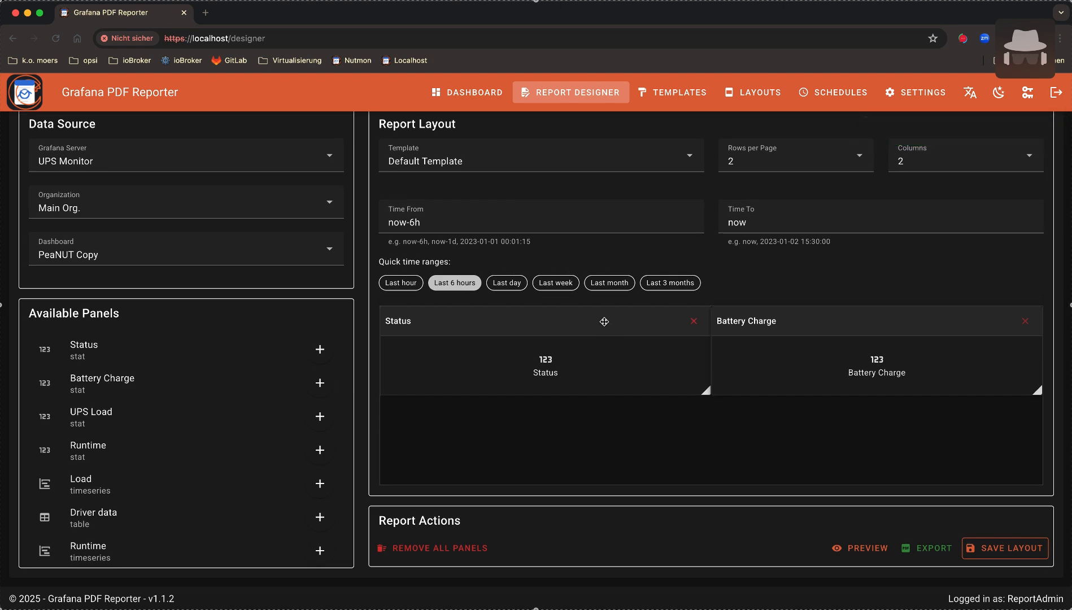
{"action": "left_click_drag", "start_coordinate": [604, 322], "coordinate": [593, 400]}
{"action": "left_click_drag", "start_coordinate": [811, 318], "coordinate": [814, 417]}
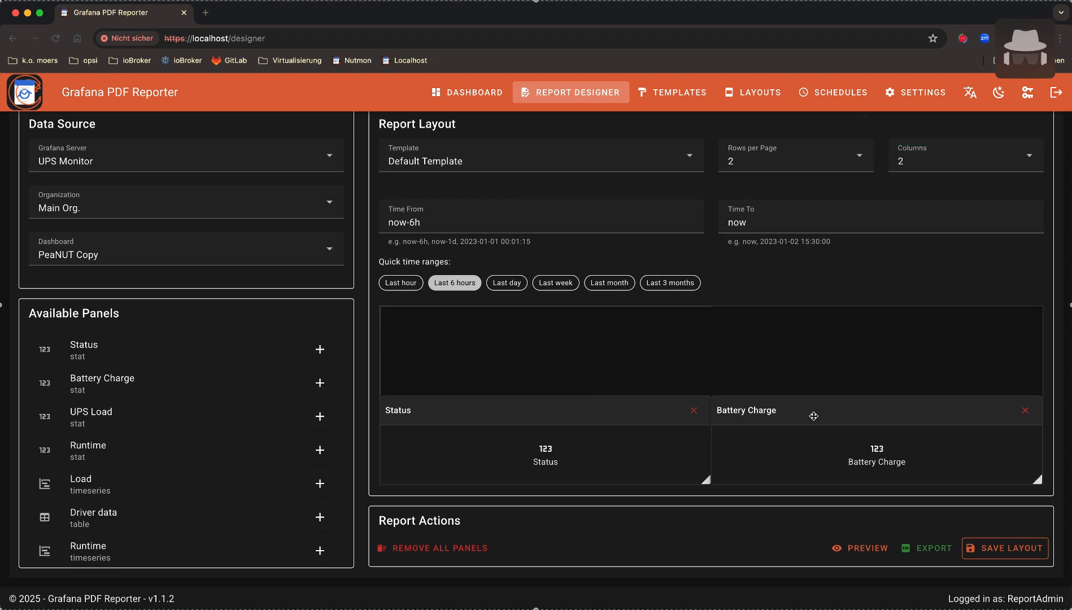
{"action": "left_click_drag", "start_coordinate": [547, 412], "coordinate": [594, 344]}
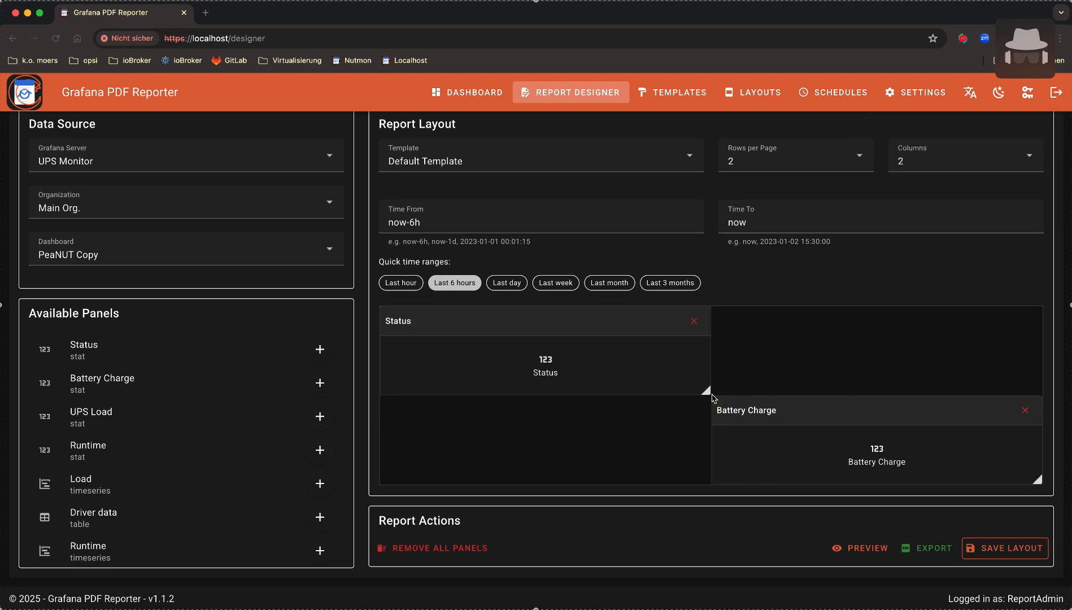
{"action": "left_click_drag", "start_coordinate": [705, 394], "coordinate": [788, 394]}
{"action": "scroll", "coordinate": [866, 361], "scroll_direction": "up", "scroll_amount": 2}
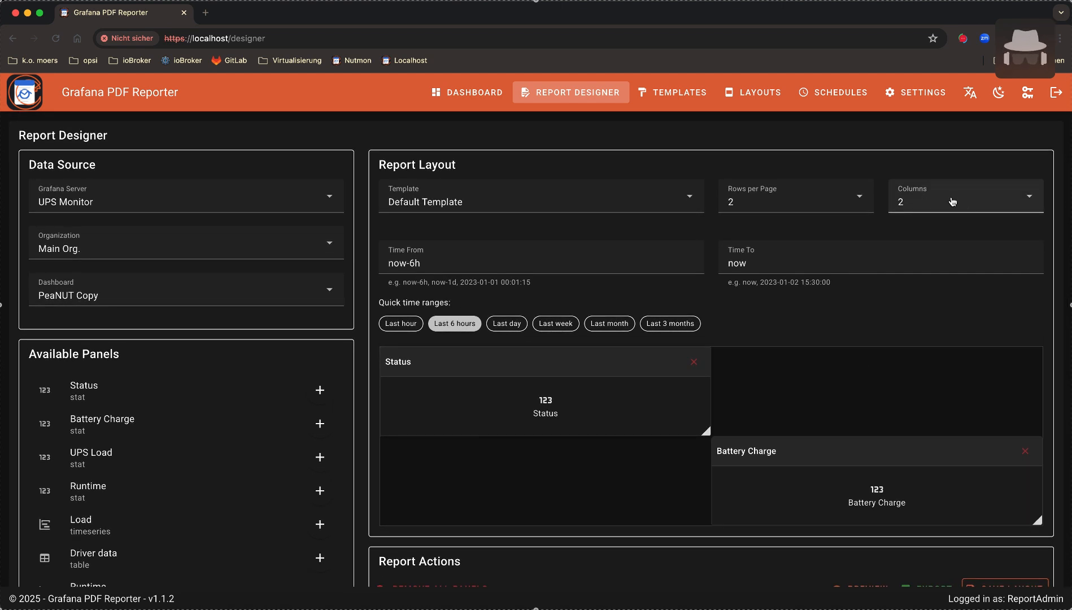
Switch the layout to 3 columns and move Battery Charge to the top-right cell
{"action": "left_click", "coordinate": [948, 201]}
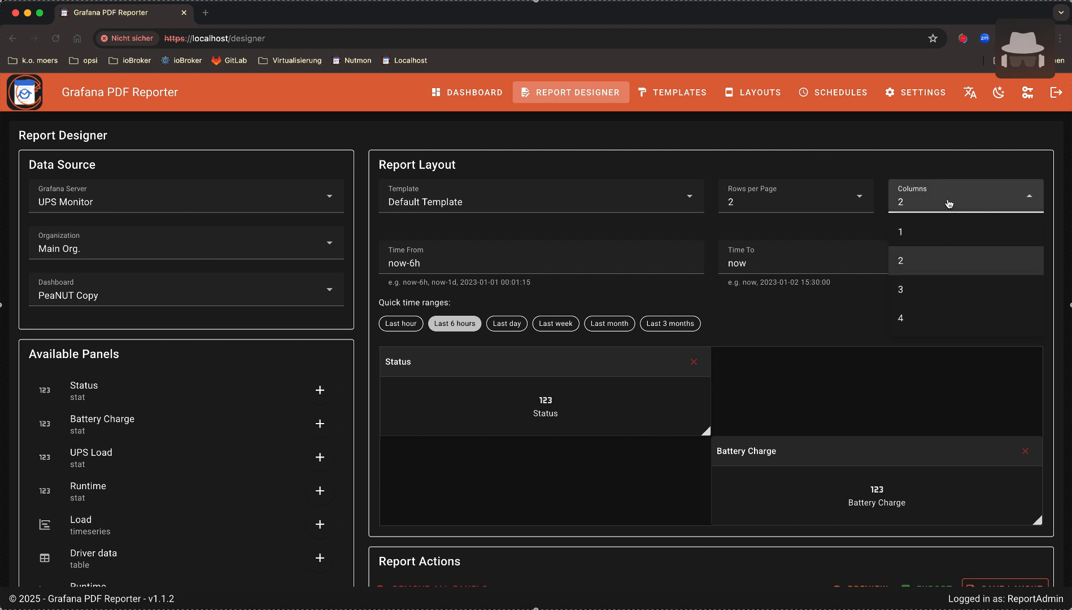
{"action": "left_click", "coordinate": [929, 290]}
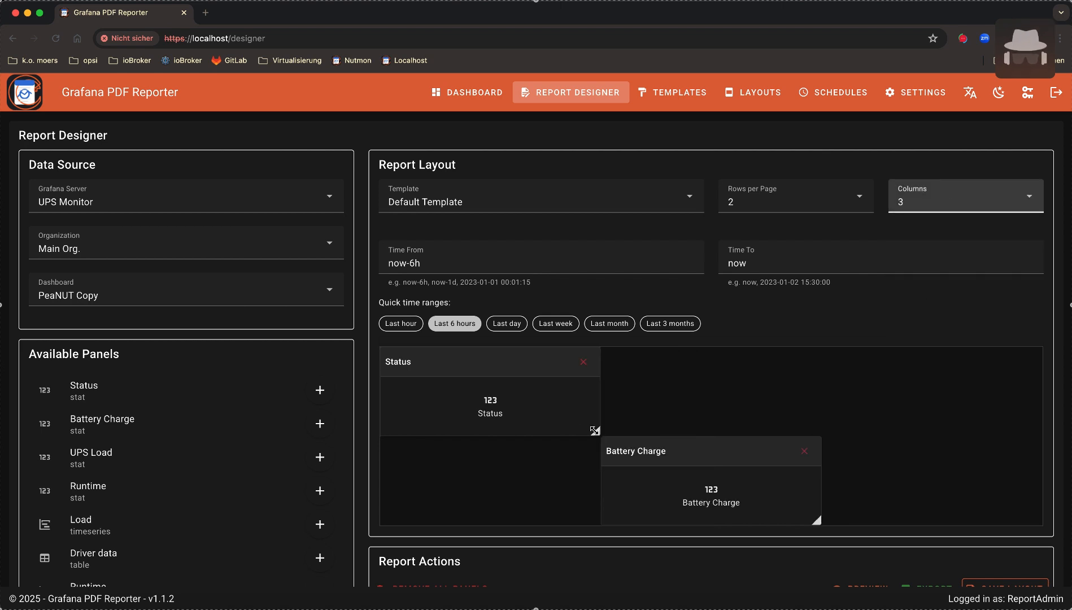
{"action": "left_click_drag", "start_coordinate": [601, 440], "coordinate": [558, 430]}
{"action": "left_click_drag", "start_coordinate": [700, 457], "coordinate": [918, 383]}
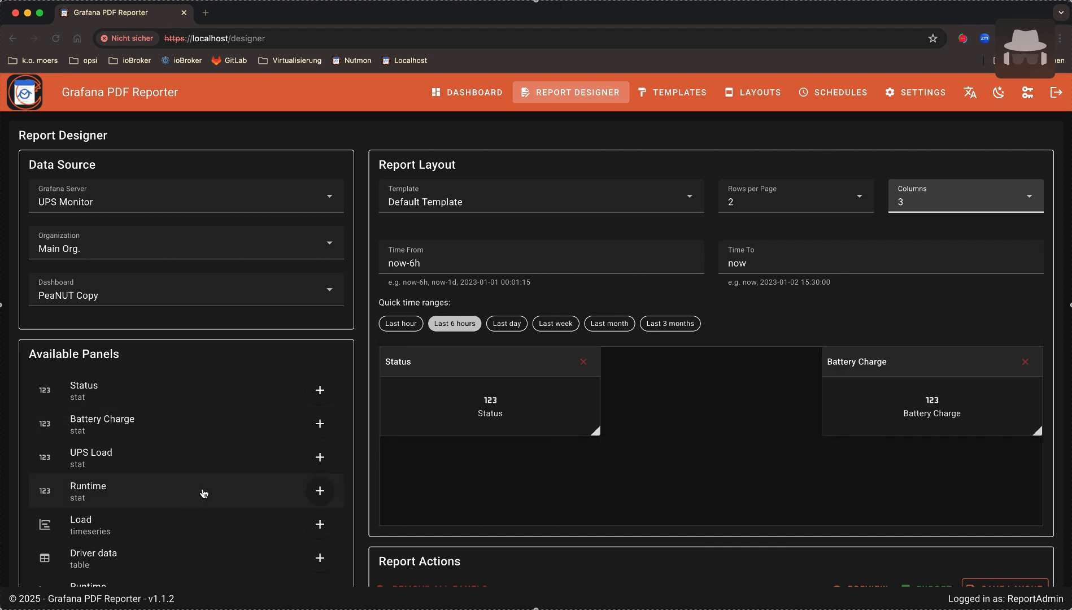
Add the Load panel under Status and widen it across two columns
{"action": "scroll", "coordinate": [203, 493], "scroll_direction": "down", "scroll_amount": 2}
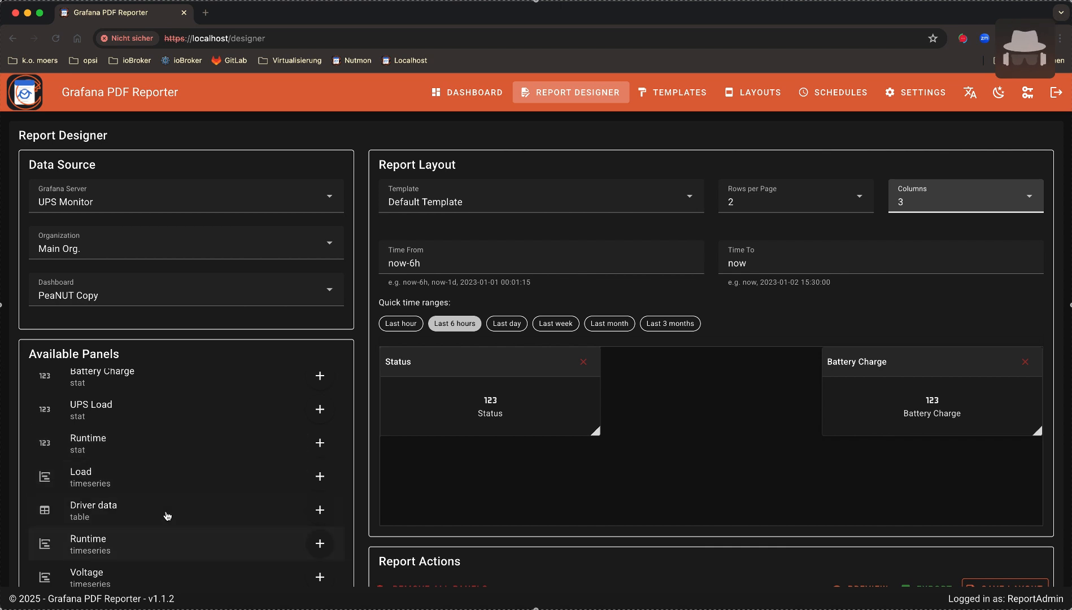
{"action": "left_click", "coordinate": [169, 485]}
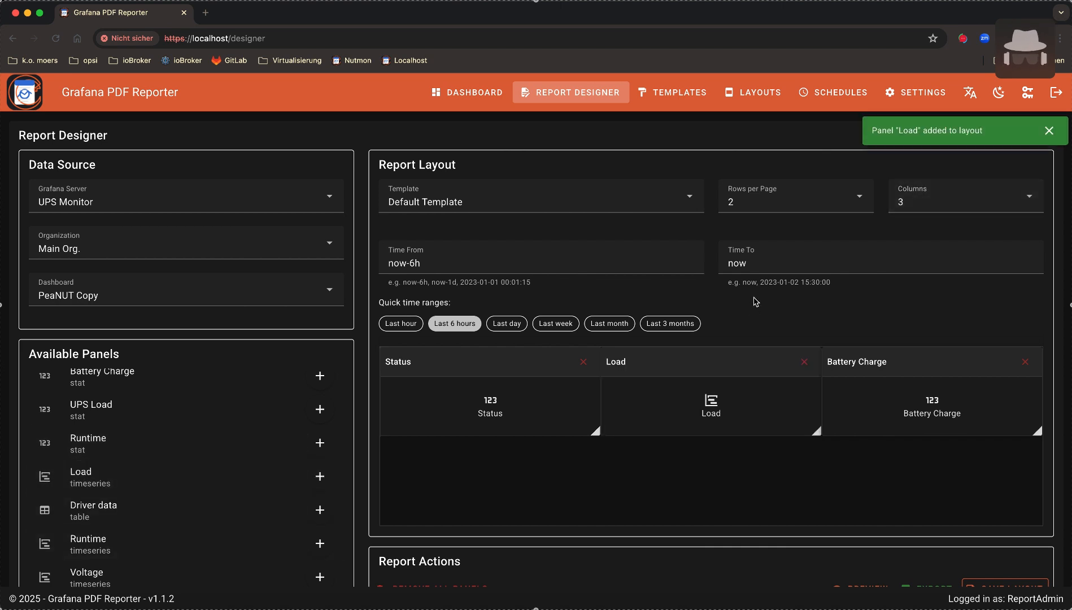
{"action": "left_click_drag", "start_coordinate": [723, 356], "coordinate": [519, 452]}
{"action": "left_click_drag", "start_coordinate": [595, 520], "coordinate": [857, 515]}
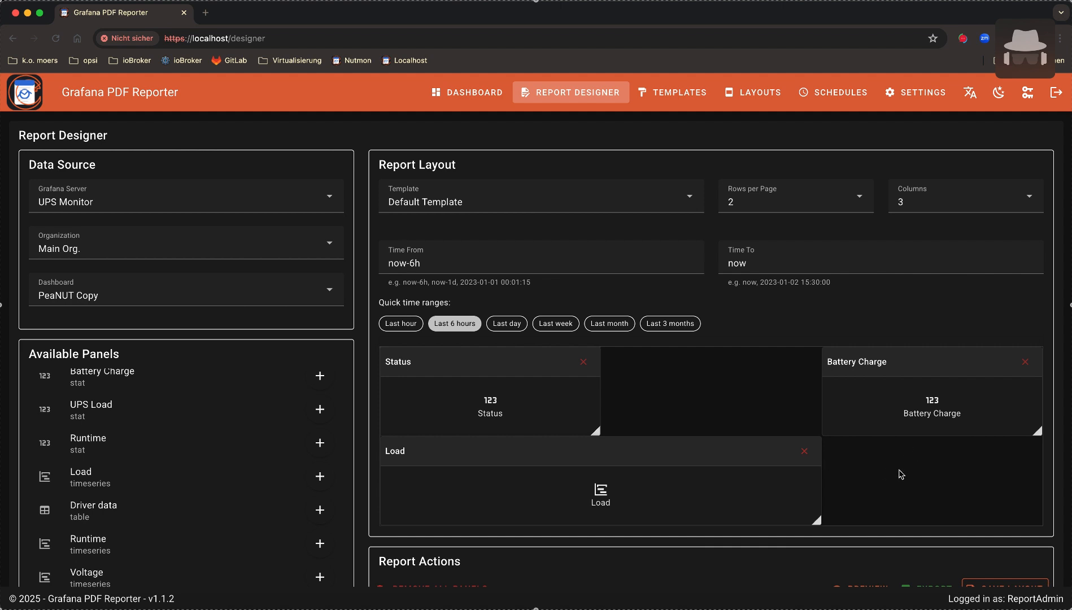
Add the Runtime panel in a third row, then remove it again
{"action": "scroll", "coordinate": [181, 429], "scroll_direction": "down", "scroll_amount": 2}
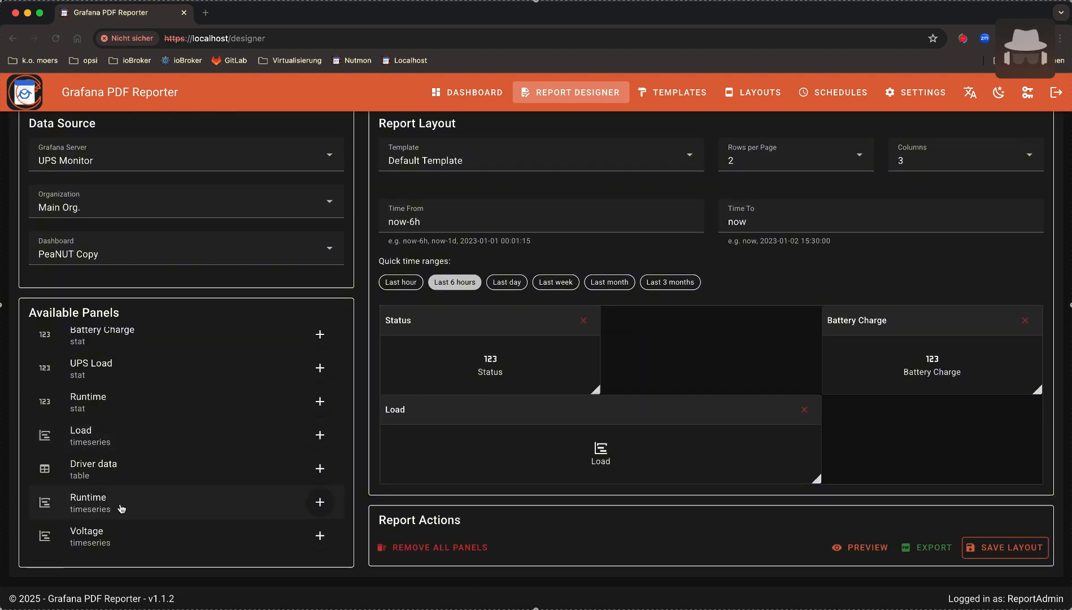
{"action": "left_click", "coordinate": [88, 504]}
{"action": "left_click_drag", "start_coordinate": [656, 321], "coordinate": [520, 509]}
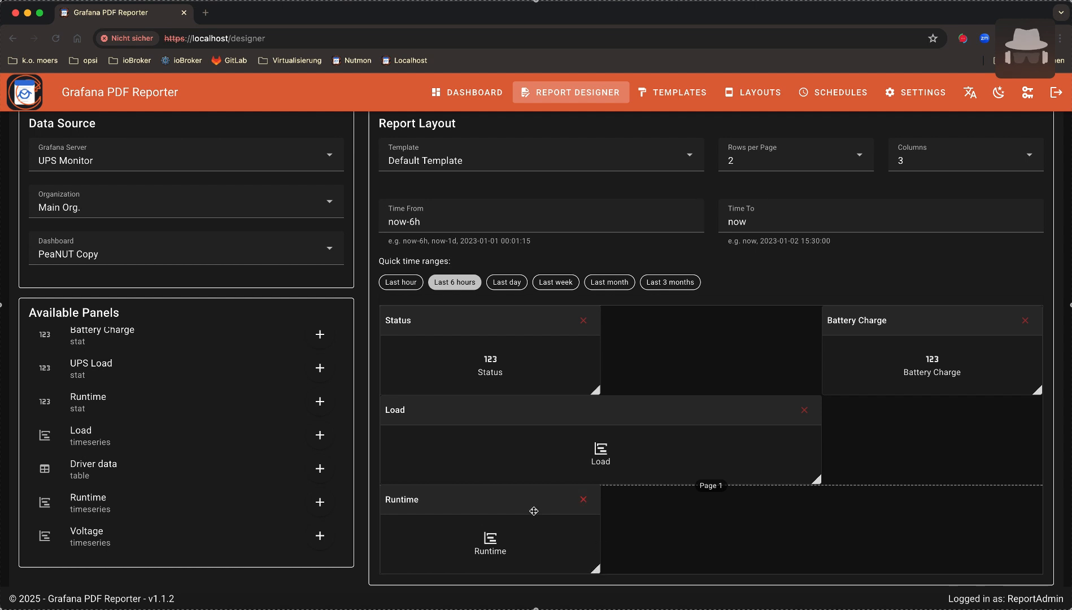
{"action": "left_click", "coordinate": [583, 499]}
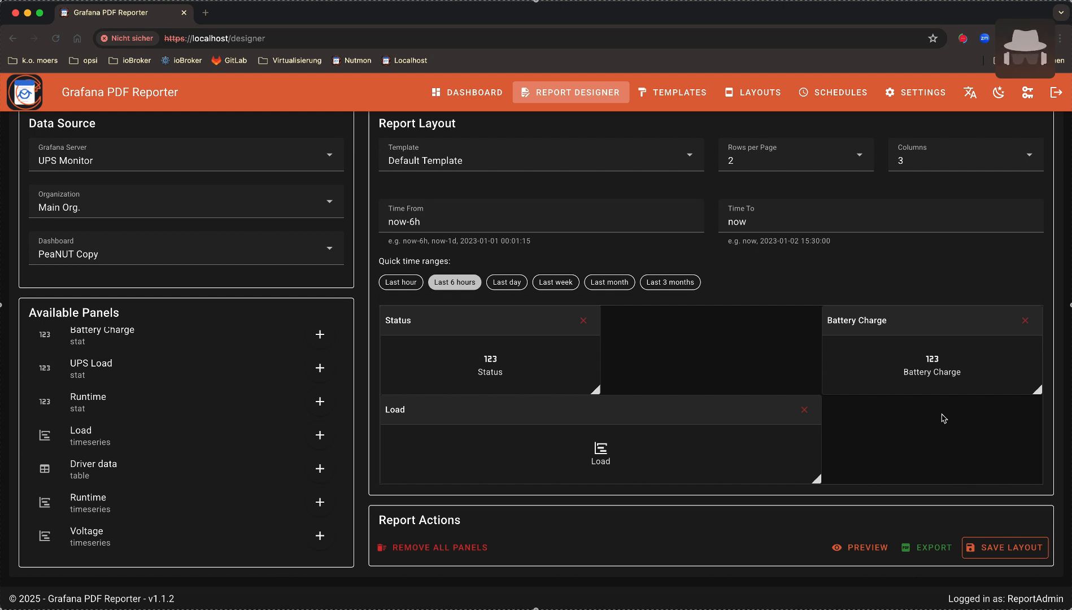
{"action": "left_click", "coordinate": [523, 160]}
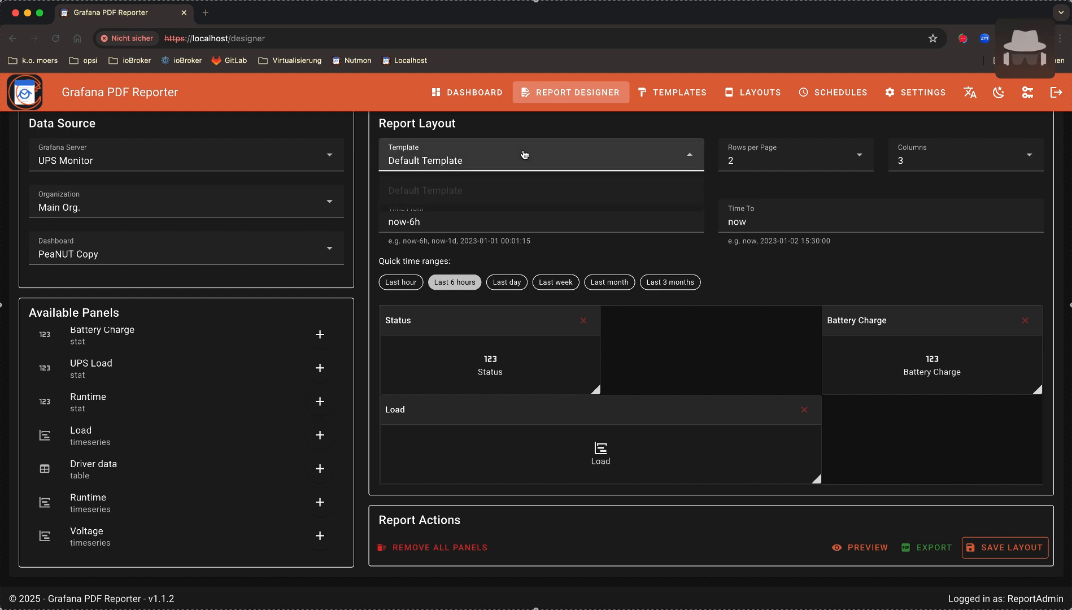
{"action": "left_click", "coordinate": [522, 160]}
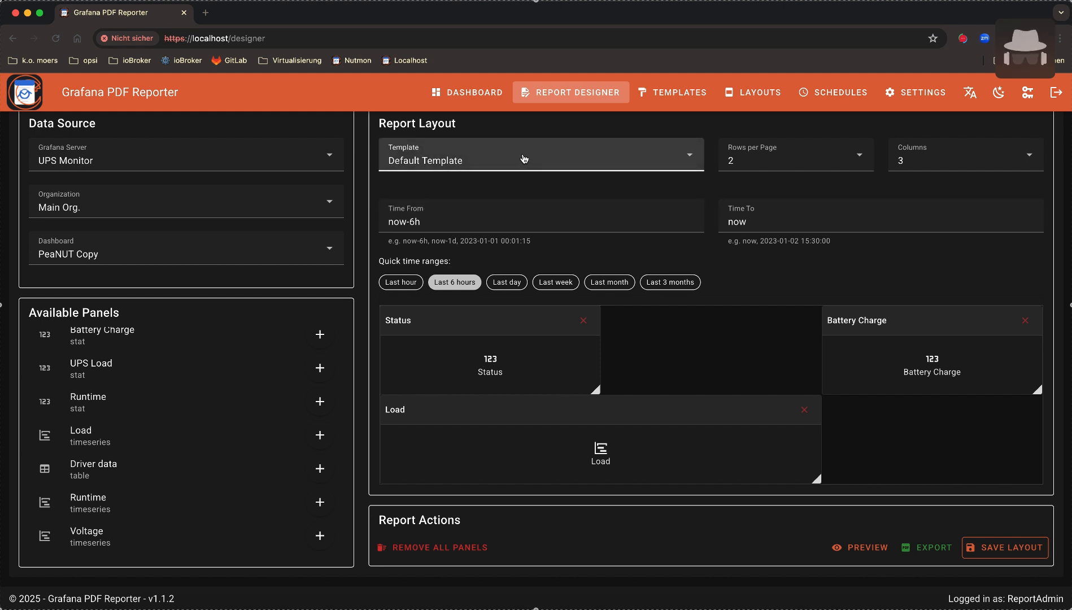
{"action": "left_click", "coordinate": [506, 282]}
{"action": "left_click", "coordinate": [556, 282]}
{"action": "left_click", "coordinate": [455, 282]}
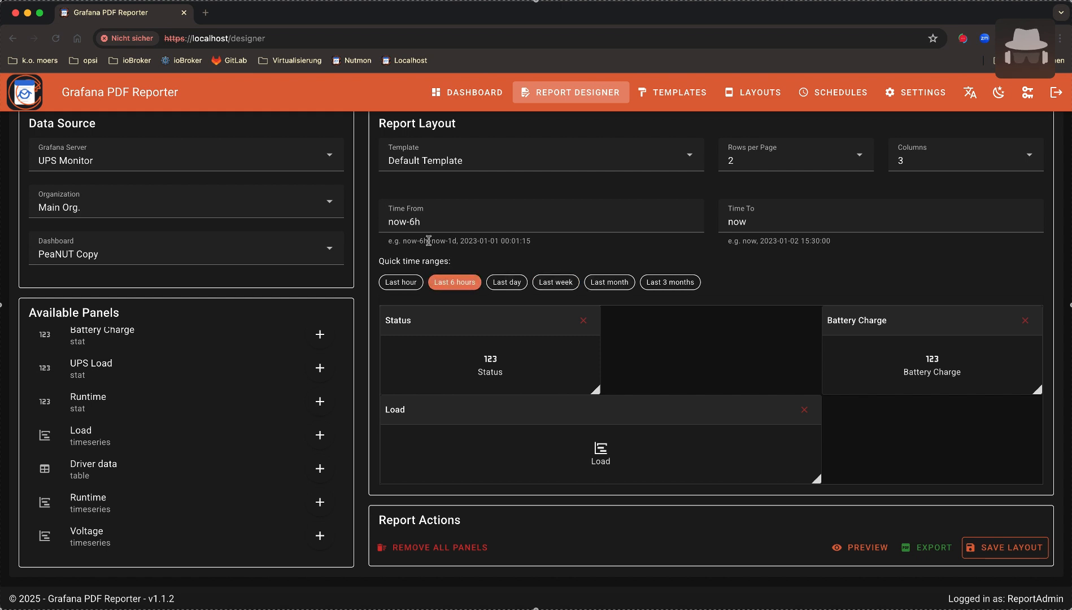
{"action": "left_click_drag", "start_coordinate": [459, 240], "coordinate": [561, 249]}
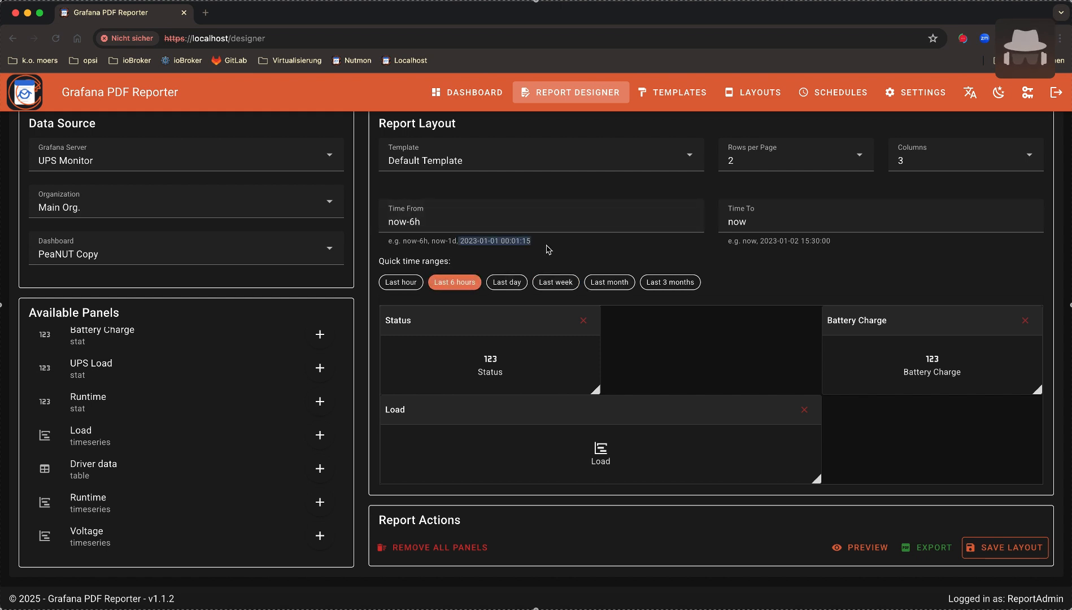
{"action": "left_click", "coordinate": [546, 249]}
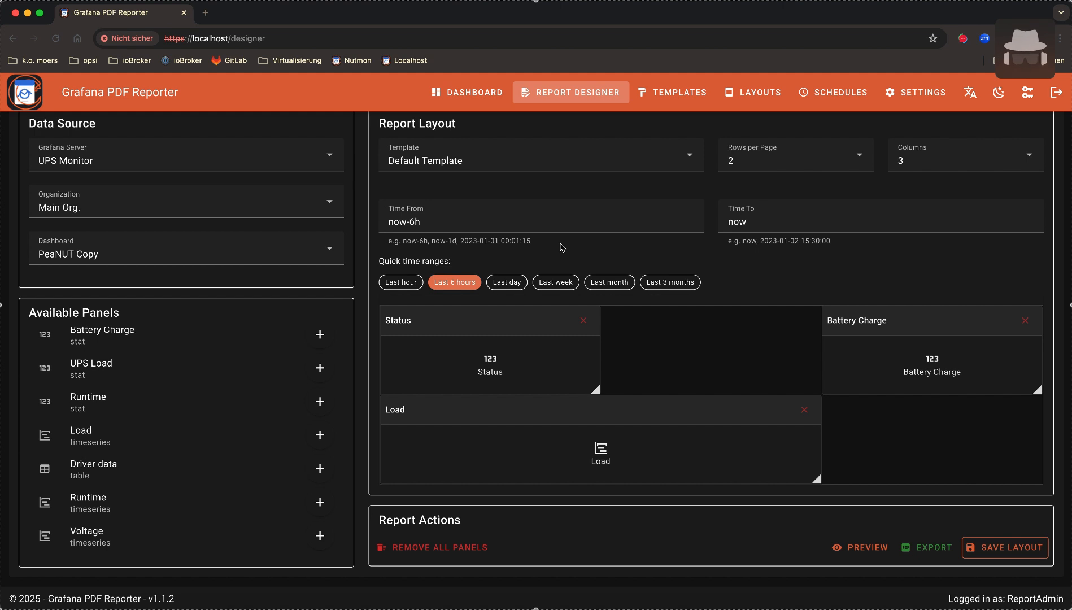
{"action": "left_click", "coordinate": [526, 228]}
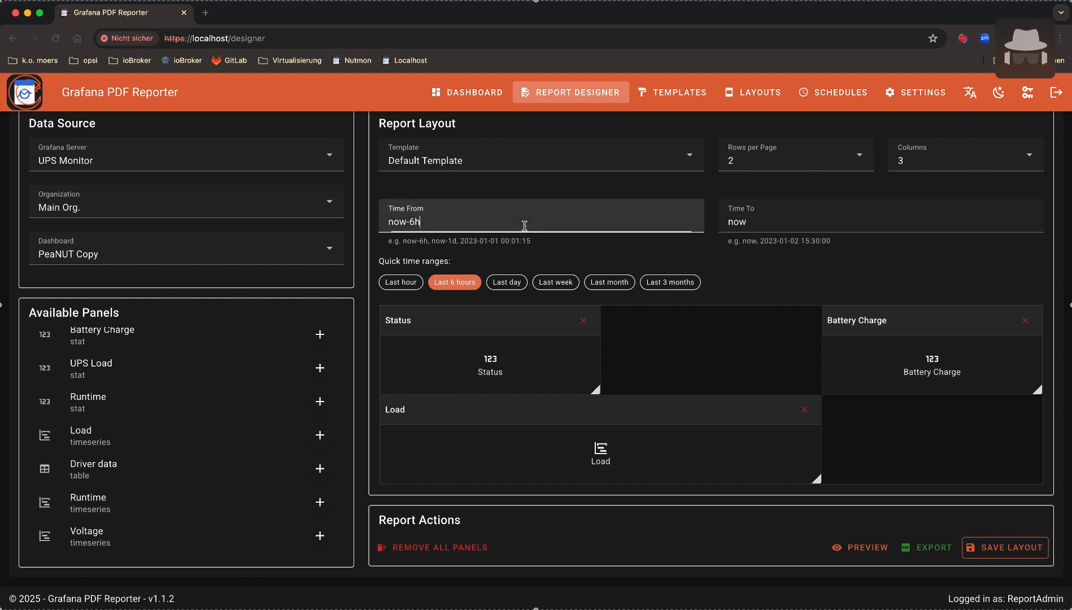
{"action": "type", "text": "asdfasdf"}
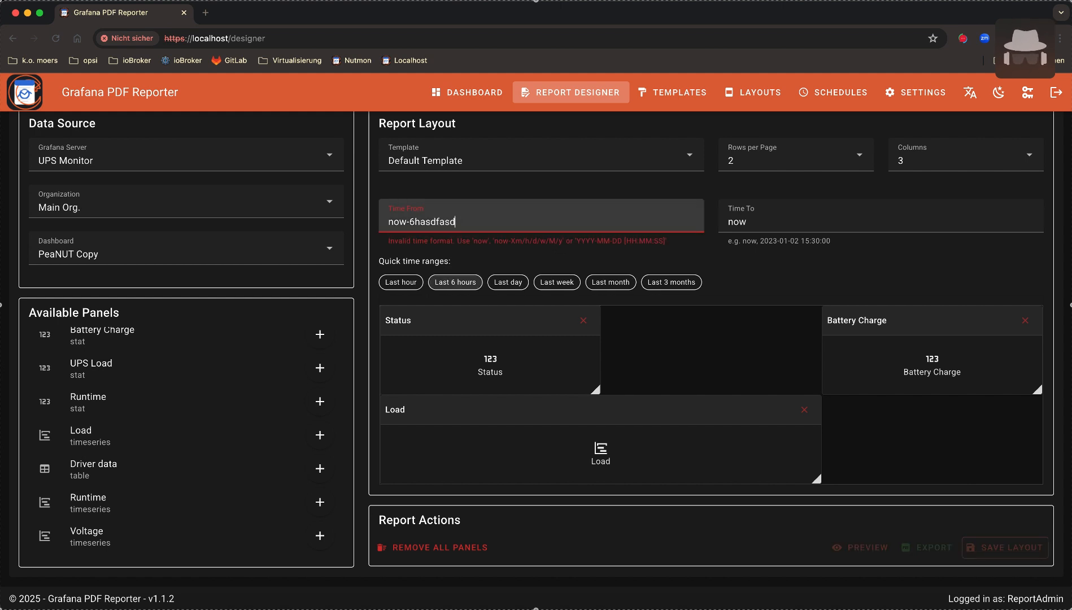
{"action": "key", "text": "BackSpace"}
{"action": "key", "text": "BackSpace"}
{"action": "left_click", "coordinate": [511, 282]}
{"action": "left_click", "coordinate": [455, 282]}
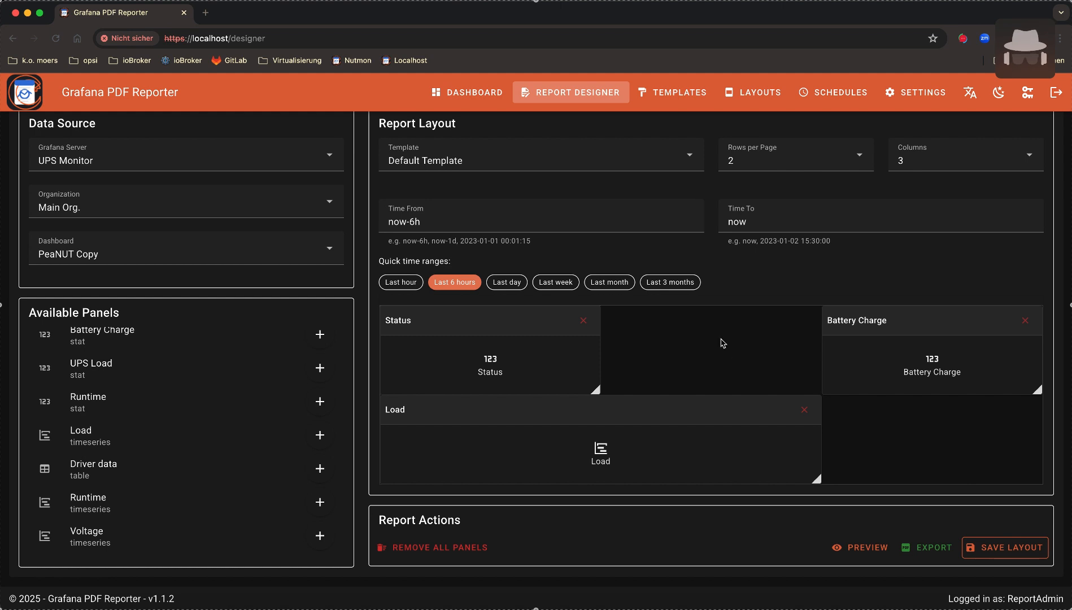
{"action": "scroll", "coordinate": [723, 343], "scroll_direction": "up", "scroll_amount": 1}
{"action": "scroll", "coordinate": [723, 343], "scroll_direction": "down", "scroll_amount": 1}
{"action": "left_click", "coordinate": [868, 548]}
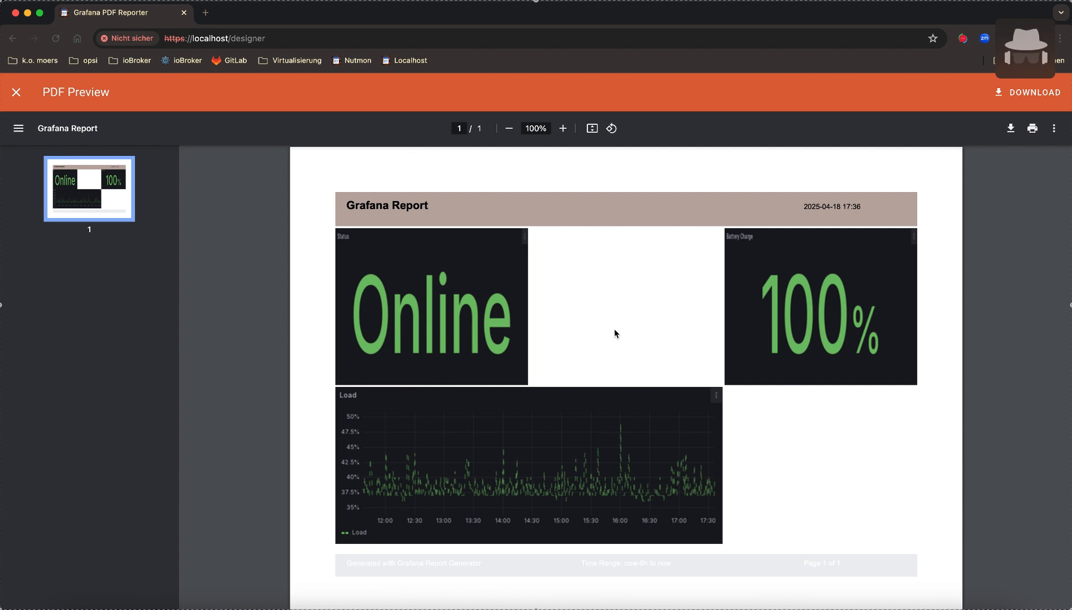
{"action": "left_click", "coordinate": [17, 93]}
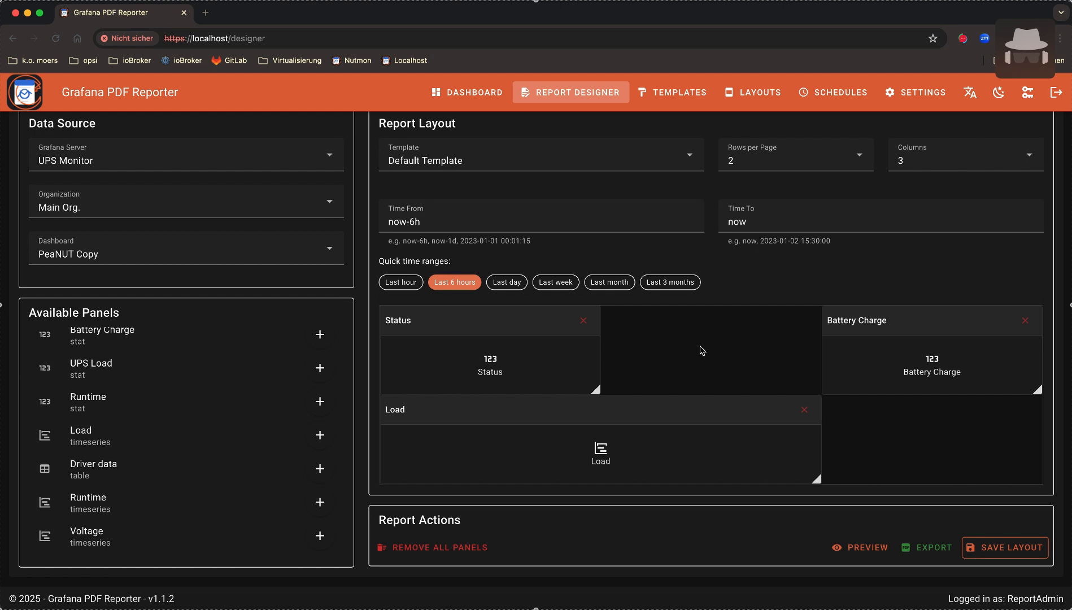
Save the layout as 'My nice layout' with a placeholder description
{"action": "left_click", "coordinate": [1010, 545]}
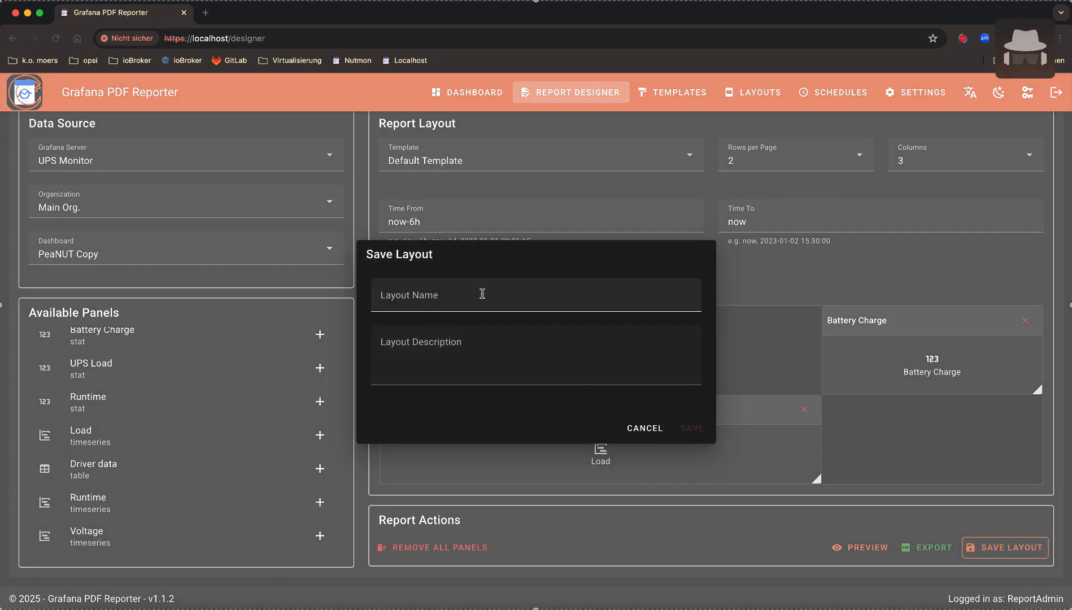
{"action": "left_click", "coordinate": [481, 294]}
{"action": "type", "text": "My "}
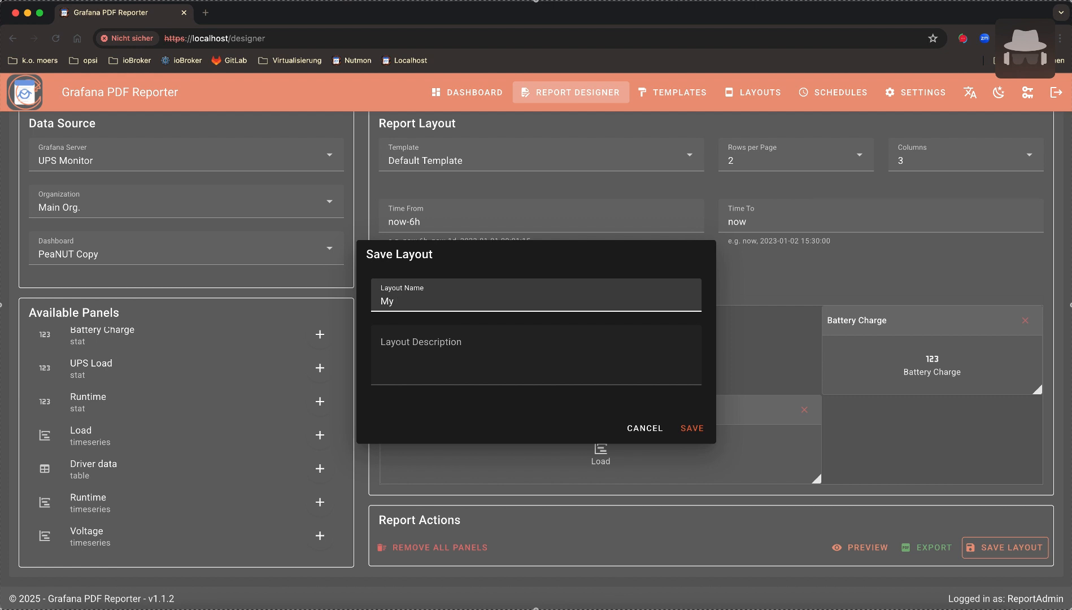
{"action": "type", "text": "nice layout"}
{"action": "key", "text": "Tab"}
{"action": "type", "text": "asdfasdfsd"}
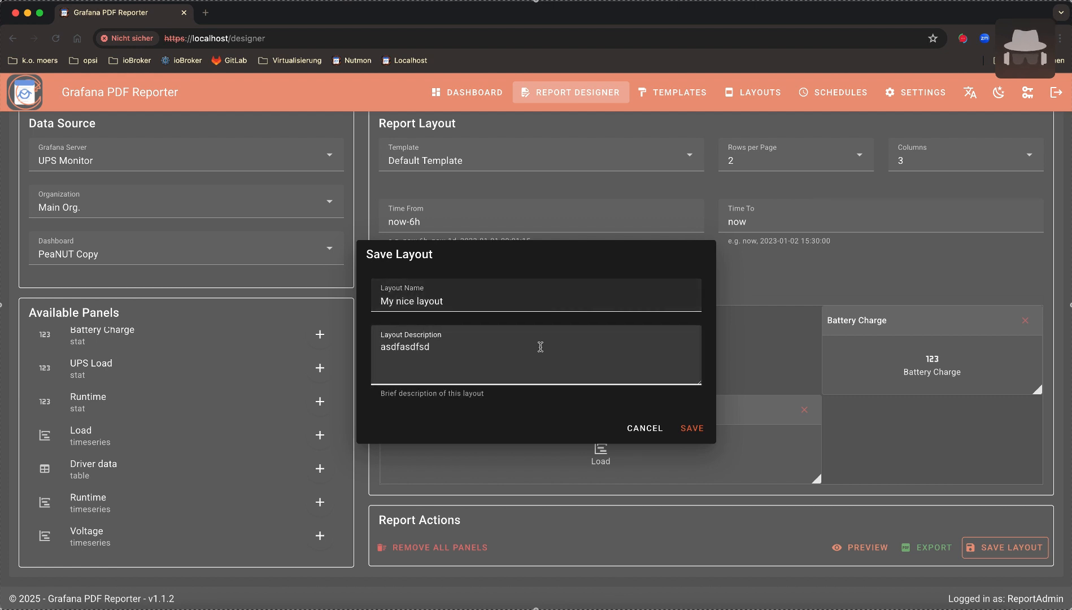
{"action": "type", "text": "sdfgsfd"}
{"action": "left_click", "coordinate": [697, 429]}
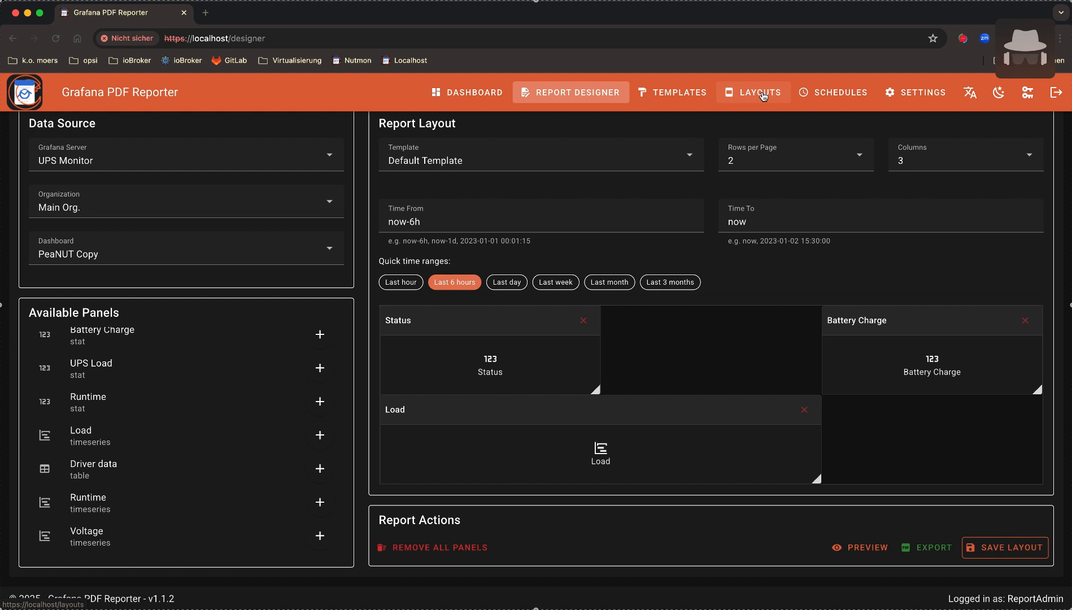
{"action": "left_click", "coordinate": [763, 96]}
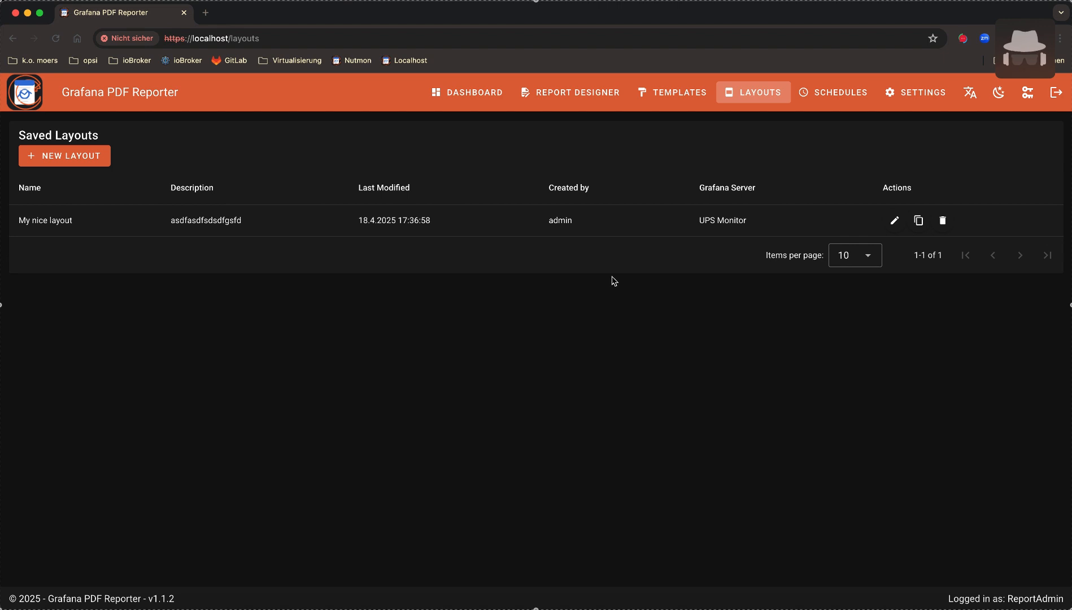
{"action": "left_click", "coordinate": [586, 91]}
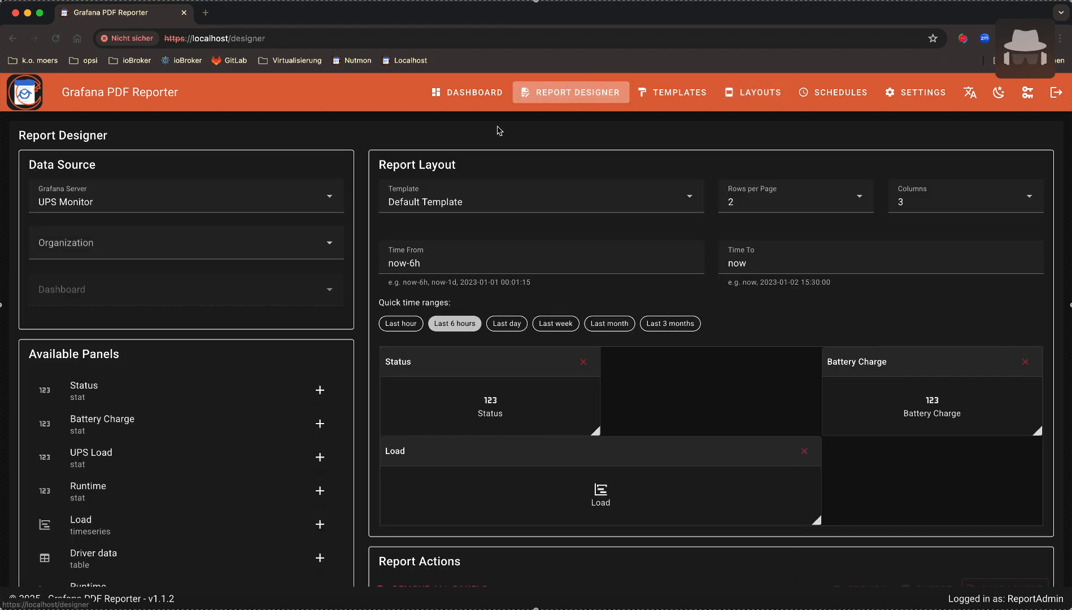
Glance at the Template dropdown, then go to the Templates page showing Default Template's header
{"action": "left_click", "coordinate": [445, 204]}
{"action": "left_click", "coordinate": [471, 204]}
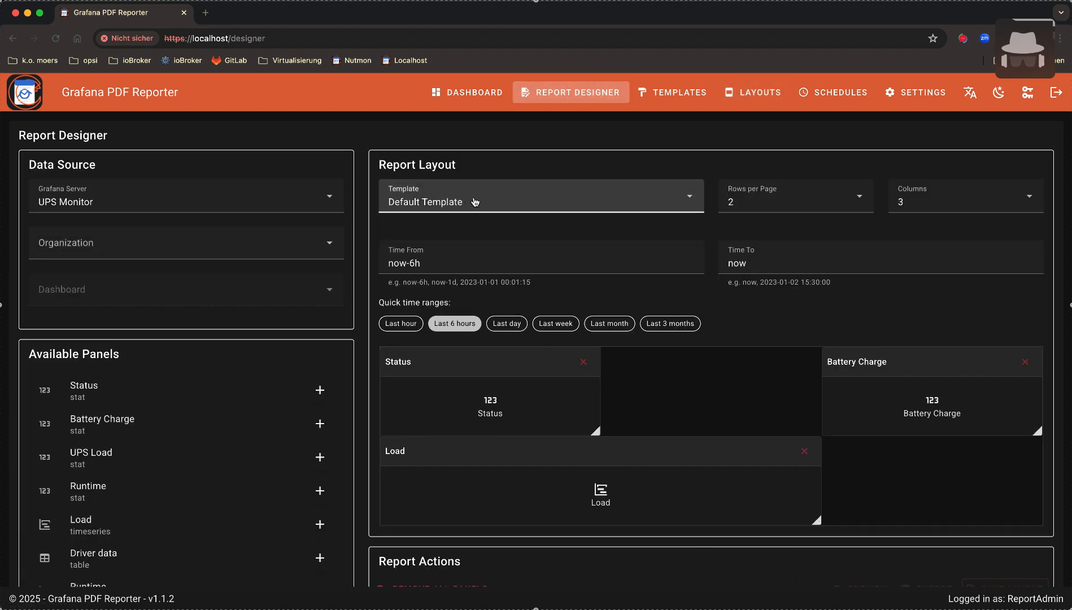
{"action": "left_click", "coordinate": [671, 93]}
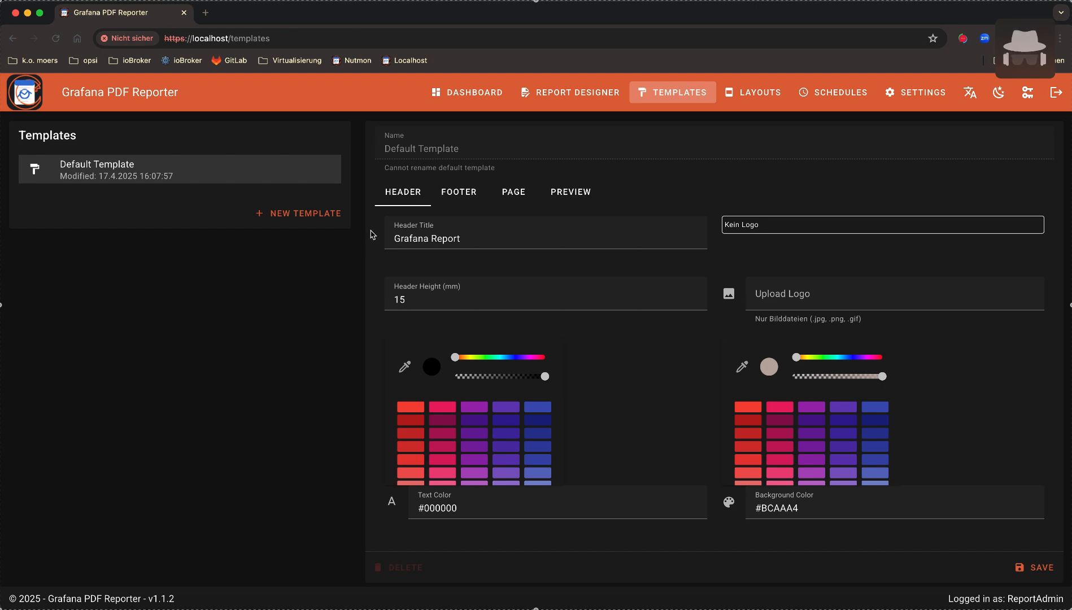
Create a new template named 'My lovely tempalte'
{"action": "left_click", "coordinate": [313, 217]}
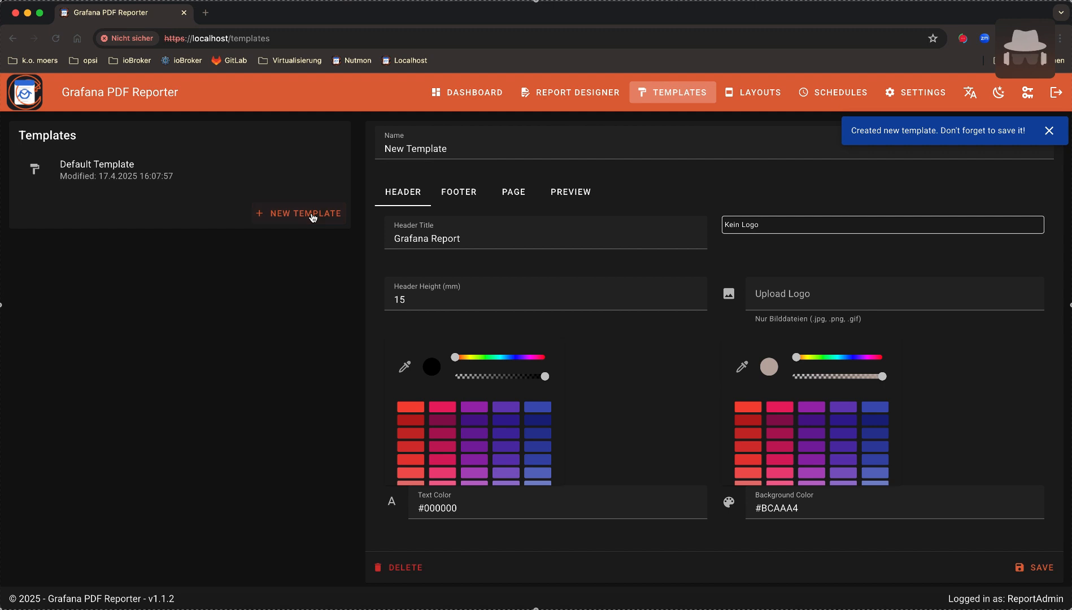
{"action": "triple_click", "coordinate": [448, 150]}
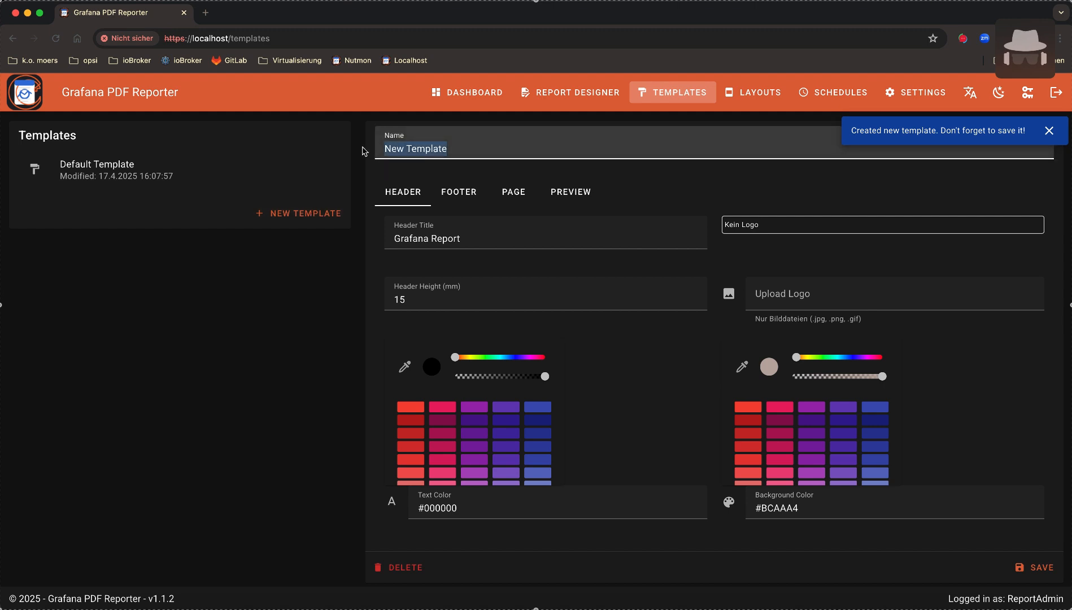
{"action": "type", "text": "My lovely t"}
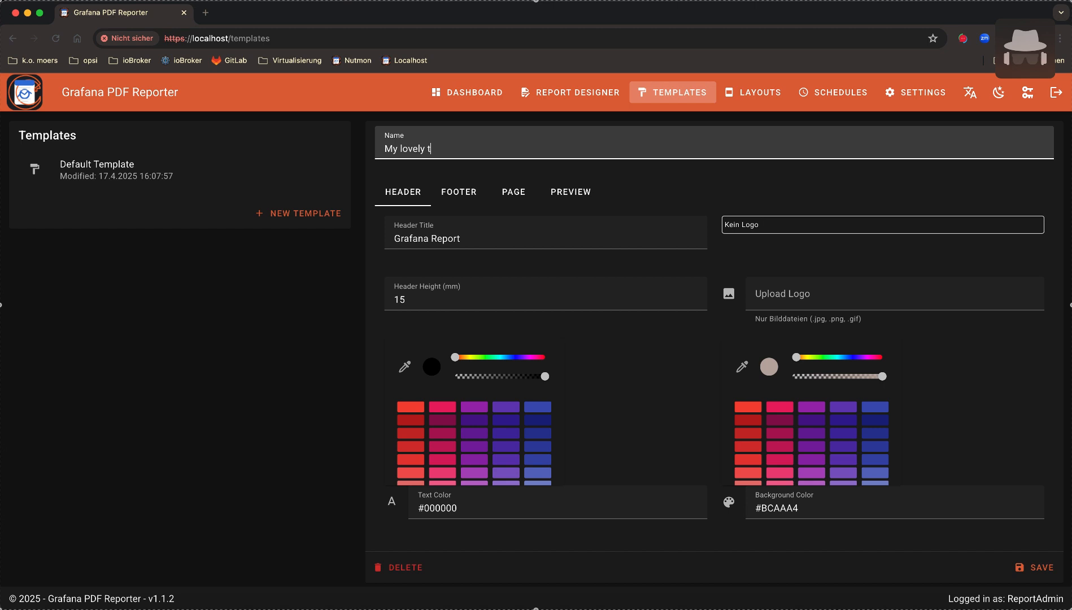
{"action": "type", "text": "empalte"}
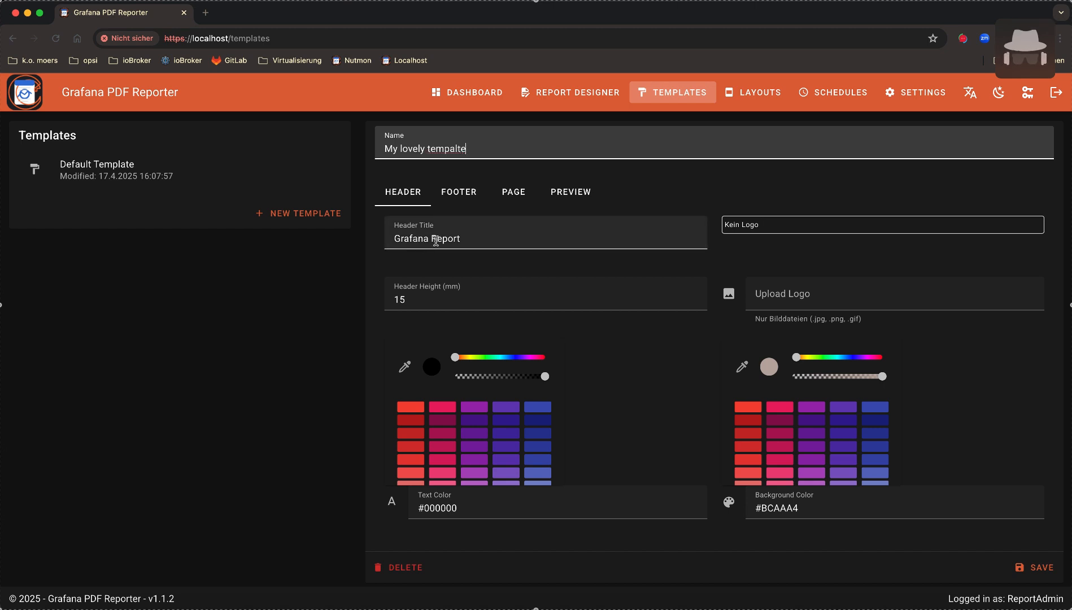
Change the header title from 'Grafana Report' to 'Super duper report'
{"action": "left_click_drag", "start_coordinate": [461, 238], "coordinate": [348, 240]}
{"action": "type", "text": "Super du"}
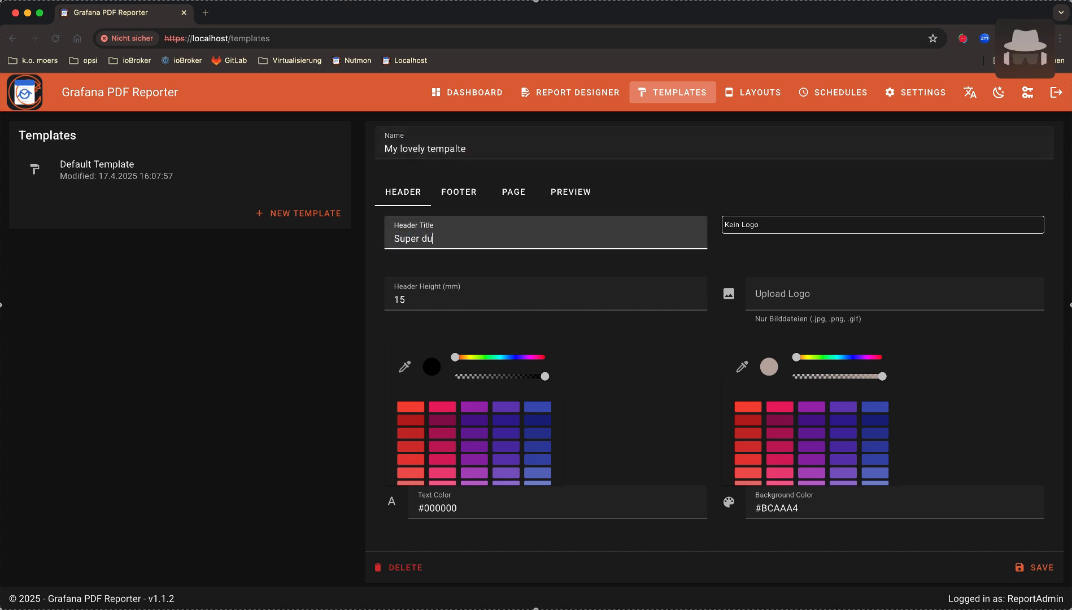
{"action": "type", "text": "pe"}
{"action": "key", "text": "BackSpace"}
{"action": "type", "text": "per report"}
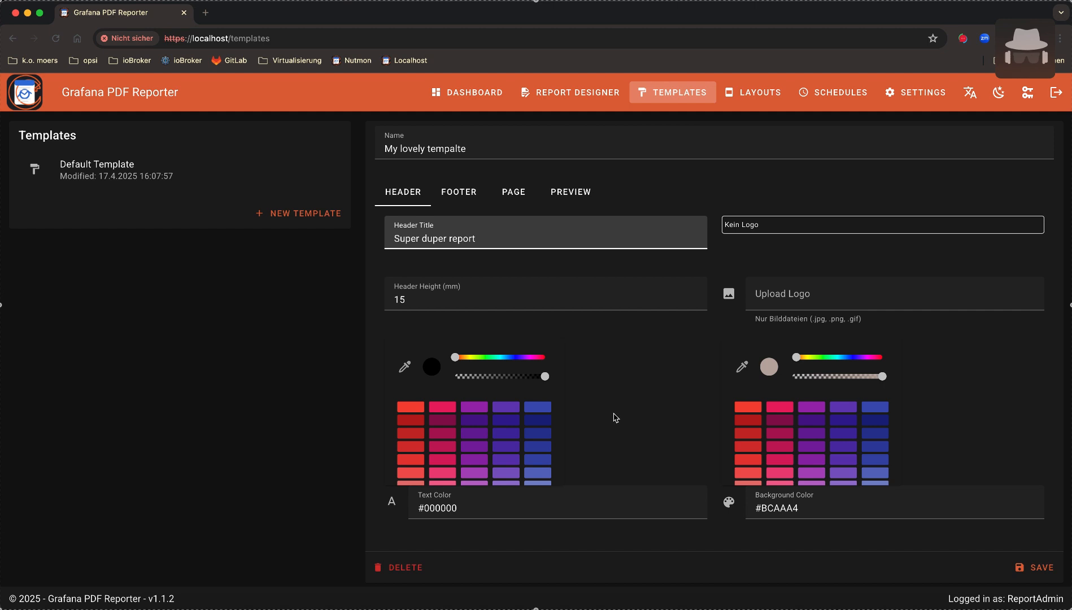
Set the header text color to dark green #1B5E20 on a light red #EF9A9A background
{"action": "scroll", "coordinate": [627, 414], "scroll_direction": "down", "scroll_amount": 1}
{"action": "scroll", "coordinate": [513, 425], "scroll_direction": "down", "scroll_amount": 3}
{"action": "scroll", "coordinate": [514, 424], "scroll_direction": "down", "scroll_amount": 3}
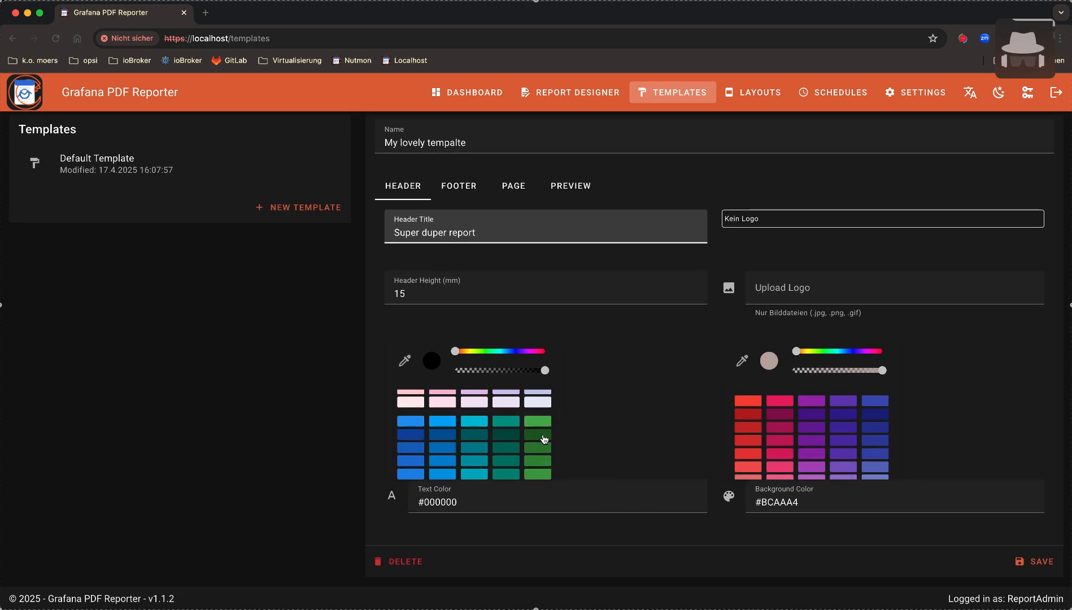
{"action": "left_click", "coordinate": [543, 435]}
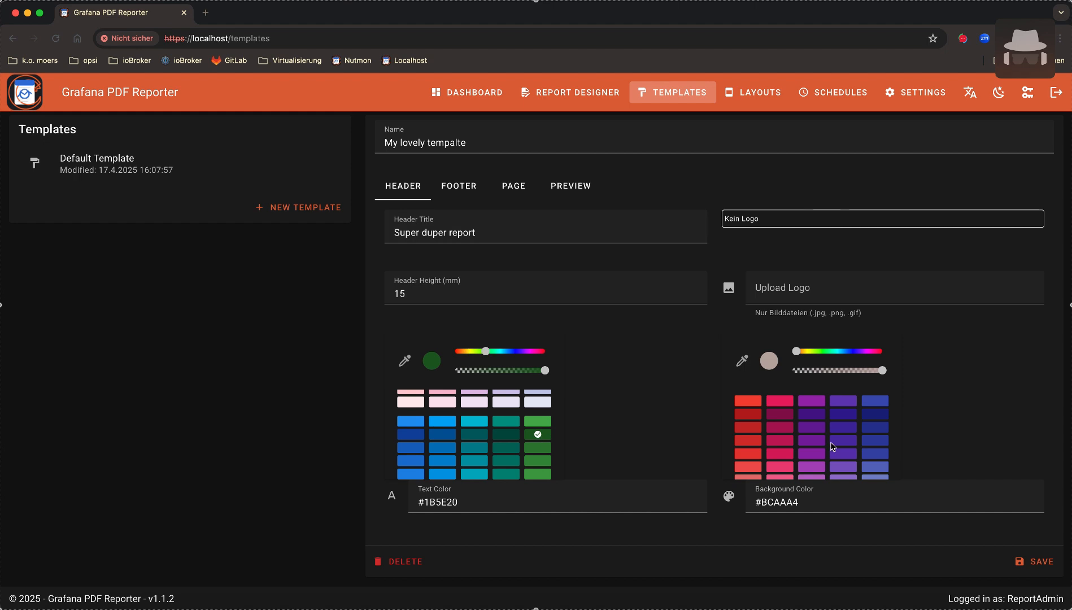
{"action": "scroll", "coordinate": [891, 450], "scroll_direction": "down", "scroll_amount": 3}
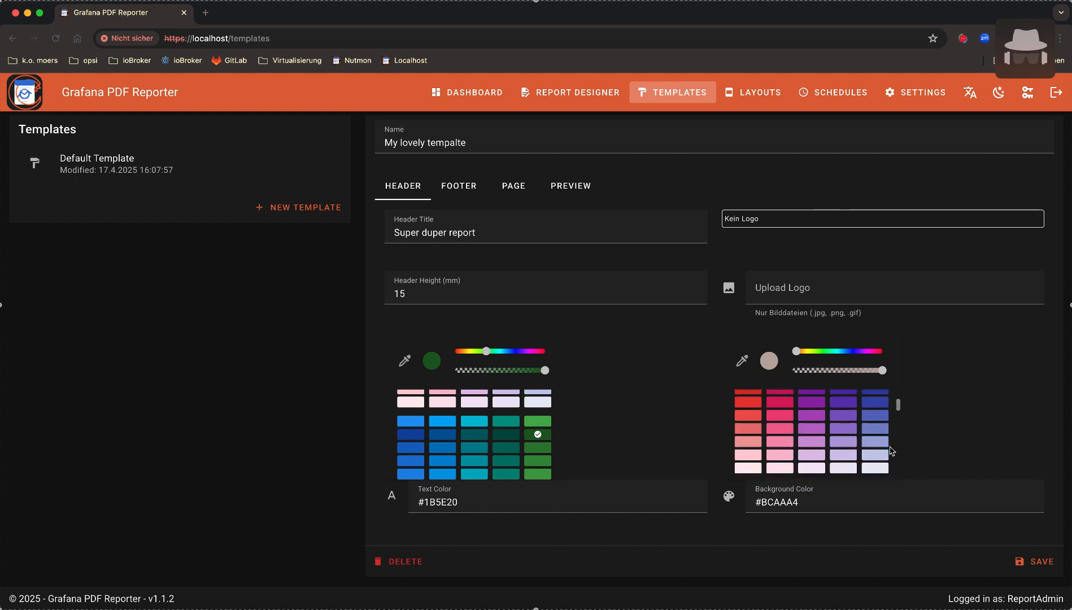
{"action": "left_click", "coordinate": [749, 443]}
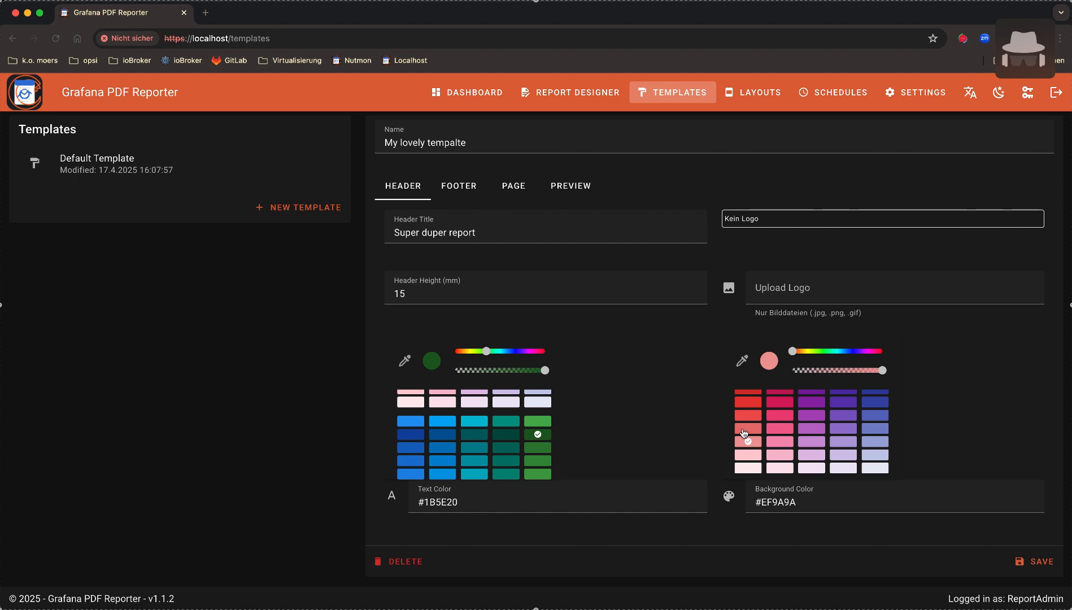
{"action": "left_click", "coordinate": [480, 191]}
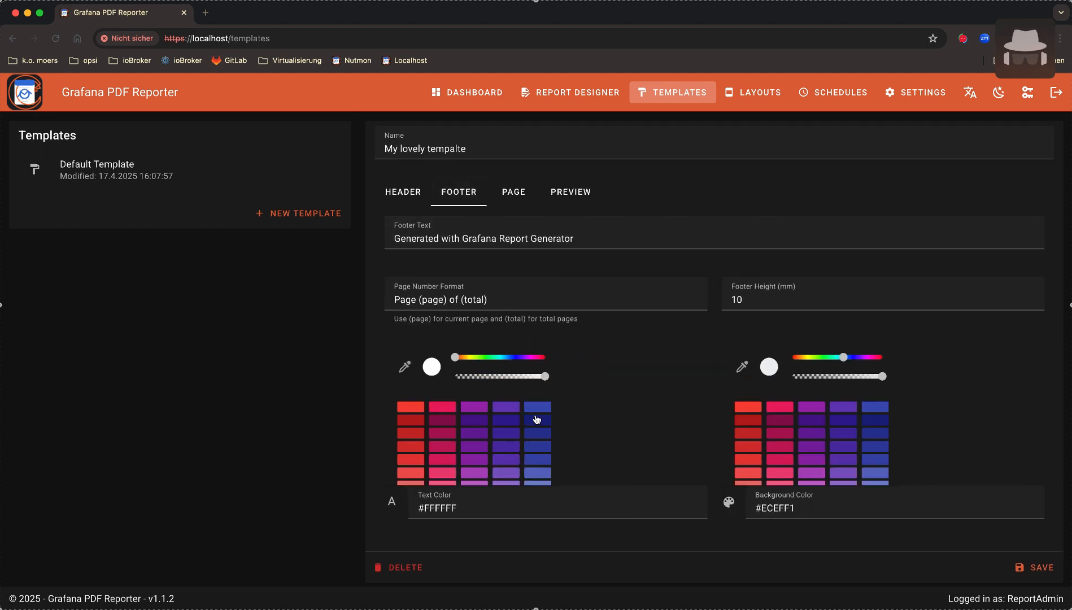
Make the footer text black and replace the generator note with 'Home Net'
{"action": "scroll", "coordinate": [521, 424], "scroll_direction": "down", "scroll_amount": 3}
{"action": "scroll", "coordinate": [521, 424], "scroll_direction": "down", "scroll_amount": 5}
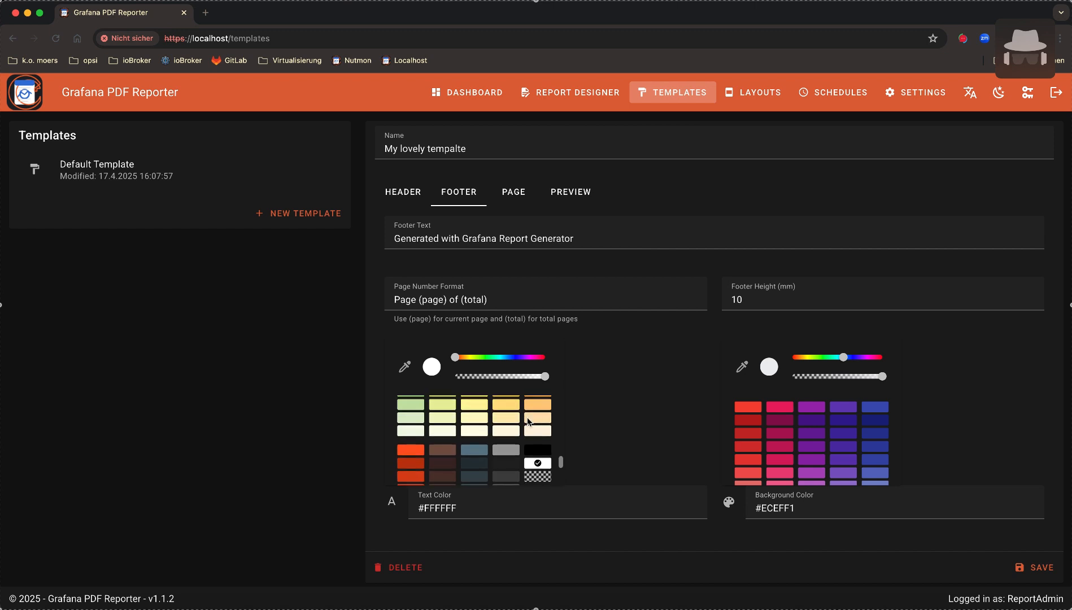
{"action": "left_click", "coordinate": [538, 453]}
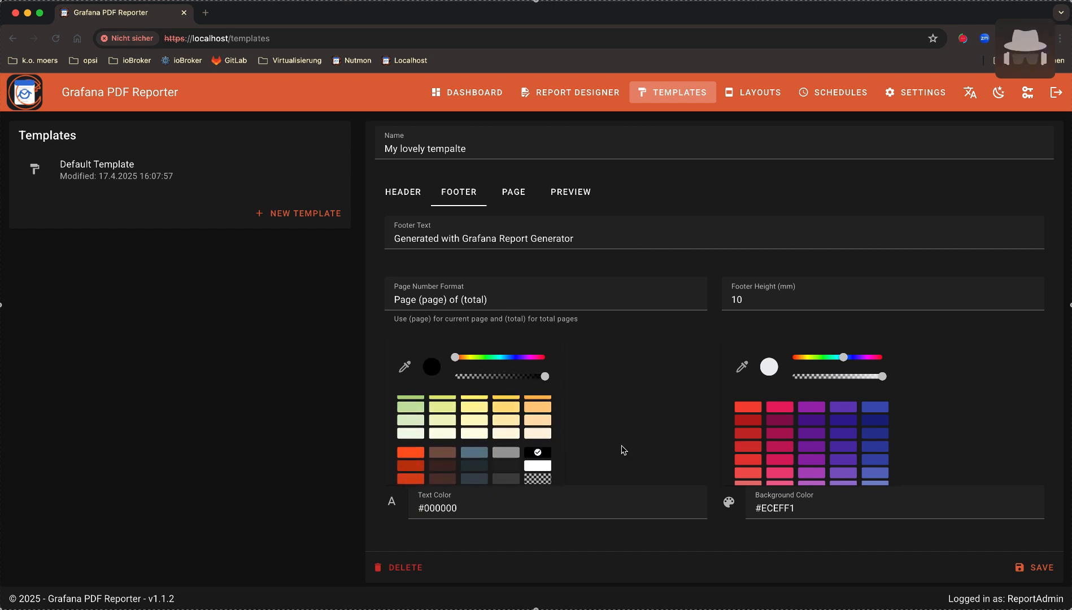
{"action": "left_click_drag", "start_coordinate": [575, 238], "coordinate": [378, 240]}
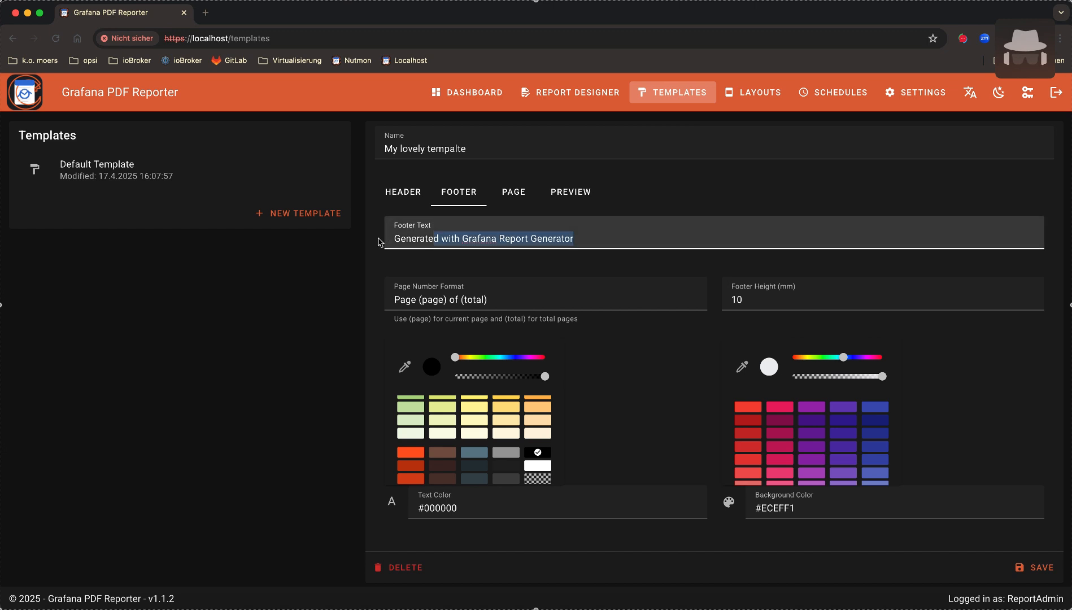
{"action": "type", "text": "Home Net"}
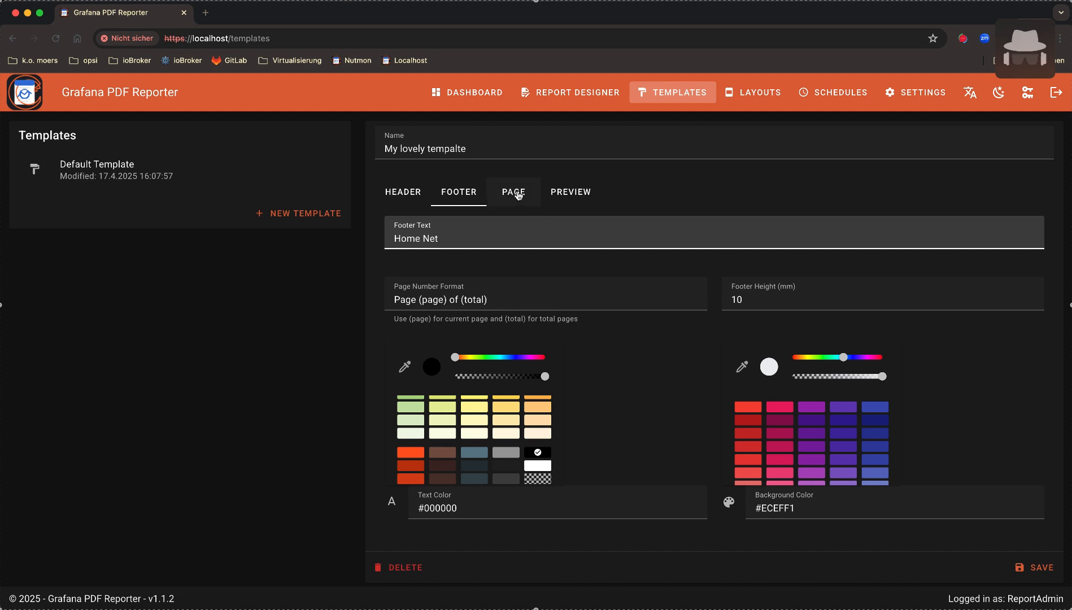
Preview the page, then try Portrait orientation and preview it
{"action": "left_click", "coordinate": [579, 195]}
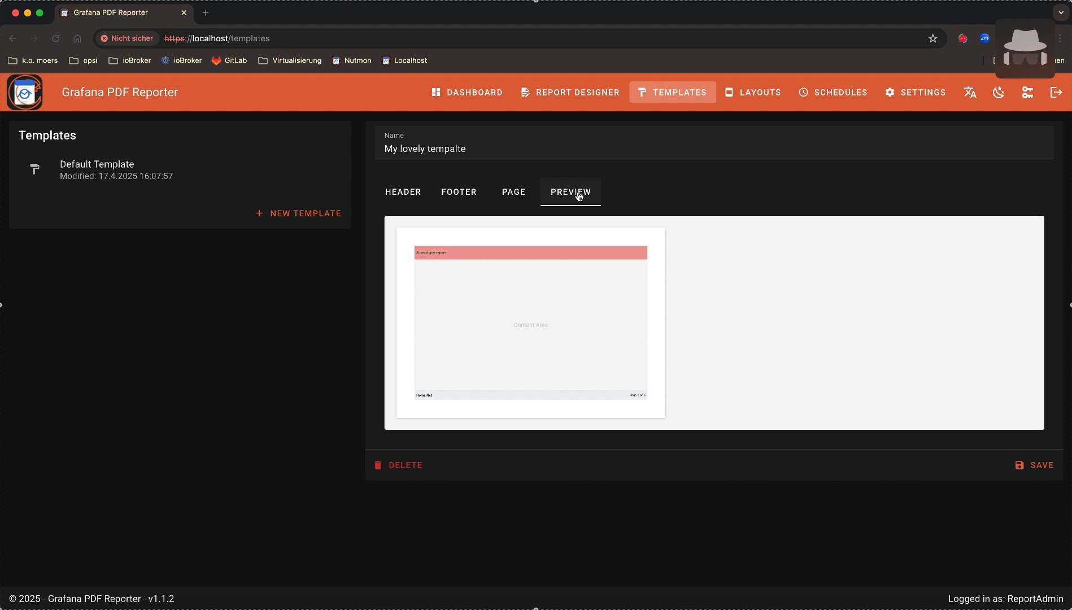
{"action": "left_click", "coordinate": [512, 199]}
{"action": "left_click", "coordinate": [796, 248]}
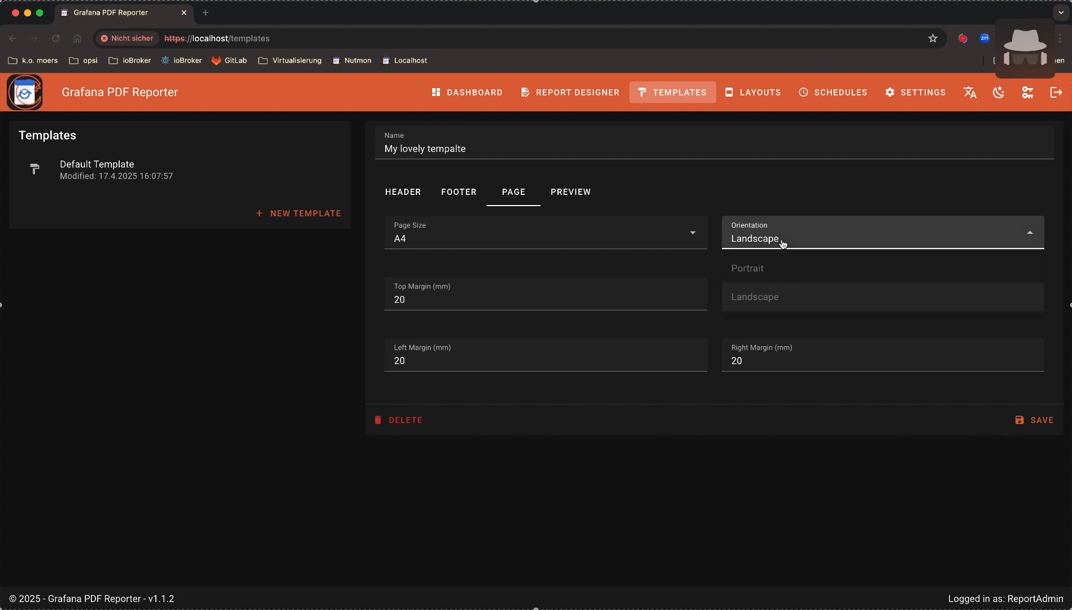
{"action": "left_click", "coordinate": [763, 270]}
{"action": "left_click", "coordinate": [764, 270]}
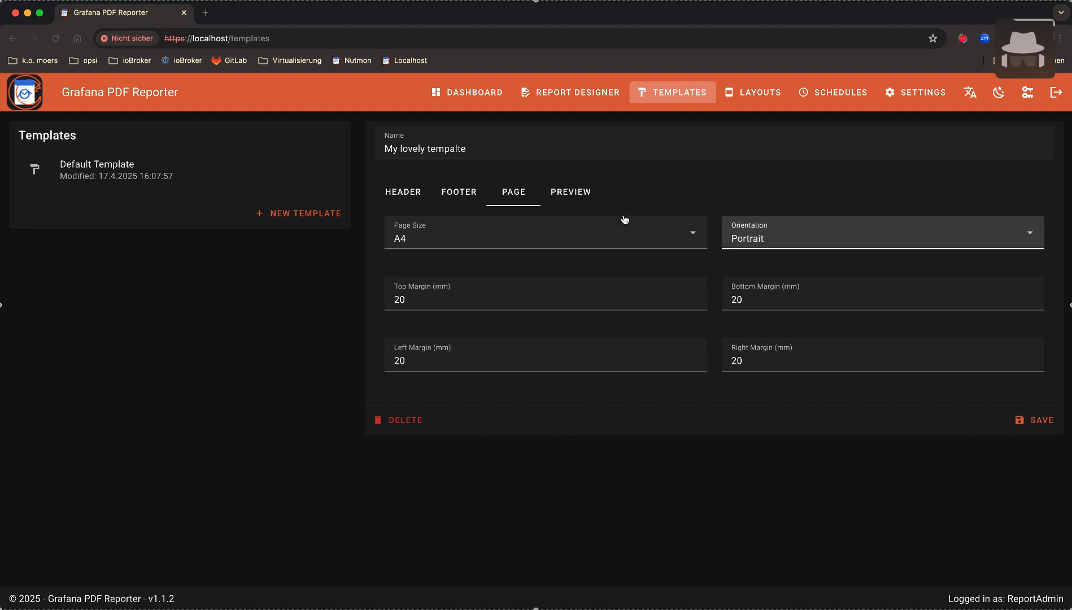
{"action": "left_click", "coordinate": [569, 194]}
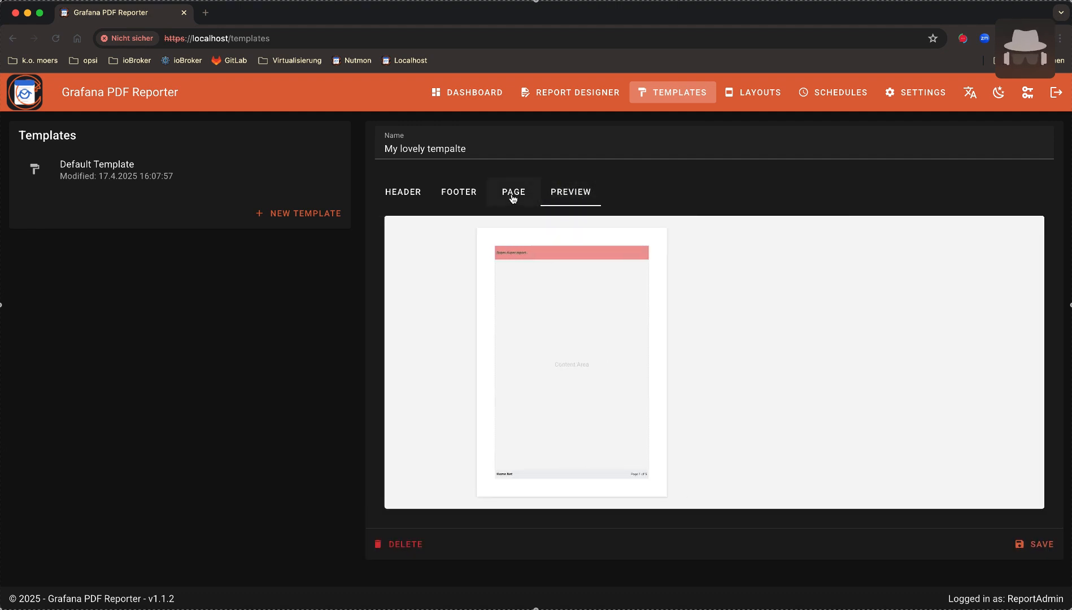
Set the page size to Letter and orientation to Landscape, and preview the result
{"action": "left_click", "coordinate": [513, 198]}
{"action": "left_click", "coordinate": [440, 233]}
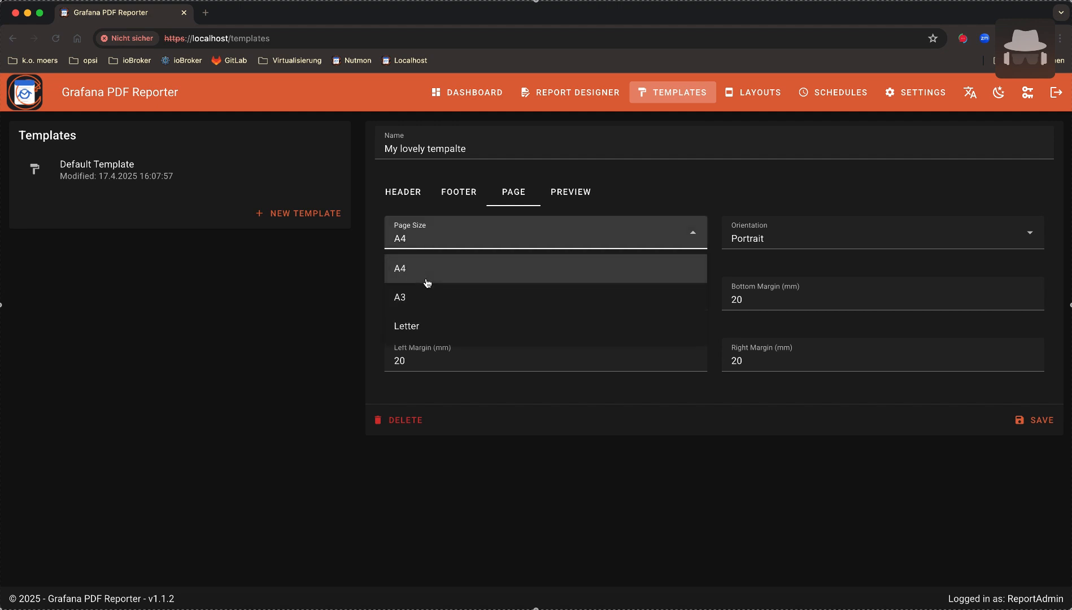
{"action": "left_click", "coordinate": [426, 327]}
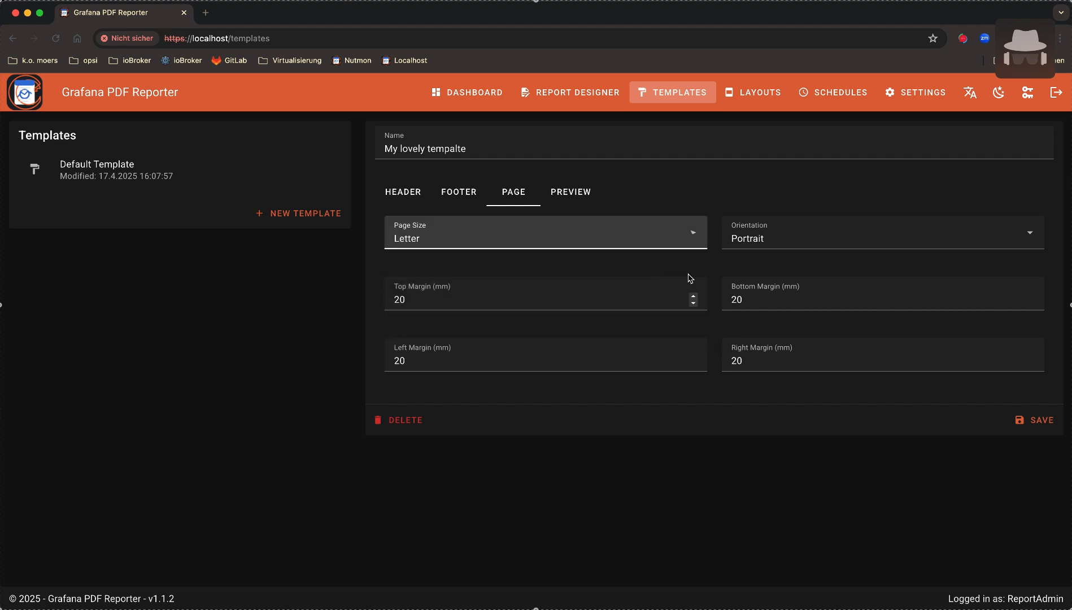
{"action": "left_click", "coordinate": [754, 242]}
{"action": "left_click", "coordinate": [750, 297]}
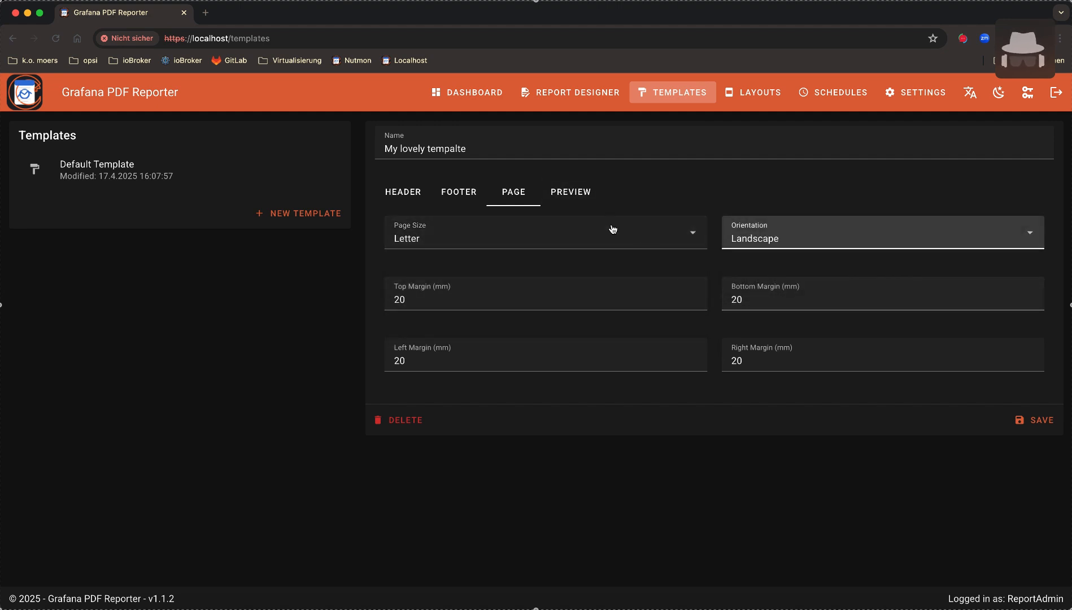
{"action": "left_click", "coordinate": [575, 197]}
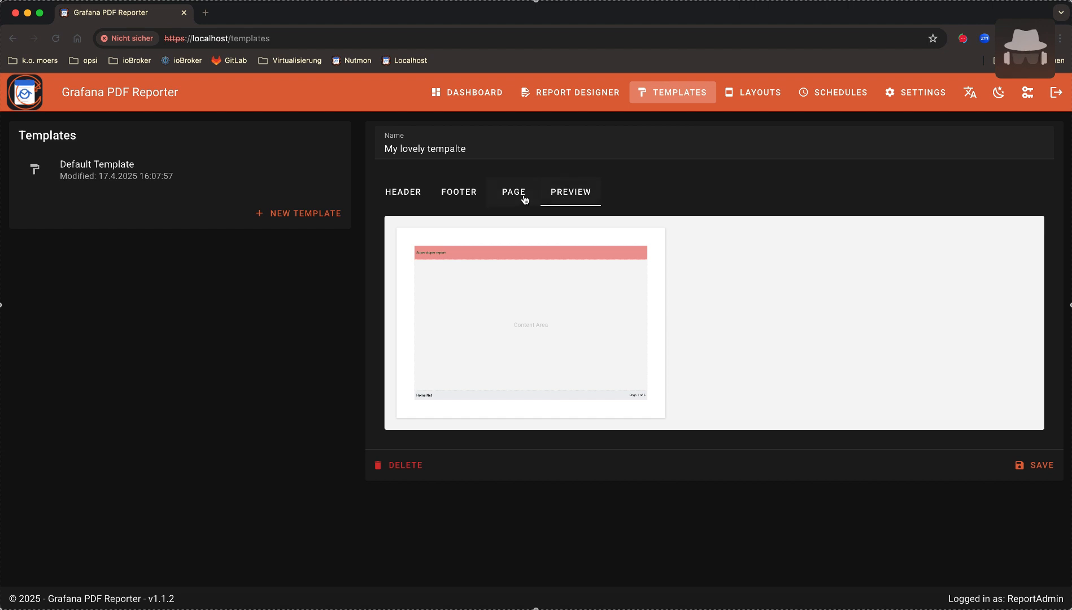
Save the template, then correct its name to 'My lovely template' and save again
{"action": "left_click", "coordinate": [418, 195]}
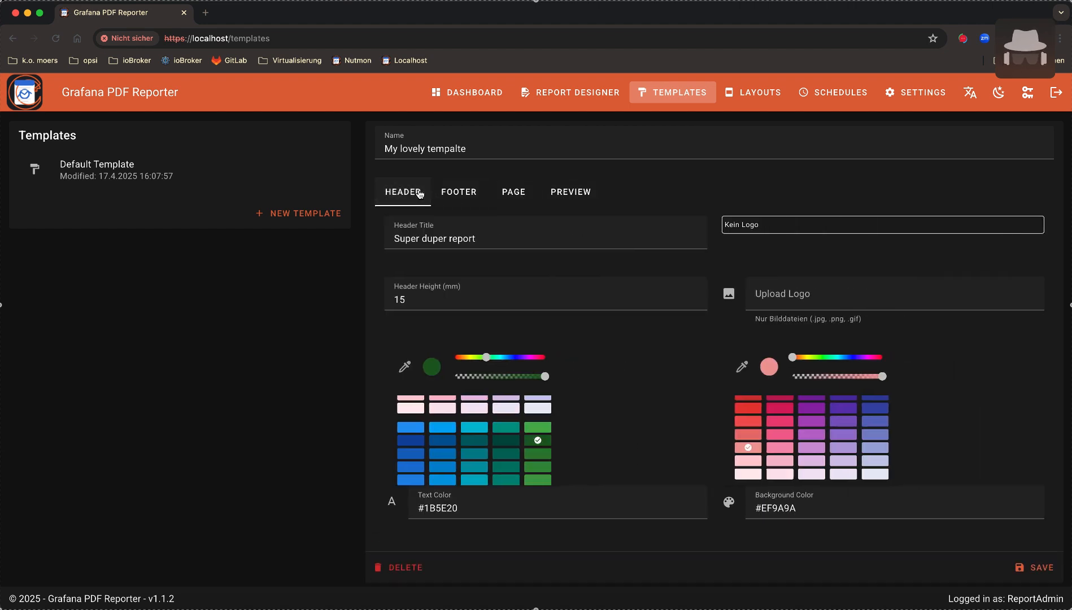
{"action": "left_click", "coordinate": [1035, 555]}
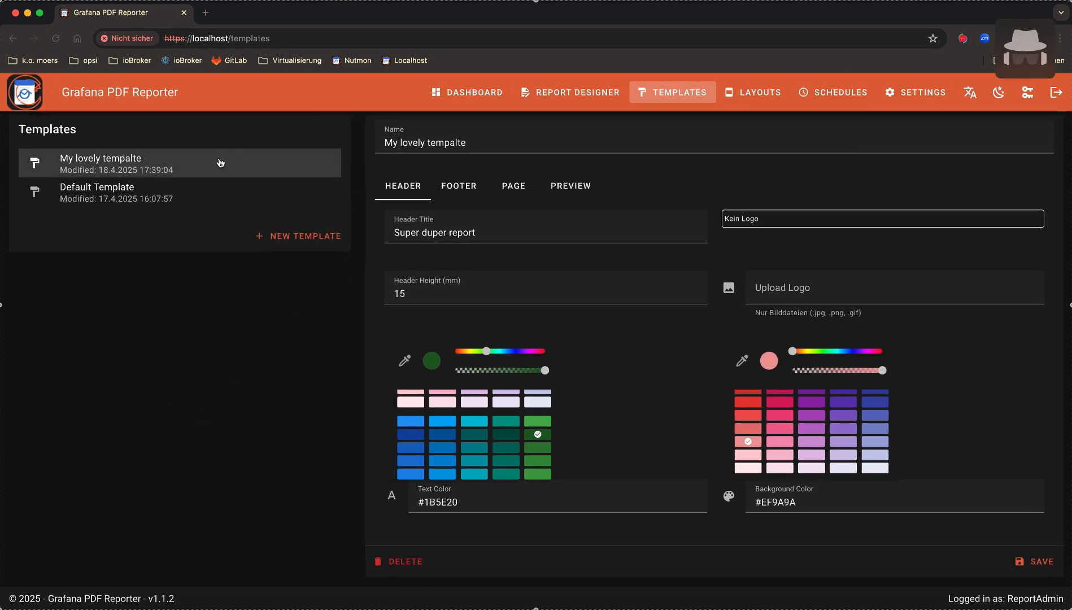
{"action": "left_click", "coordinate": [524, 142]}
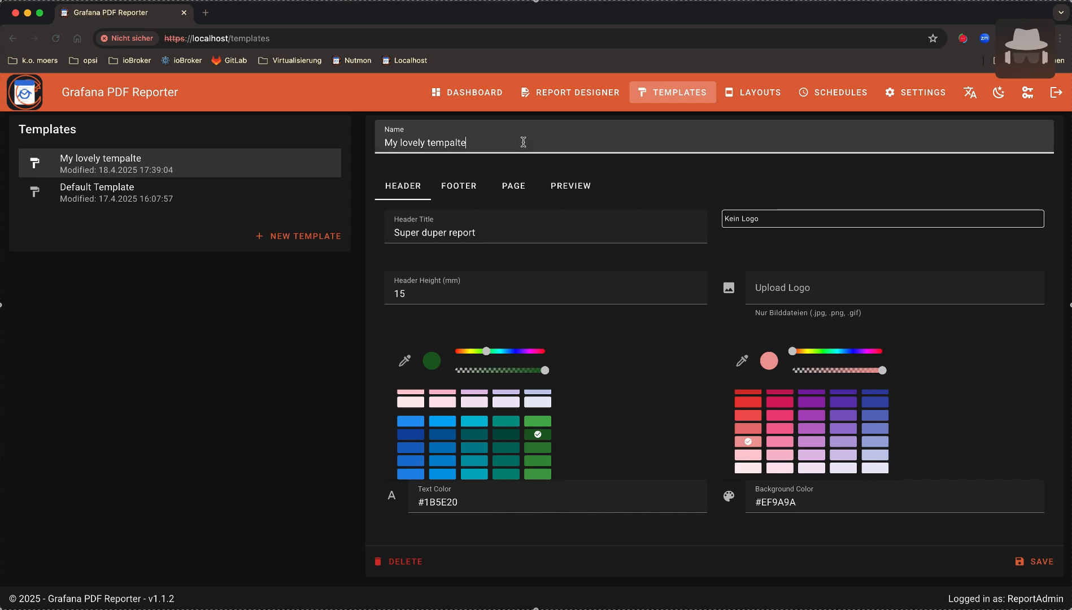
{"action": "key", "text": "BackSpace"}
{"action": "key", "text": "BackSpace"}
{"action": "key", "text": "BackSpace"}
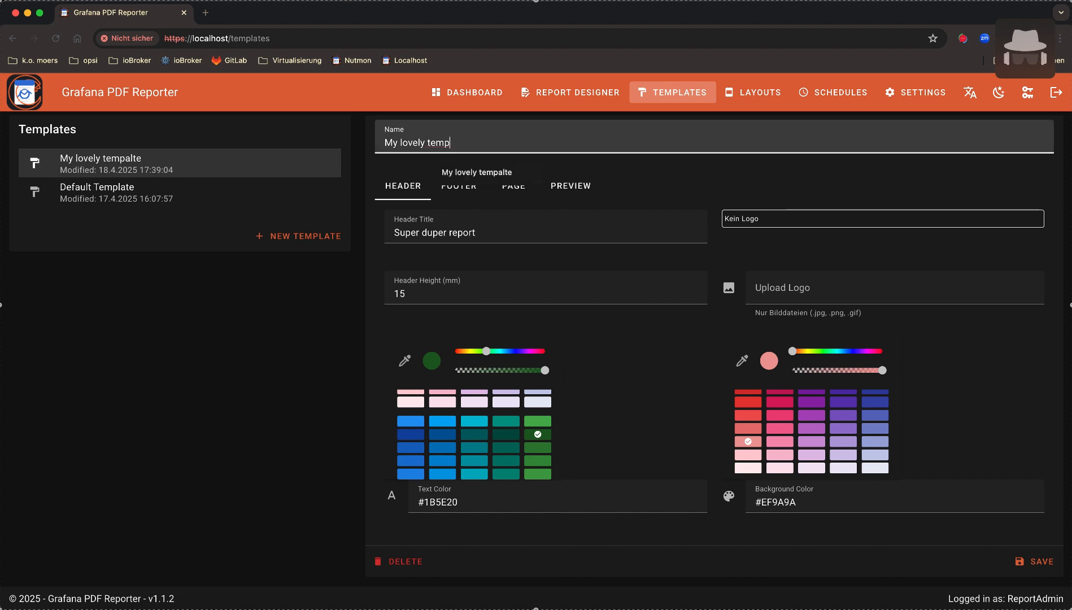
{"action": "type", "text": "late"}
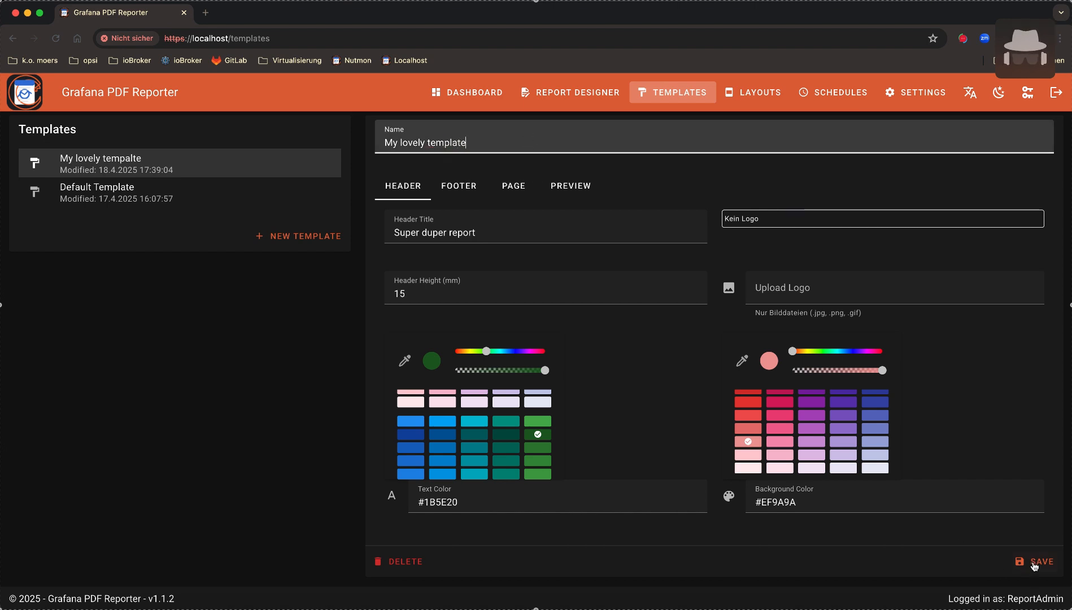
{"action": "left_click", "coordinate": [1034, 566]}
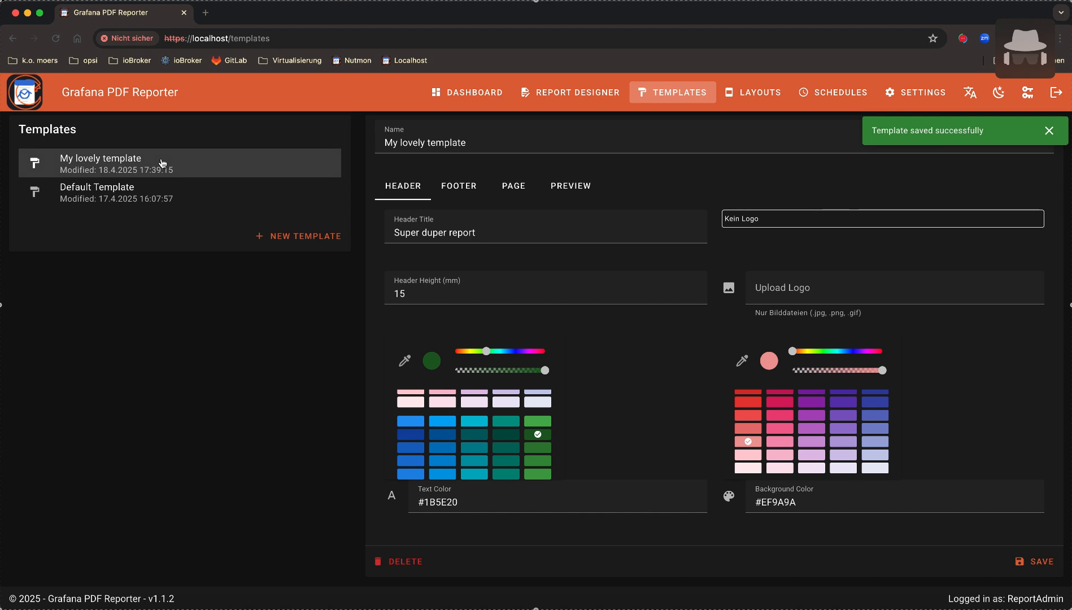
Preview My lovely template, compare it with Default Template's preview, and return to it
{"action": "left_click", "coordinate": [579, 191]}
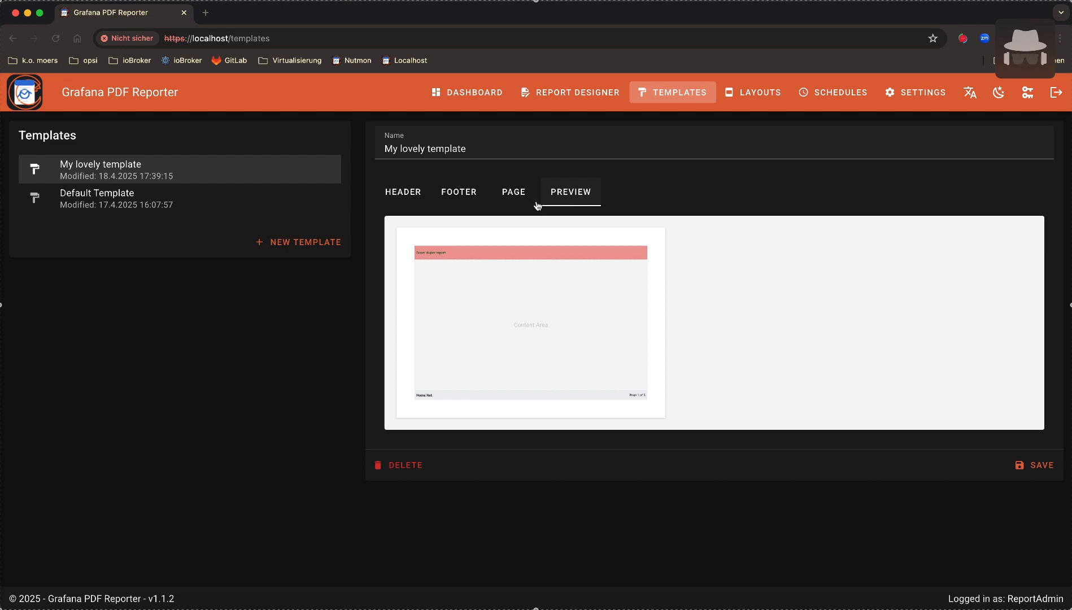
{"action": "left_click", "coordinate": [215, 204]}
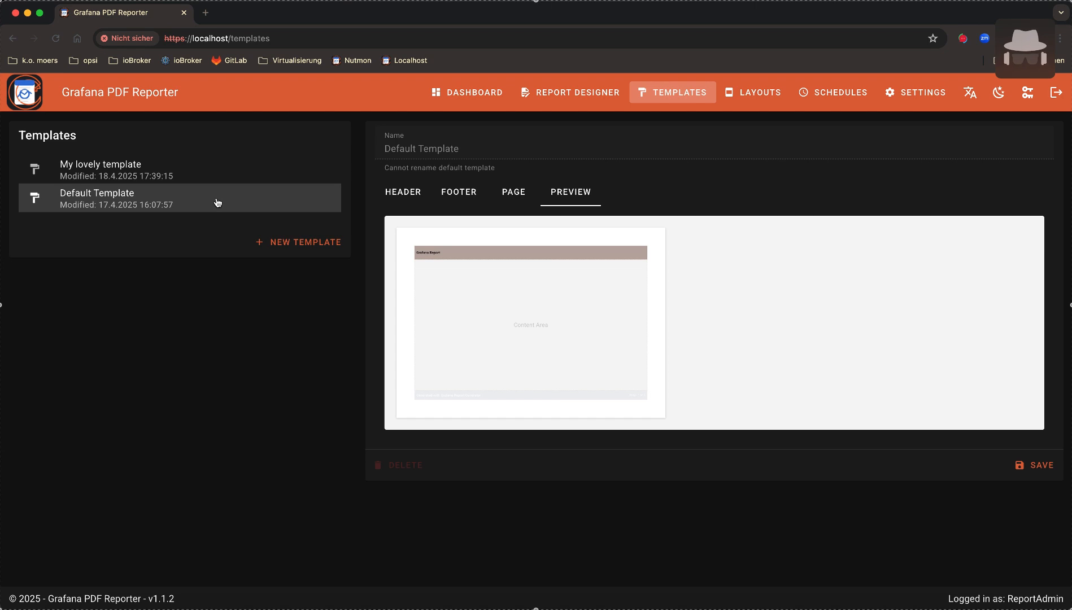
{"action": "left_click", "coordinate": [215, 177]}
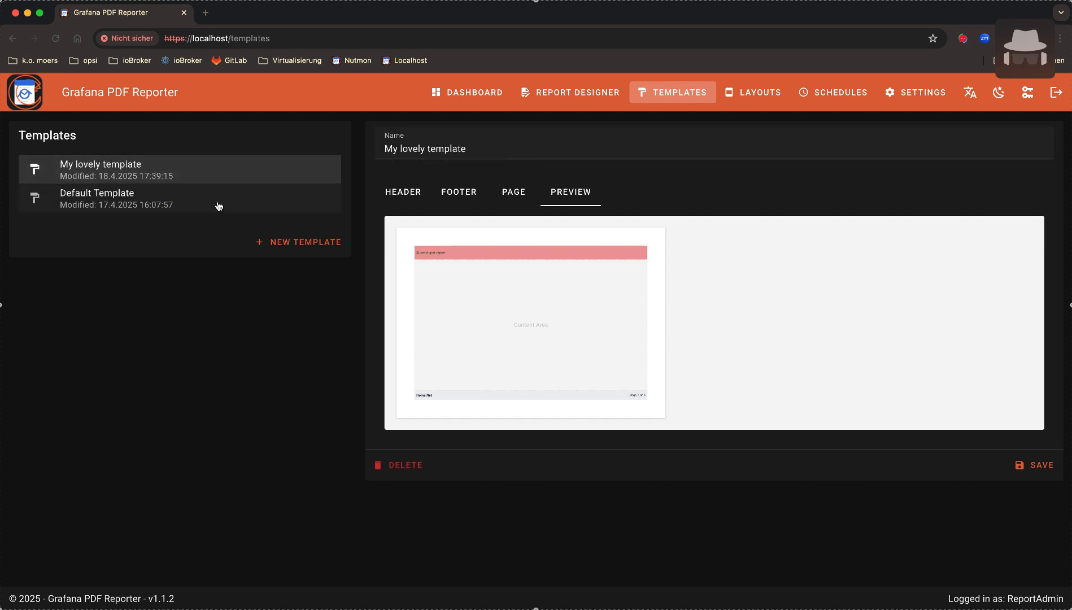
{"action": "left_click", "coordinate": [219, 206]}
{"action": "left_click", "coordinate": [224, 177]}
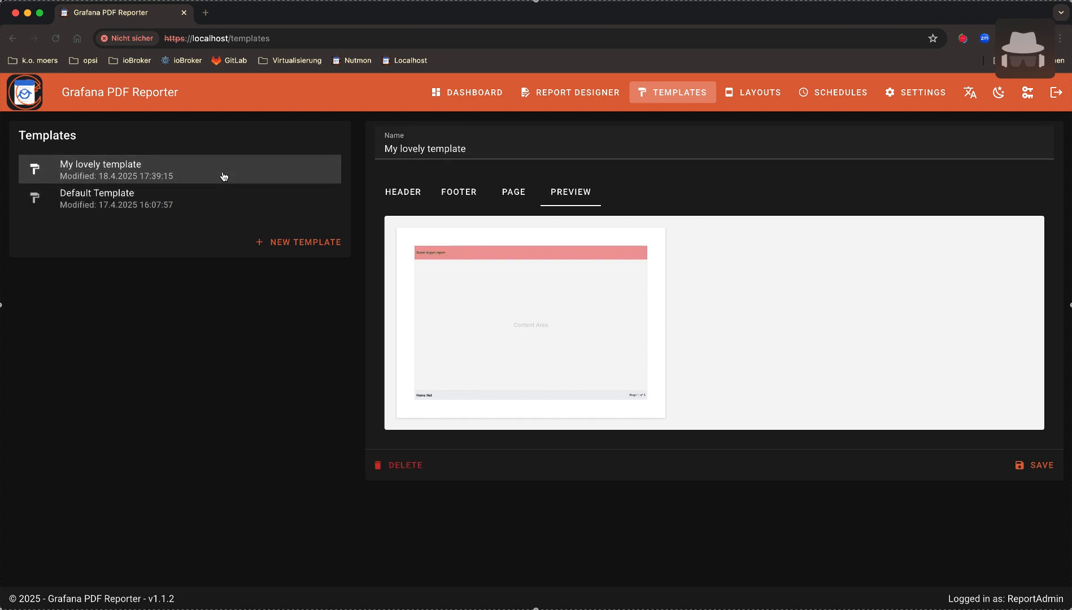
Change the header height to 30 mm and preview the taller header
{"action": "left_click", "coordinate": [412, 195]}
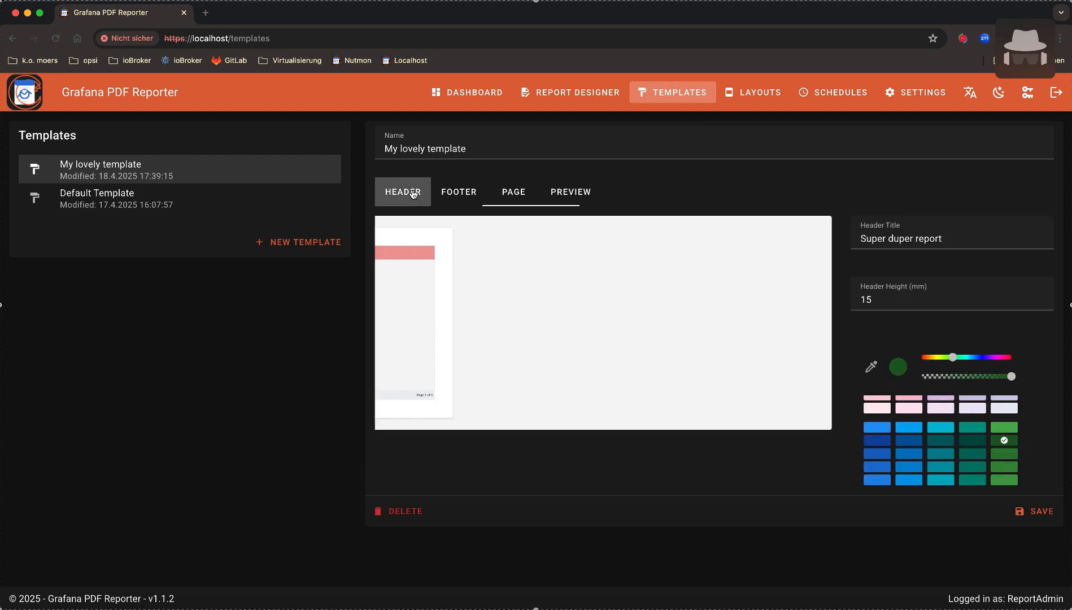
{"action": "left_click", "coordinate": [433, 303]}
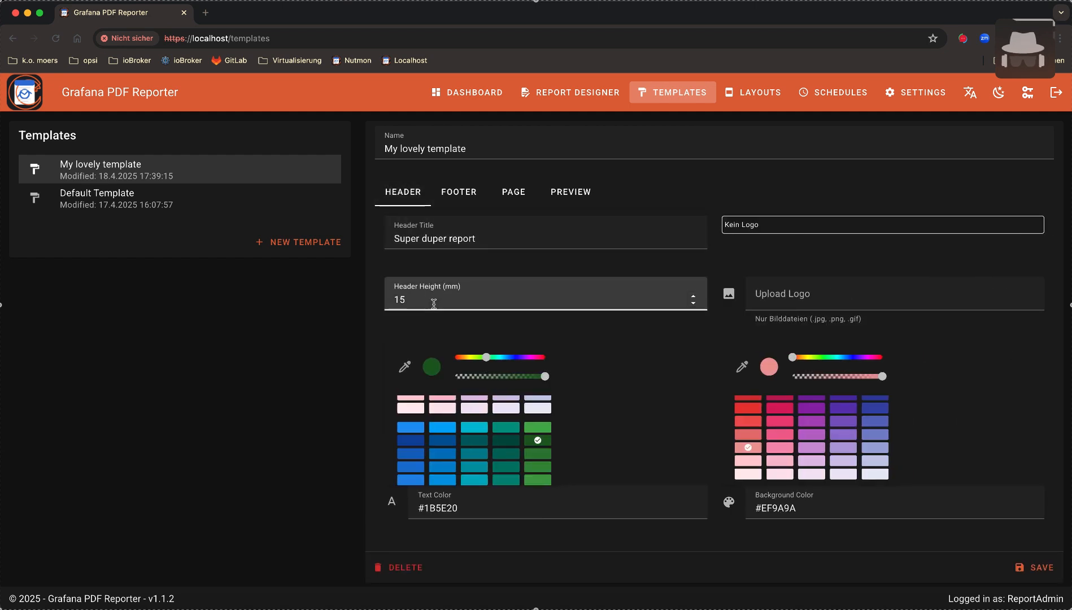
{"action": "key", "text": "BackSpace"}
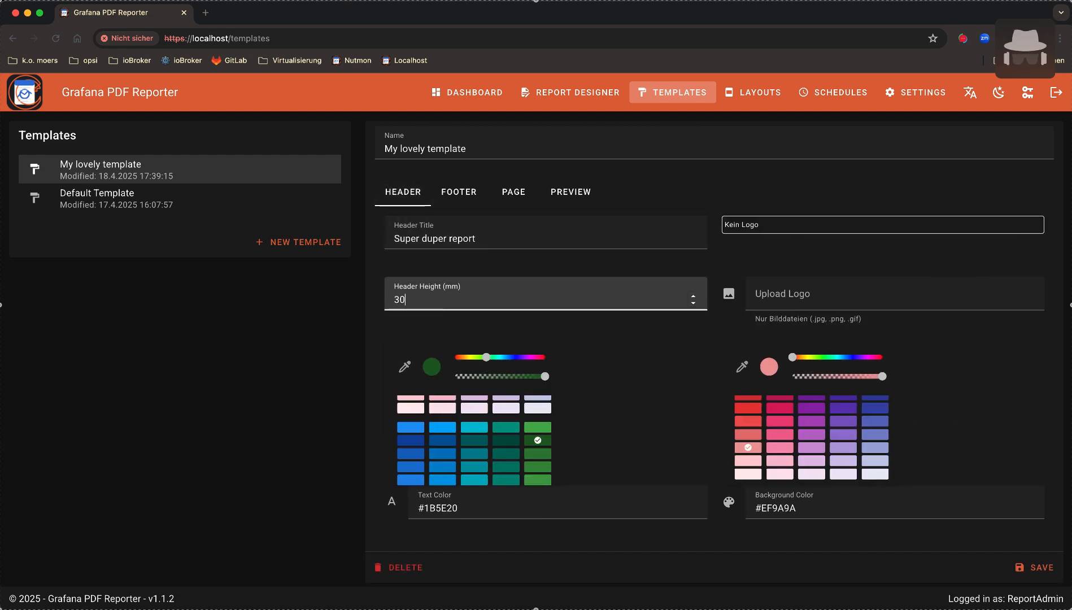
{"action": "left_click", "coordinate": [576, 192]}
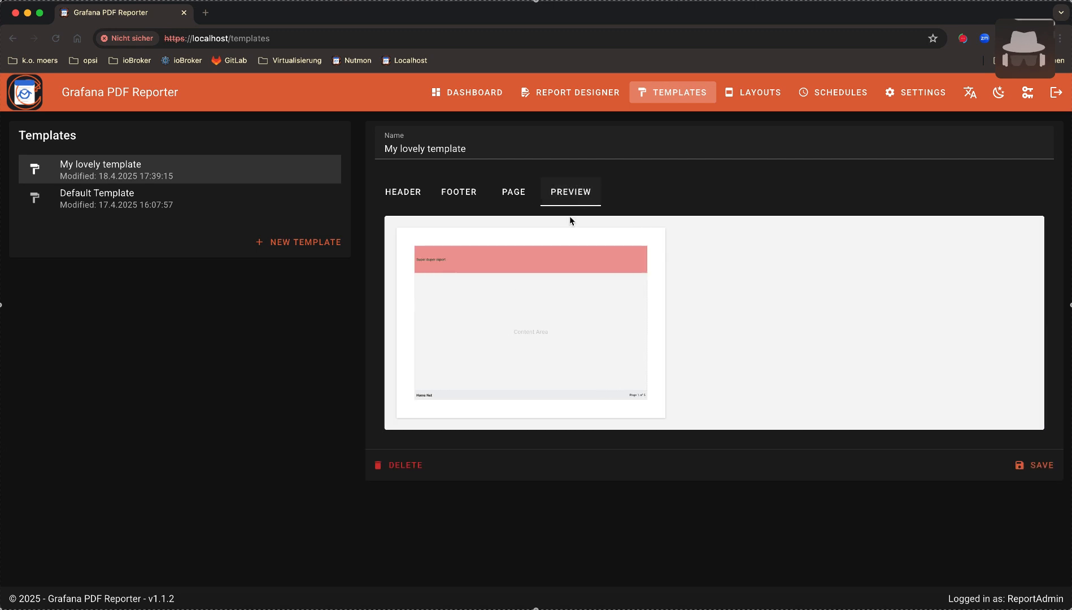
Reselect My lovely template to discard the 30 mm change, keeping 15 mm, then go to Layouts
{"action": "left_click", "coordinate": [233, 202]}
{"action": "left_click", "coordinate": [254, 179]}
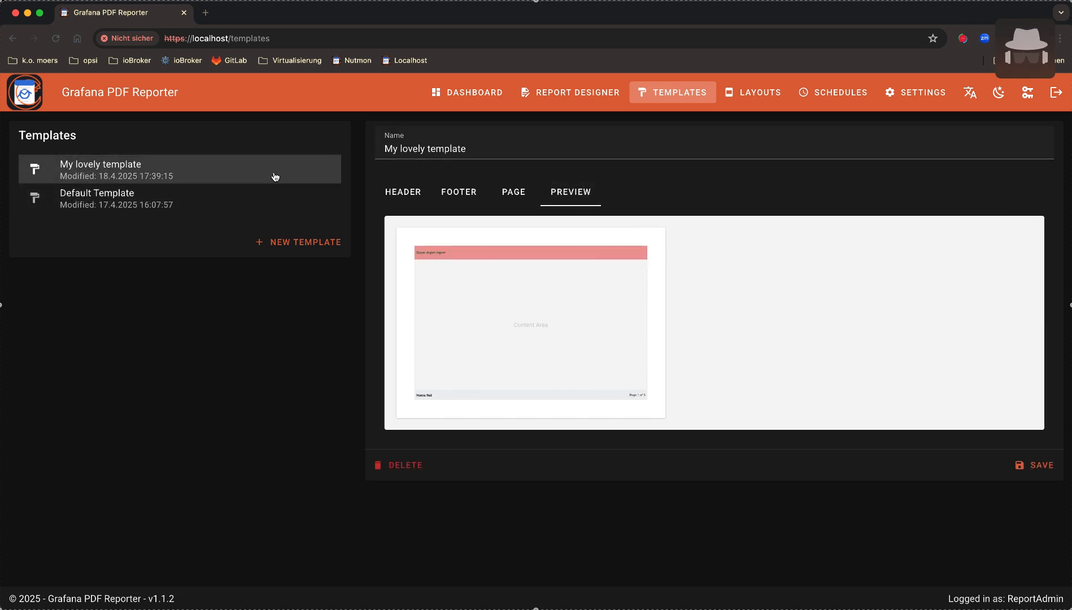
{"action": "left_click", "coordinate": [402, 193]}
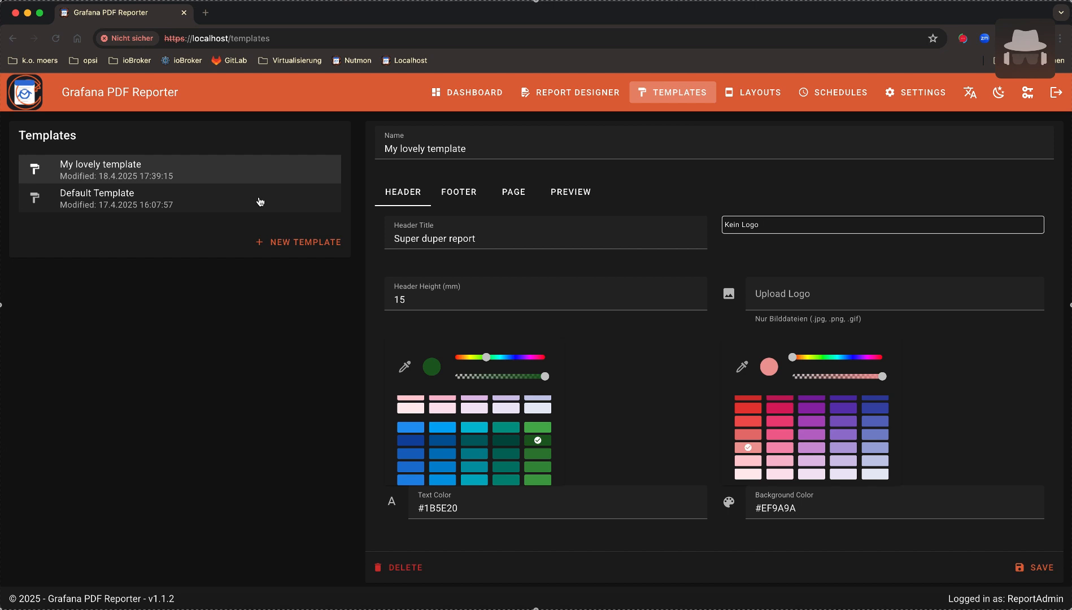
{"action": "left_click", "coordinate": [745, 94]}
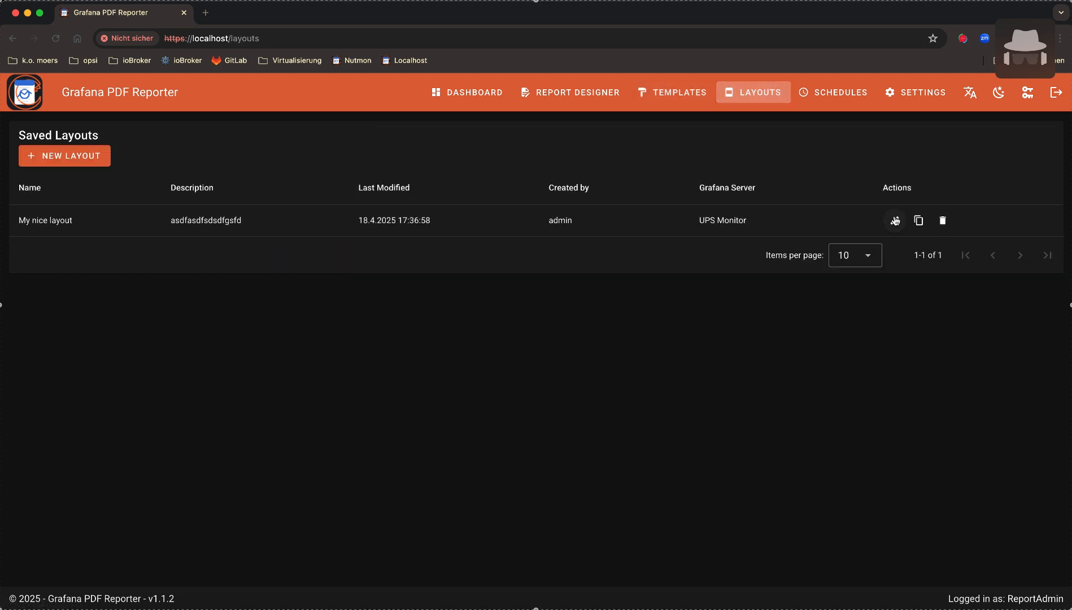
Edit My nice layout, apply My lovely template, and save it as My nice layout
{"action": "left_click", "coordinate": [895, 220]}
{"action": "left_click", "coordinate": [447, 200]}
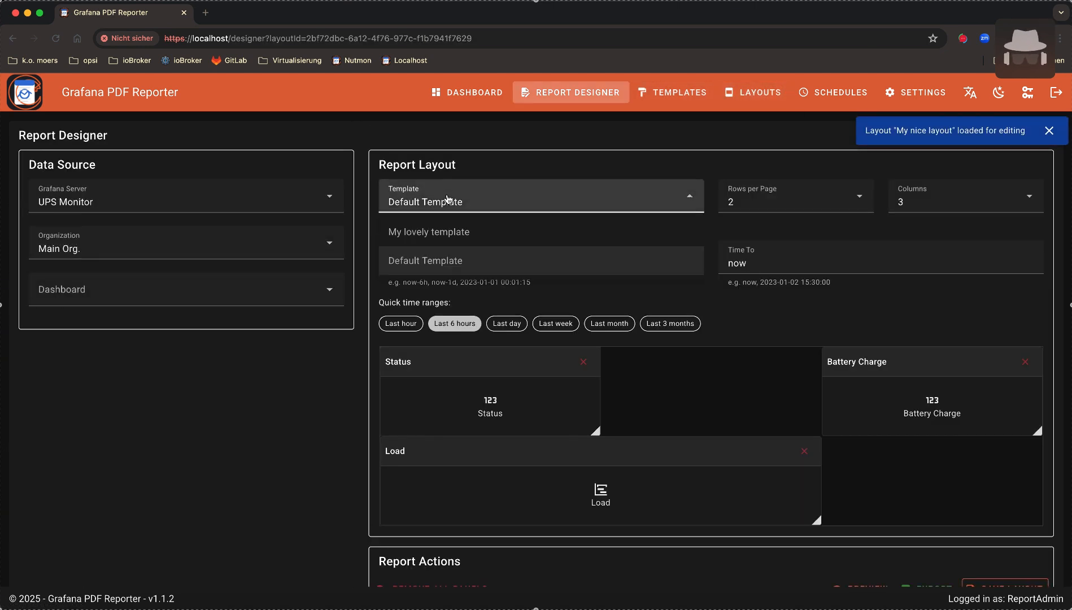
{"action": "left_click", "coordinate": [431, 233]}
{"action": "scroll", "coordinate": [706, 300], "scroll_direction": "down", "scroll_amount": 3}
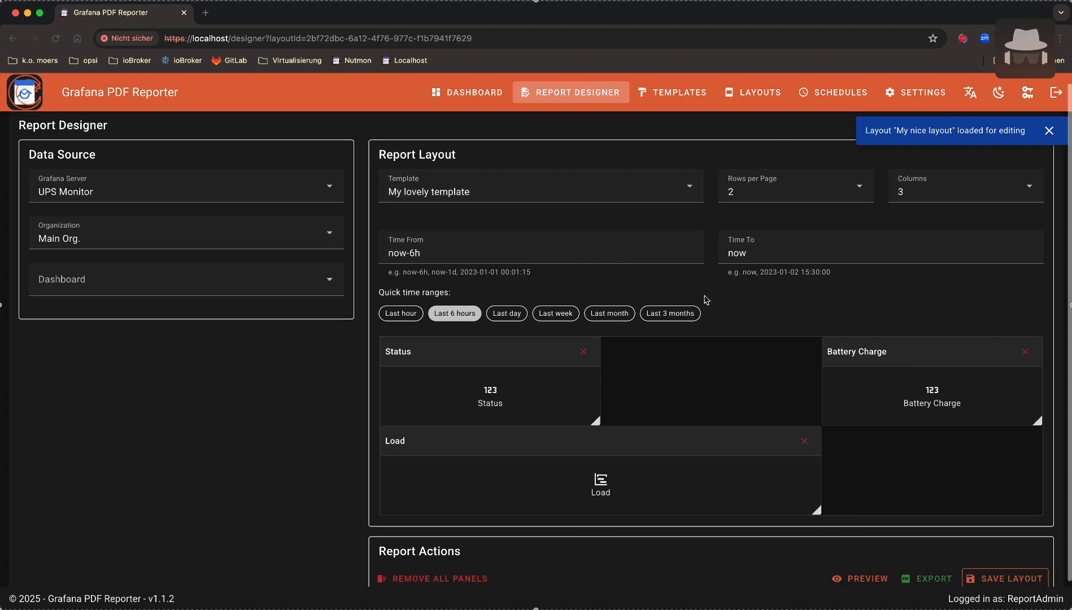
{"action": "left_click", "coordinate": [1014, 553]}
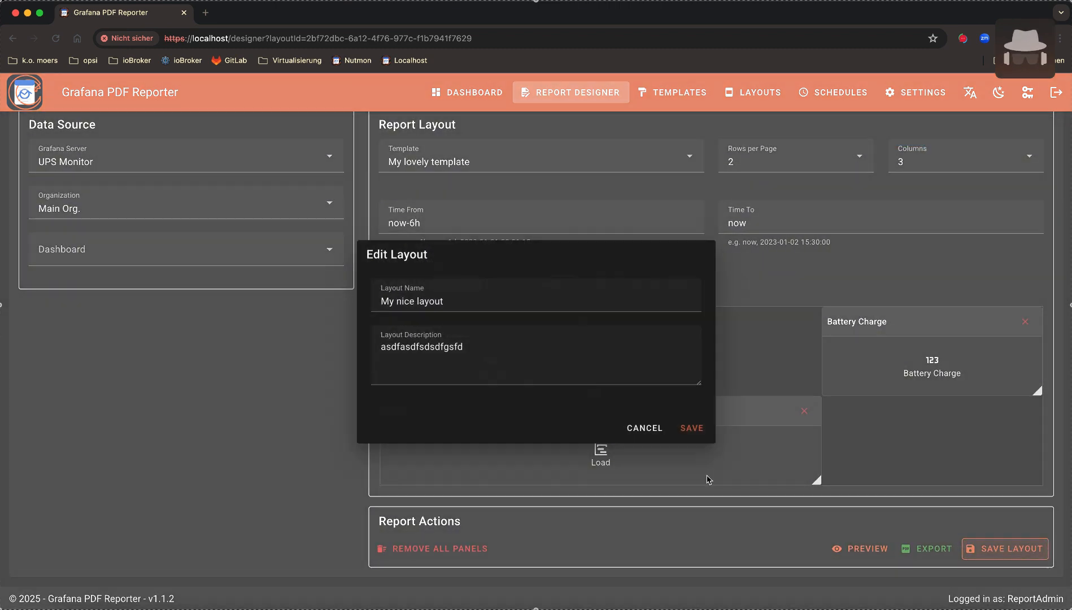
{"action": "left_click", "coordinate": [693, 430]}
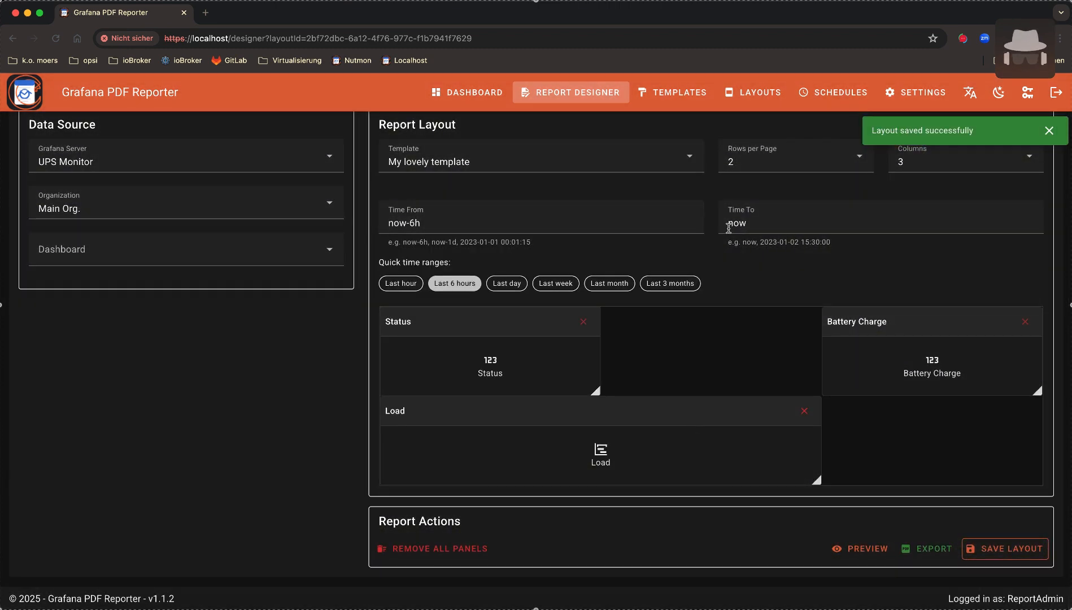
Switch the report to Default Template, reload My nice layout, then begin a new layout
{"action": "left_click", "coordinate": [481, 156]}
{"action": "left_click", "coordinate": [448, 222]}
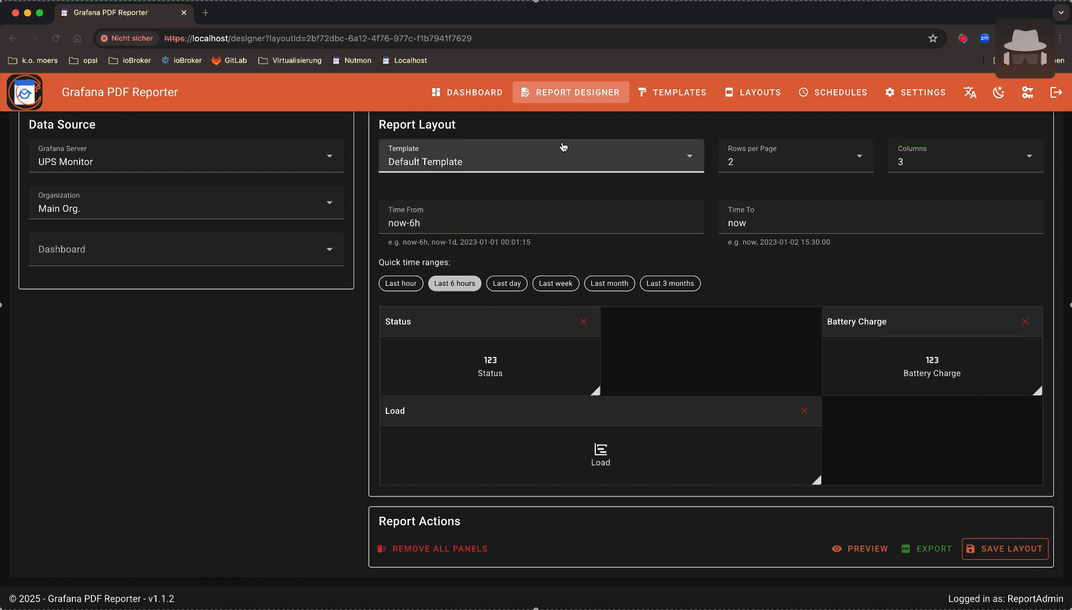
{"action": "left_click", "coordinate": [751, 93]}
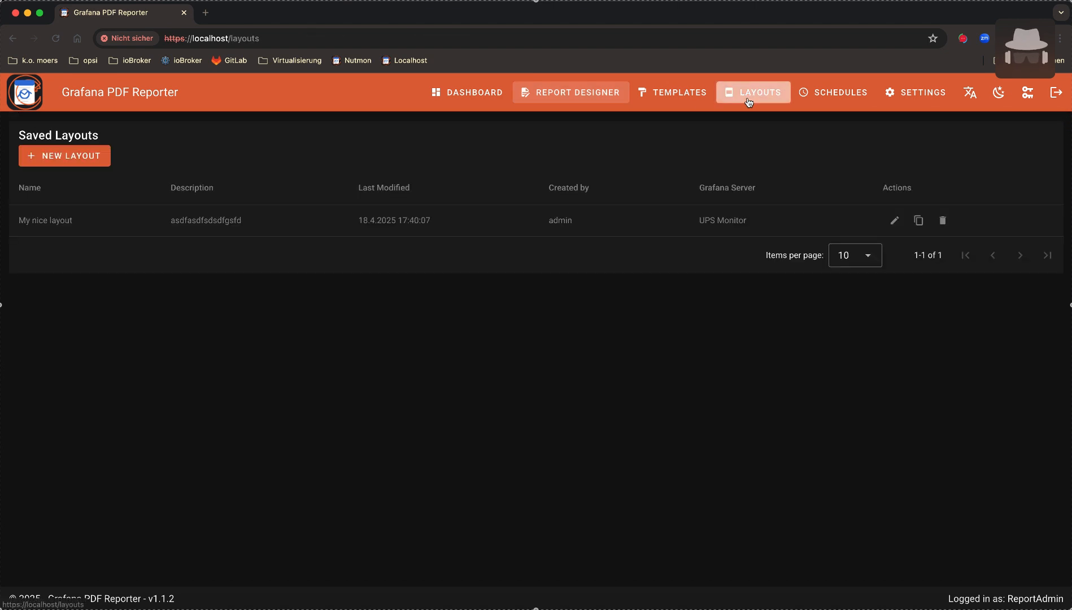
{"action": "left_click", "coordinate": [895, 221]}
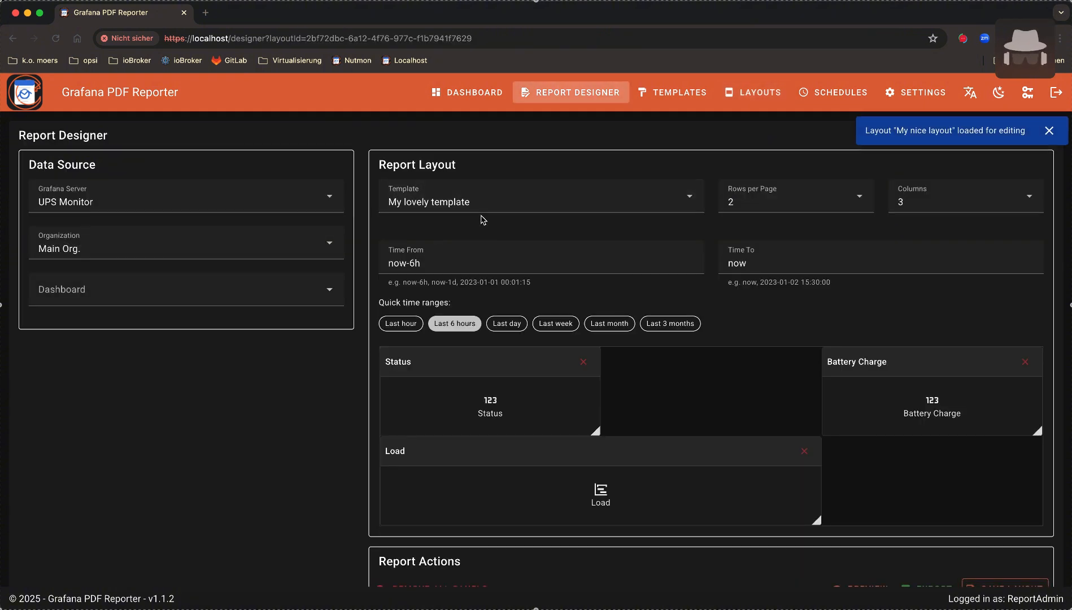
{"action": "left_click", "coordinate": [1050, 132]}
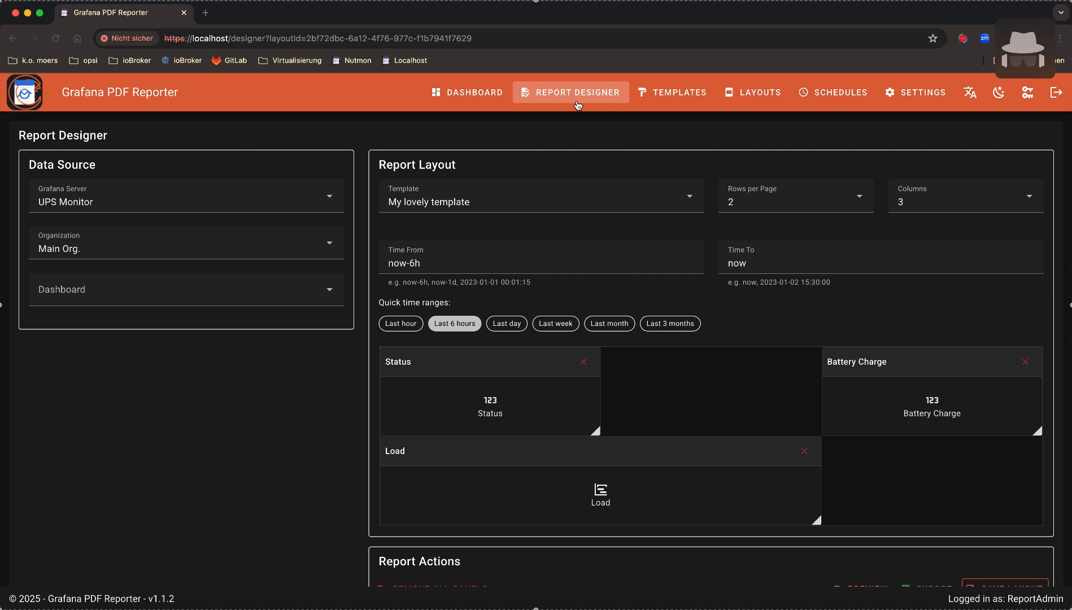
{"action": "left_click", "coordinate": [675, 92]}
{"action": "left_click", "coordinate": [757, 93]}
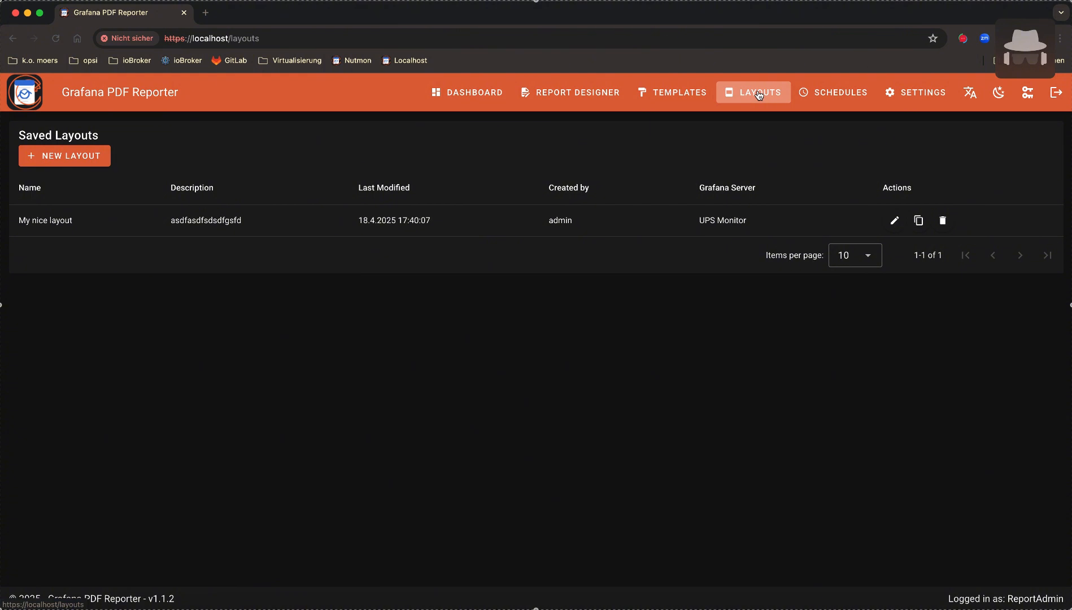
{"action": "left_click", "coordinate": [77, 165]}
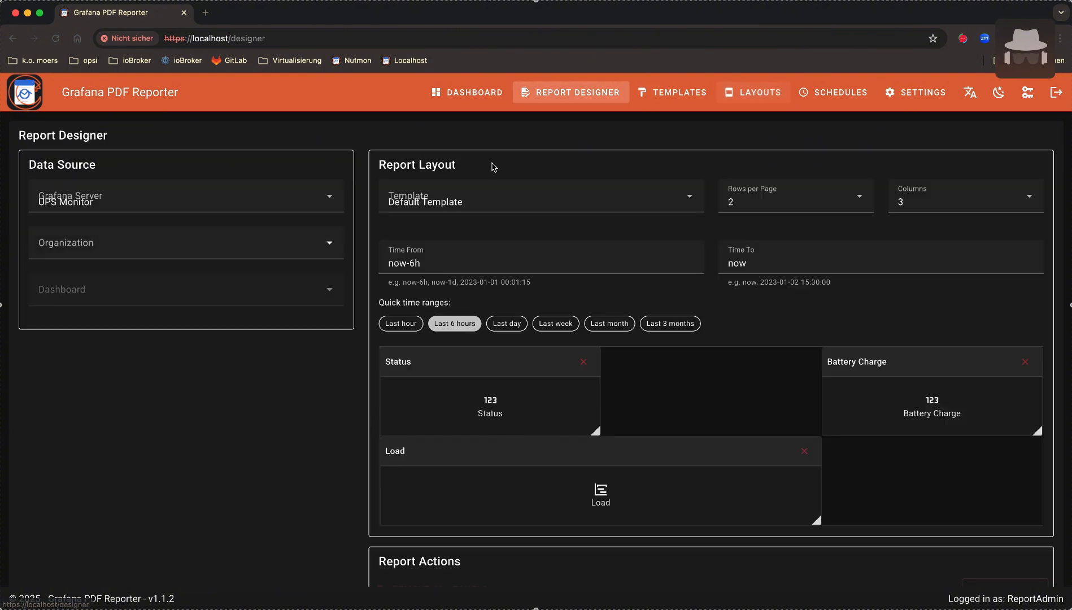
Select the Wazuh server with Main Org. and dismiss the 404 error
{"action": "left_click", "coordinate": [235, 205]}
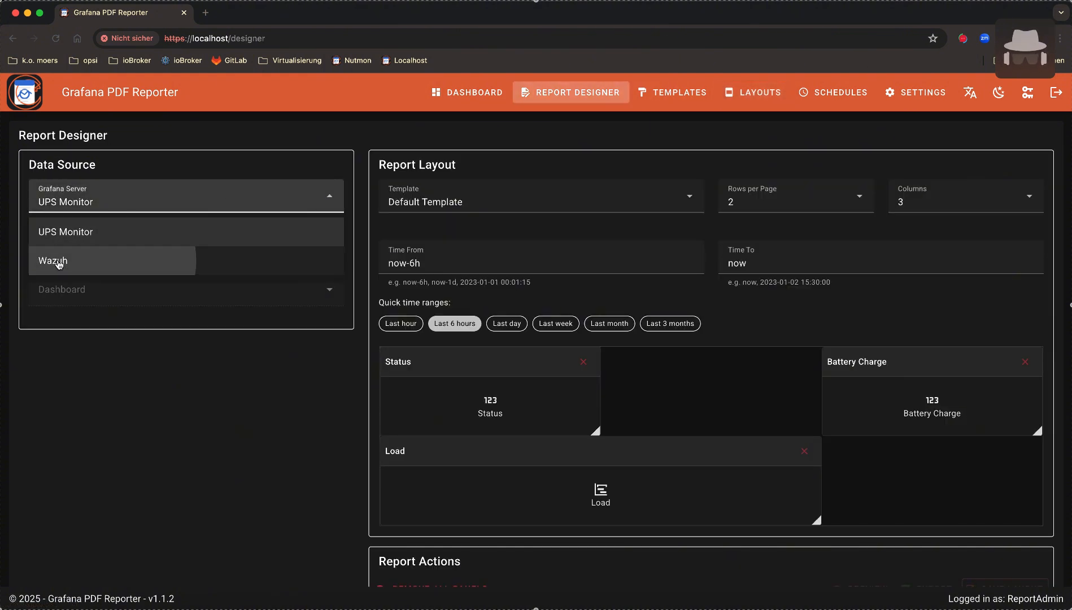
{"action": "left_click", "coordinate": [52, 259]}
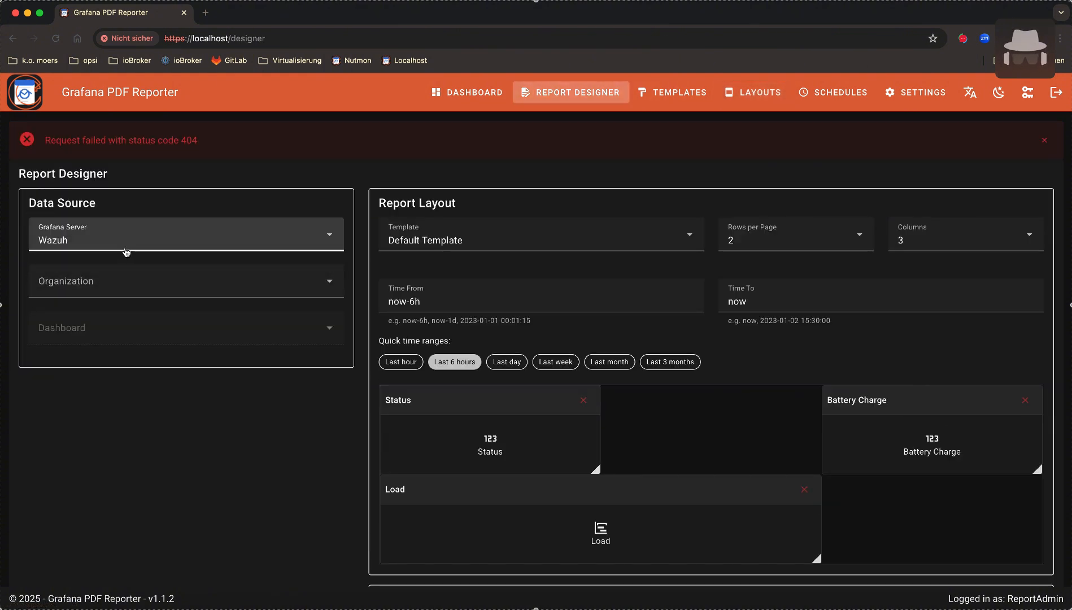
{"action": "left_click", "coordinate": [128, 280]}
{"action": "left_click", "coordinate": [69, 319]}
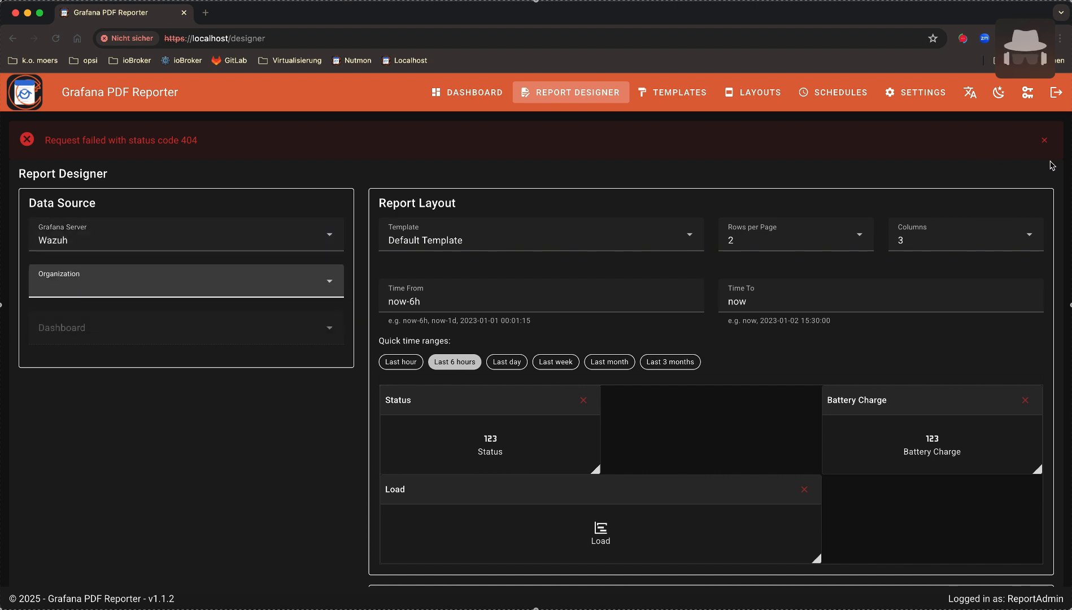
{"action": "left_click", "coordinate": [1044, 141]}
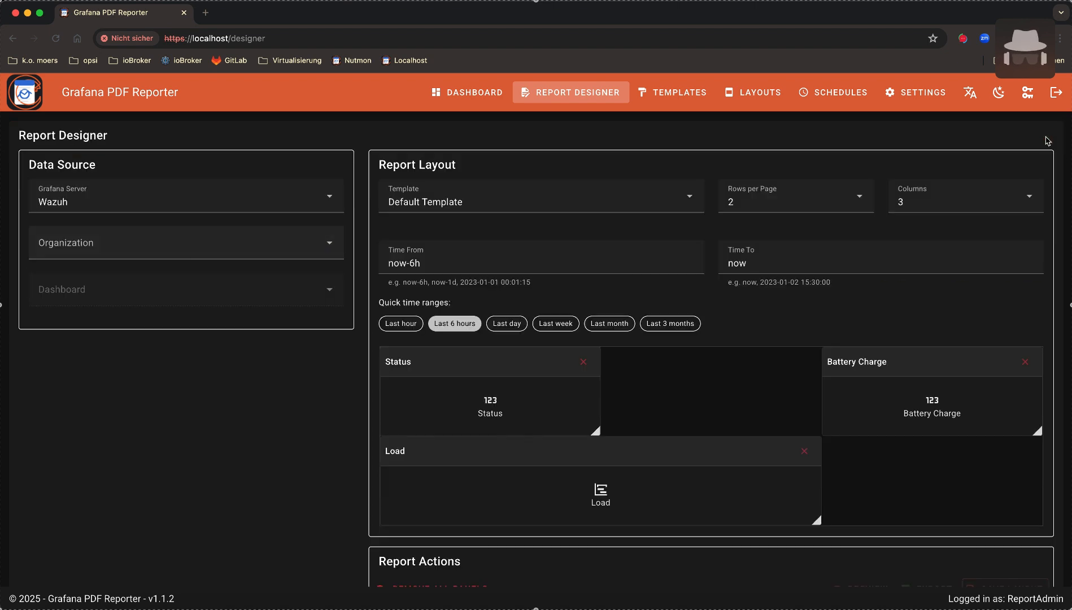
Save the application settings, apply them to the running services, and return to Report Designer
{"action": "left_click", "coordinate": [923, 97]}
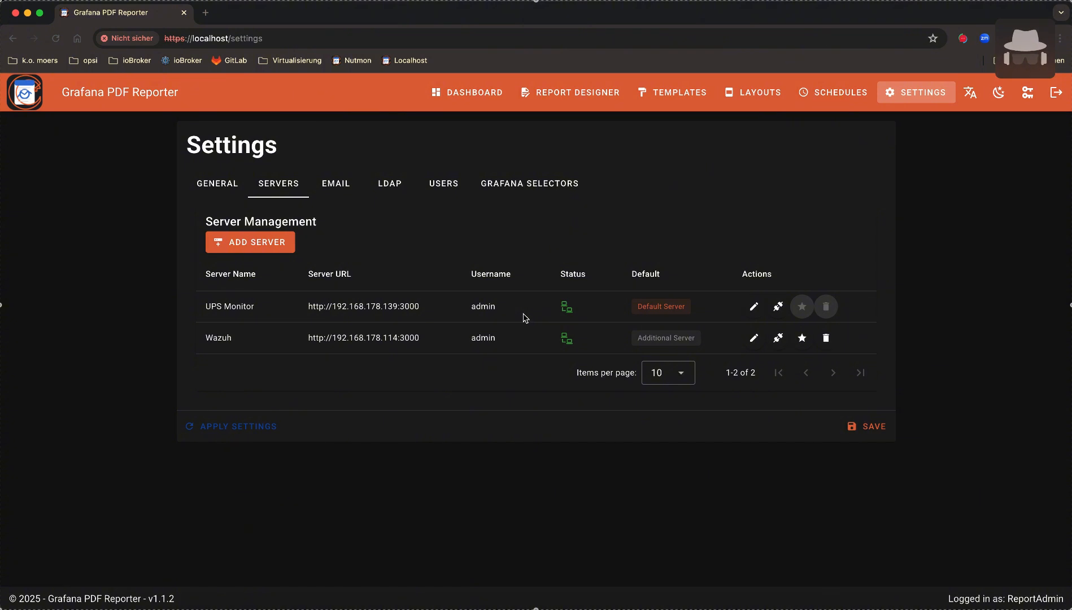
{"action": "left_click", "coordinate": [872, 427]}
{"action": "left_click", "coordinate": [236, 472]}
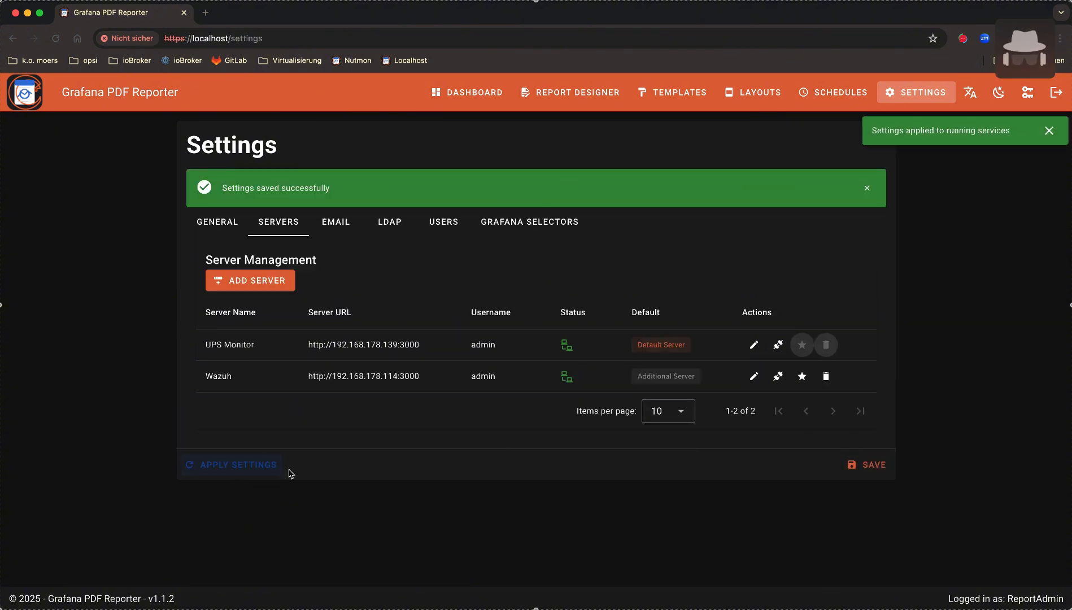
{"action": "left_click", "coordinate": [1049, 131]}
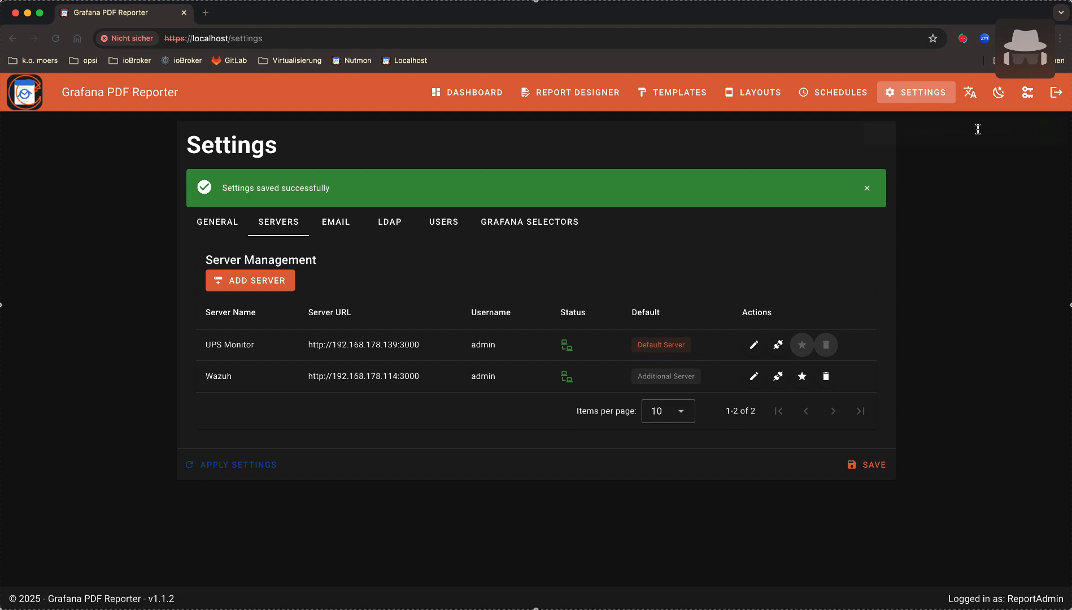
{"action": "left_click", "coordinate": [613, 100]}
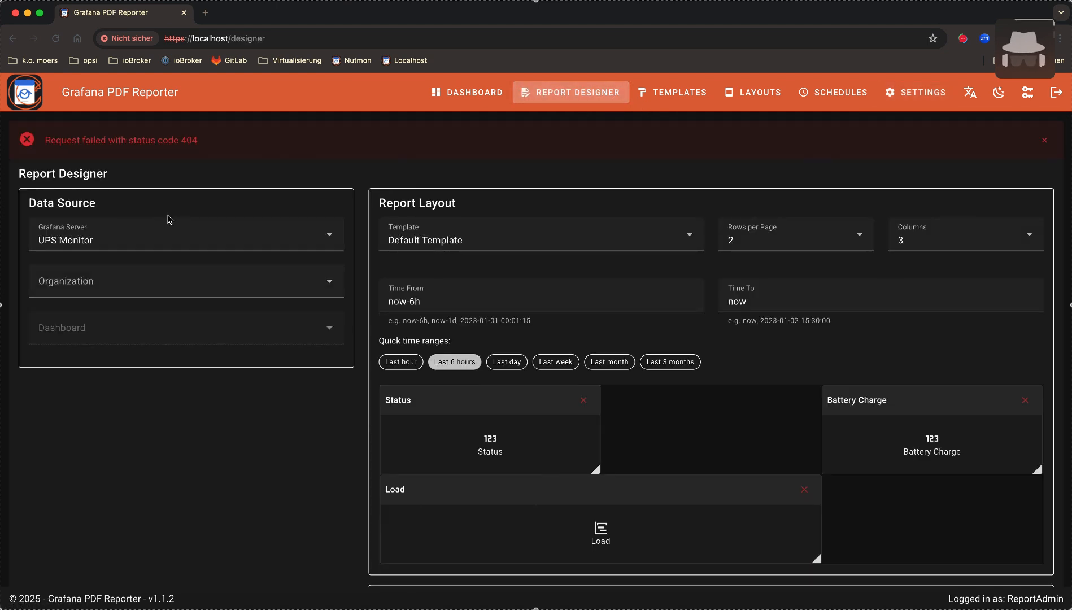
Select the Wazuh server with the HomeNet organization and dismiss the 404 error
{"action": "left_click", "coordinate": [147, 240]}
{"action": "left_click", "coordinate": [105, 297]}
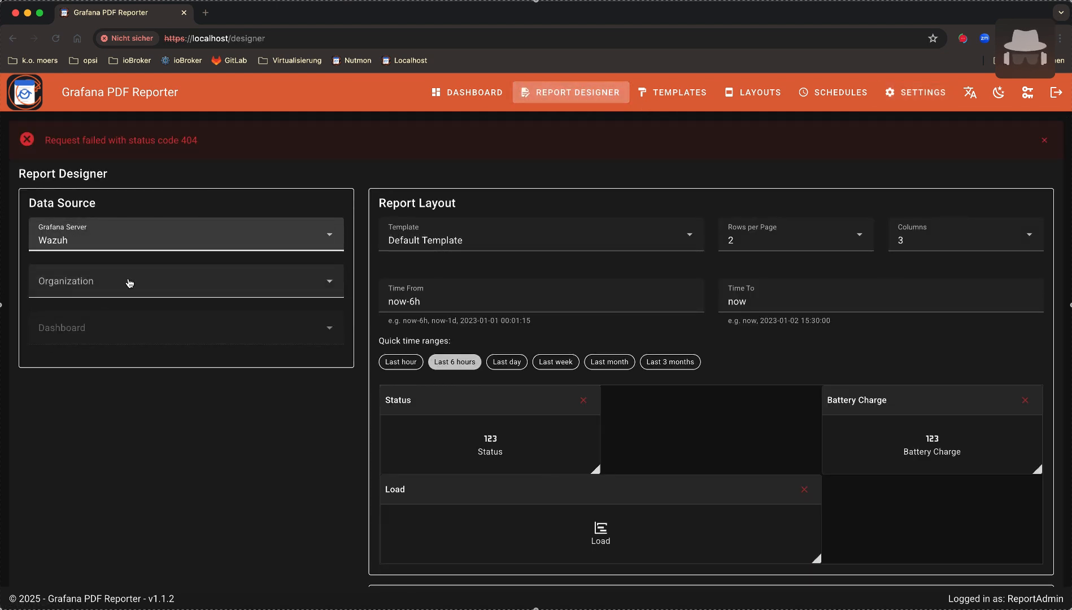
{"action": "left_click", "coordinate": [129, 283]}
{"action": "left_click", "coordinate": [85, 321]}
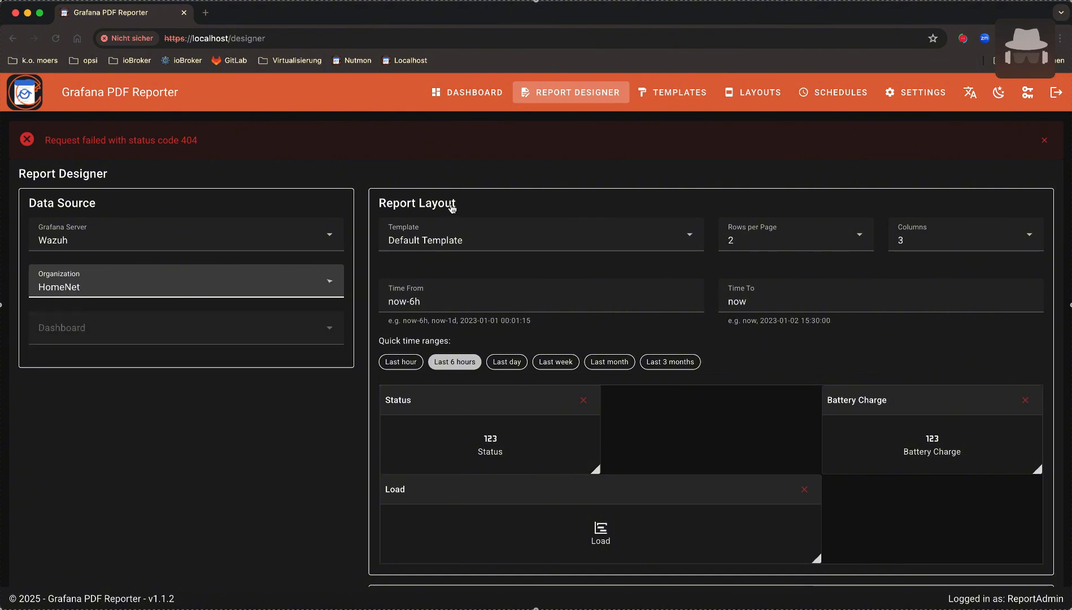
{"action": "left_click", "coordinate": [1045, 141]}
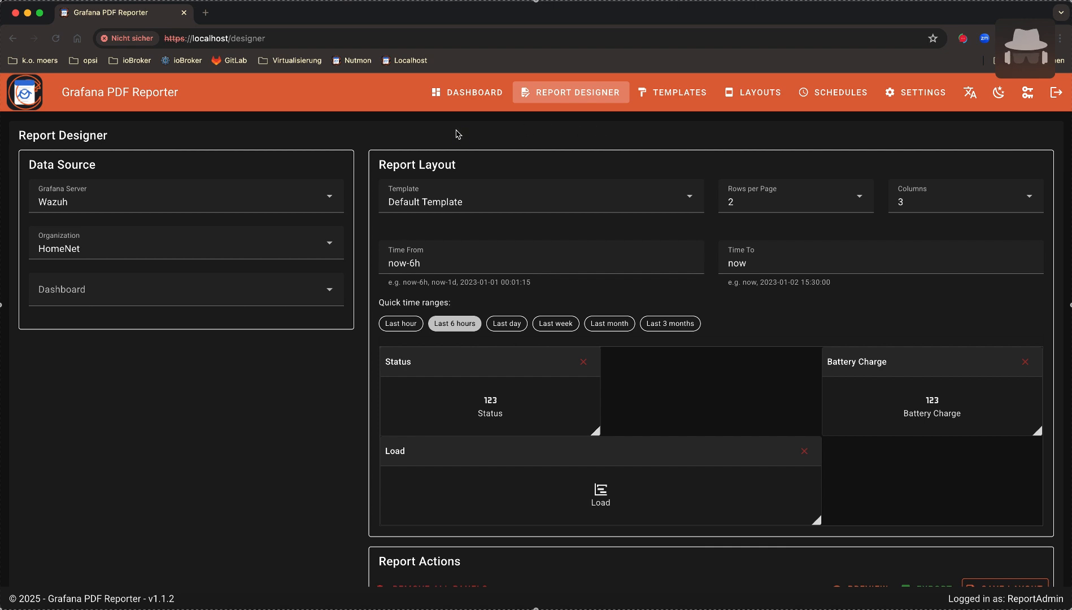
Reload the page to clear the error and reopen the Report Designer
{"action": "left_click", "coordinate": [682, 96]}
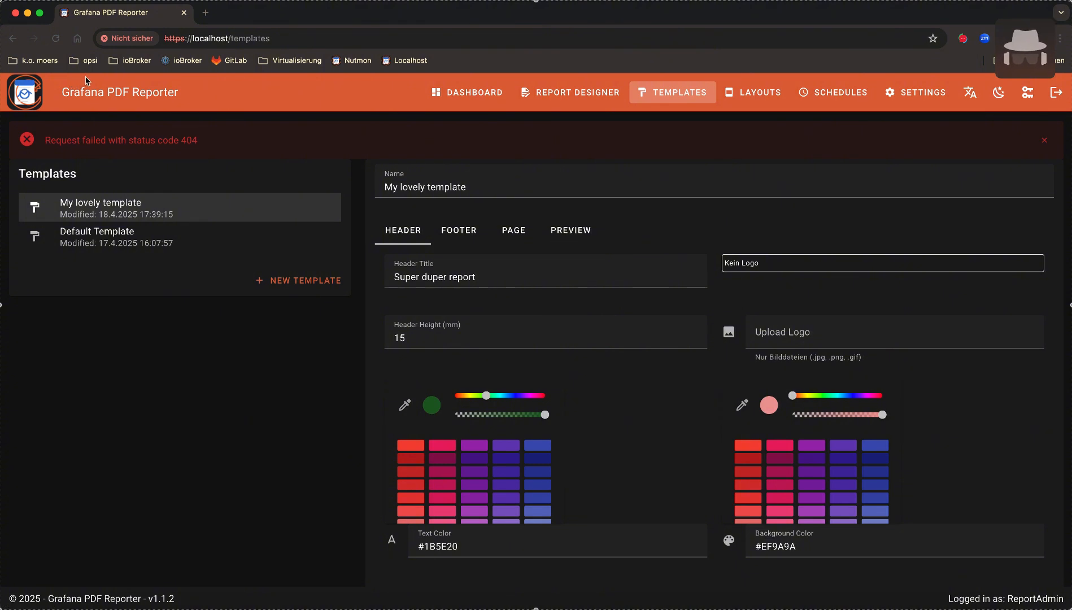
{"action": "left_click", "coordinate": [55, 38]}
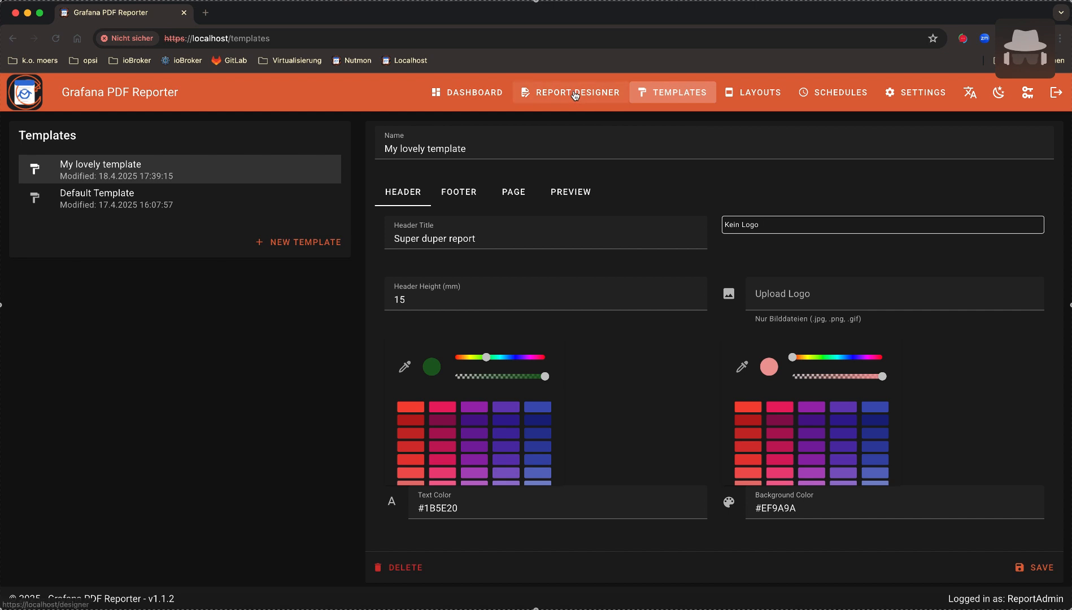
{"action": "left_click", "coordinate": [575, 94]}
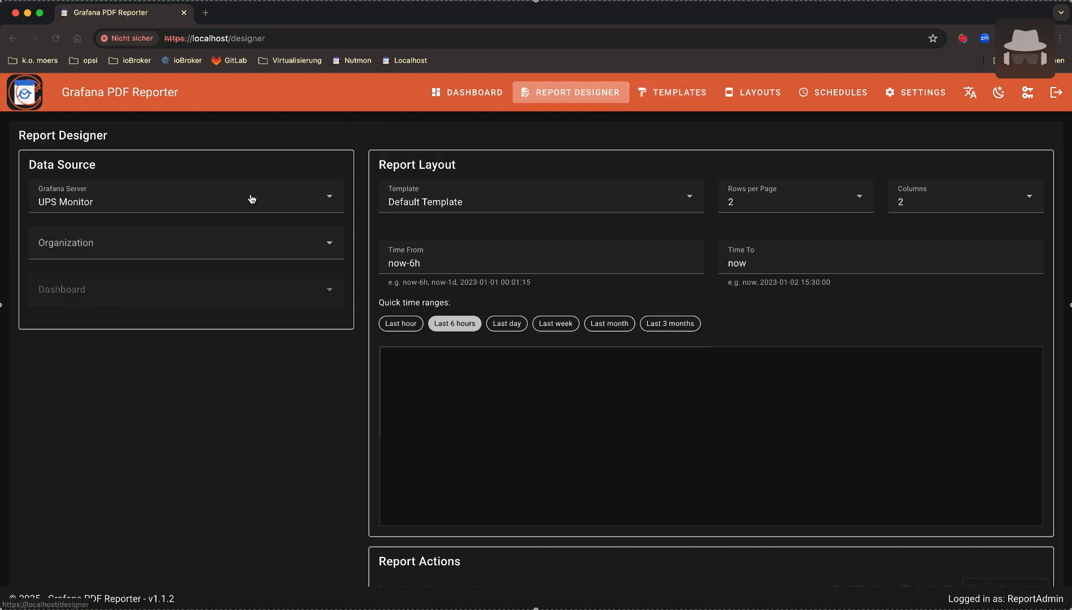
Use the Wazuh server, HomeNet organization and EDR - _SUMMARY dashboard as the source
{"action": "left_click", "coordinate": [170, 206]}
{"action": "left_click", "coordinate": [77, 262]}
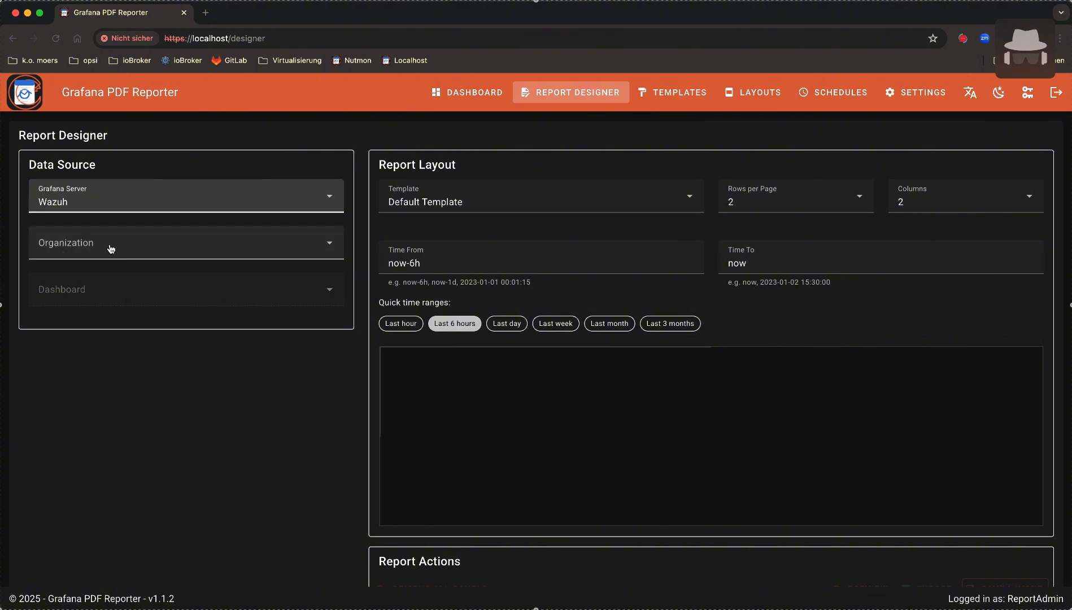
{"action": "left_click", "coordinate": [113, 246]}
{"action": "left_click", "coordinate": [89, 287]}
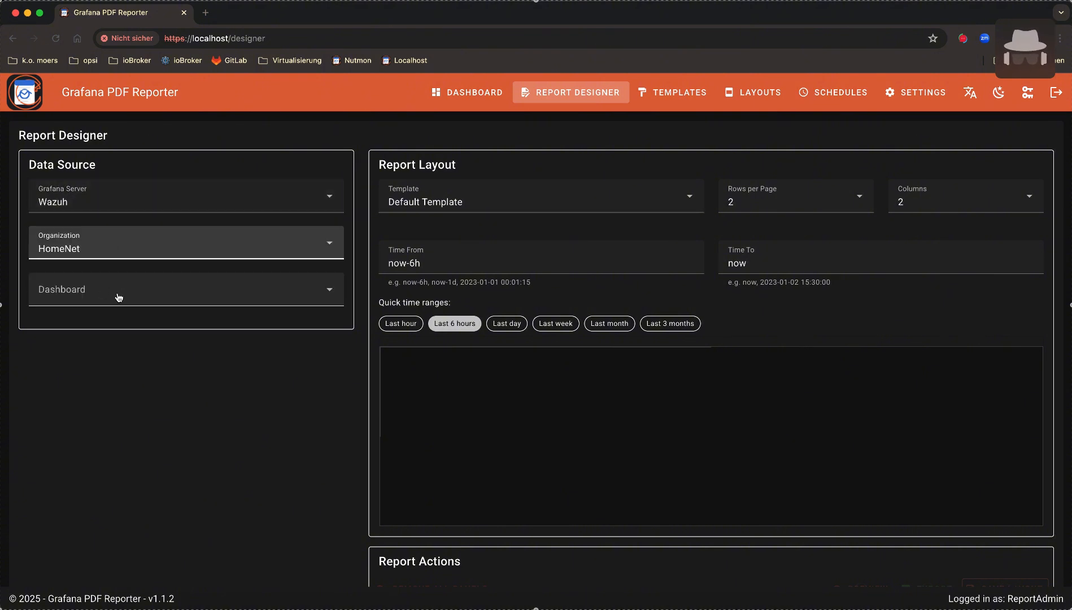
{"action": "left_click", "coordinate": [126, 295]}
{"action": "left_click", "coordinate": [105, 327]}
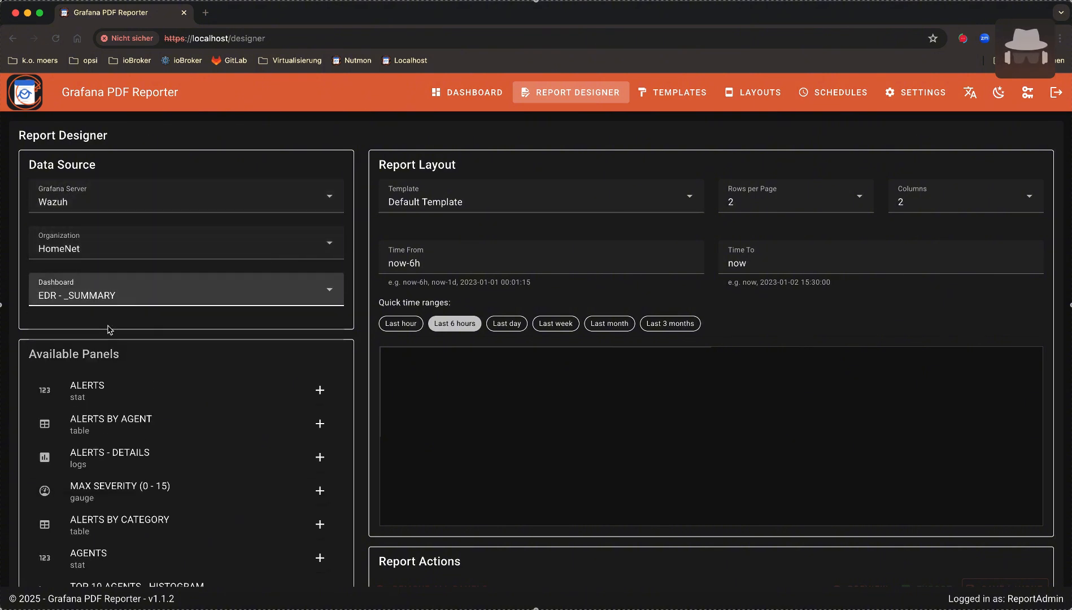
Add ALERTS, ALERTS - DETAILS and TOP 10 AGENTS - HISTOGRAM panels, stretching the histogram across both columns
{"action": "left_click", "coordinate": [151, 392]}
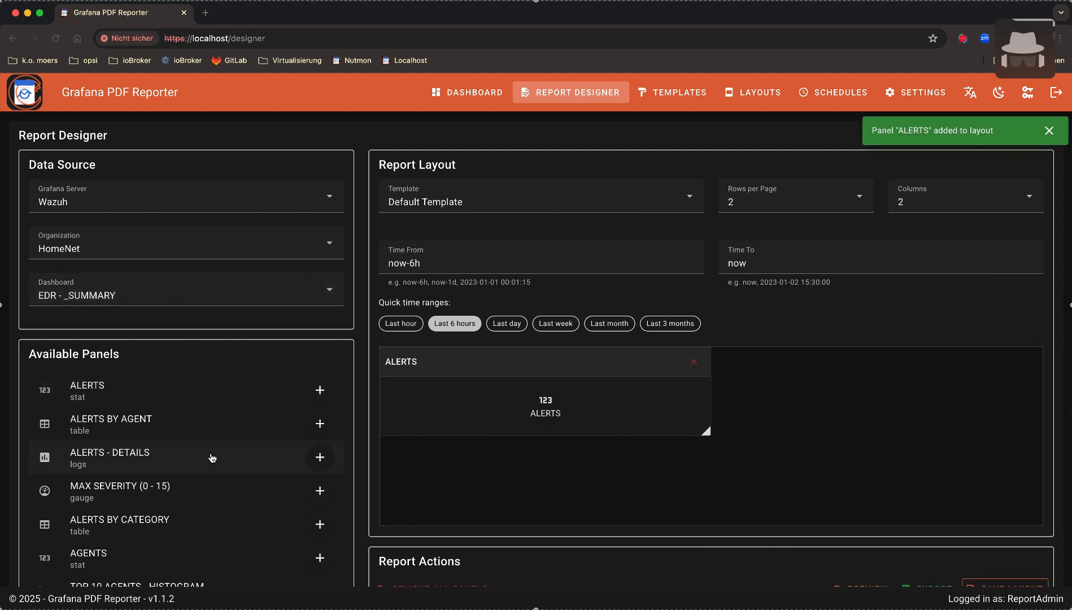
{"action": "left_click", "coordinate": [154, 460]}
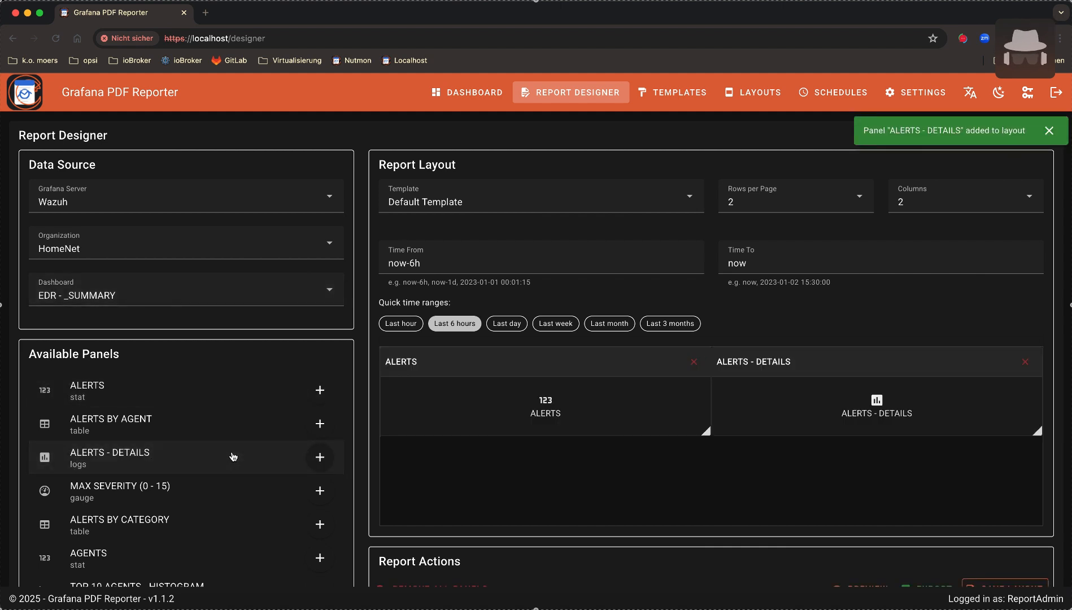
{"action": "scroll", "coordinate": [233, 457], "scroll_direction": "down", "scroll_amount": 2}
{"action": "scroll", "coordinate": [233, 454], "scroll_direction": "down", "scroll_amount": 1}
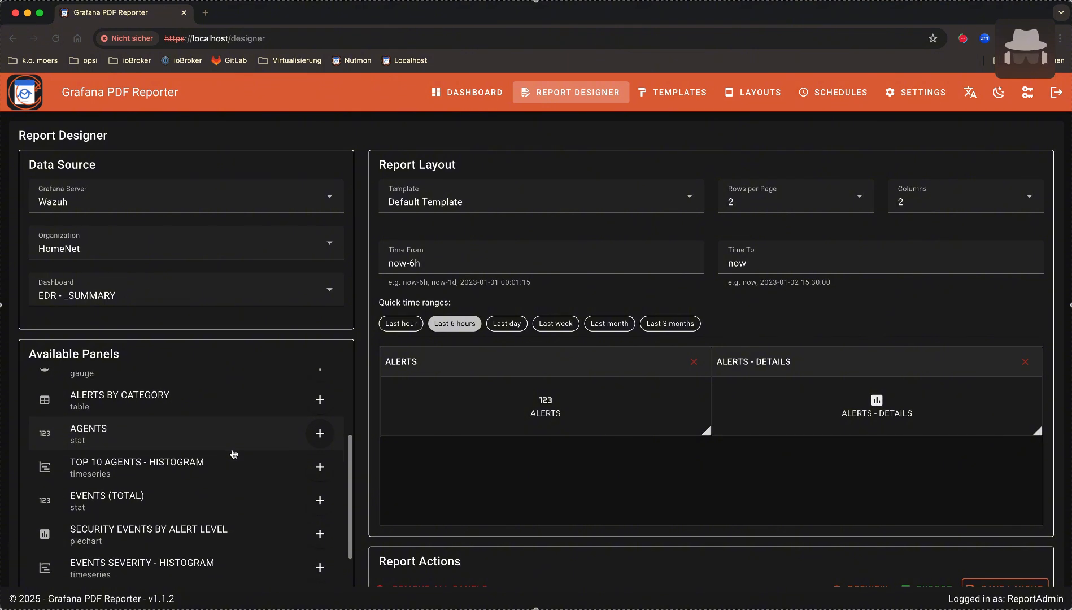
{"action": "left_click", "coordinate": [175, 472]}
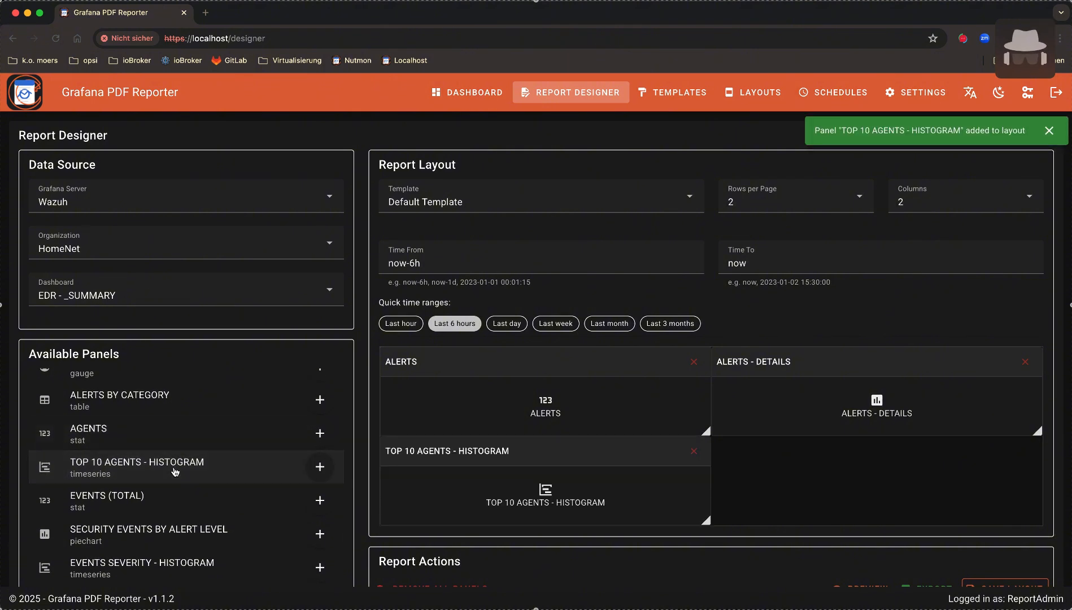
{"action": "left_click_drag", "start_coordinate": [706, 523], "coordinate": [977, 517]}
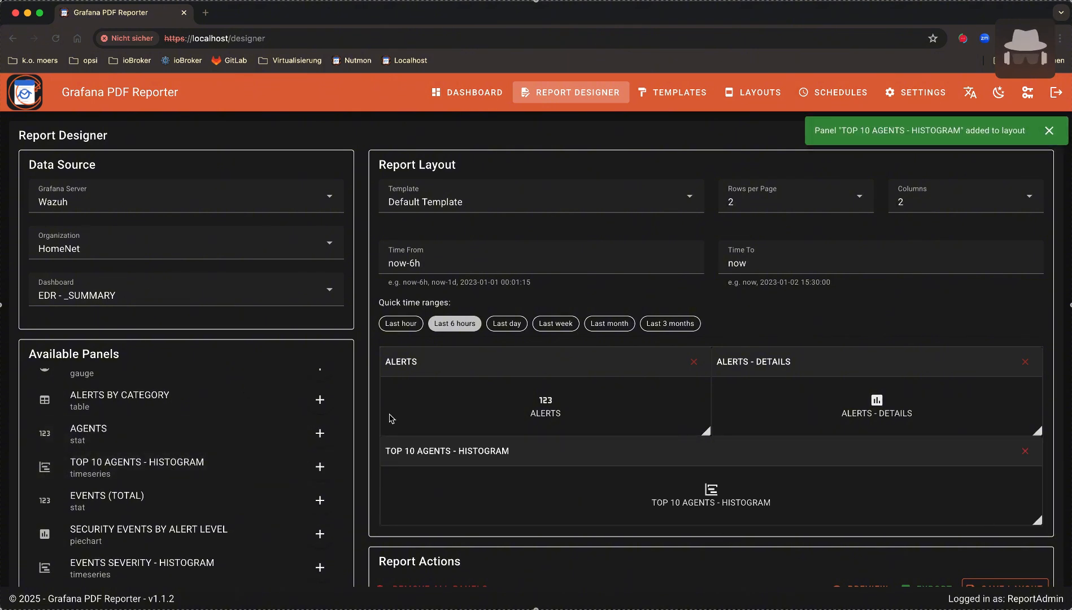
{"action": "scroll", "coordinate": [574, 348], "scroll_direction": "down", "scroll_amount": 1}
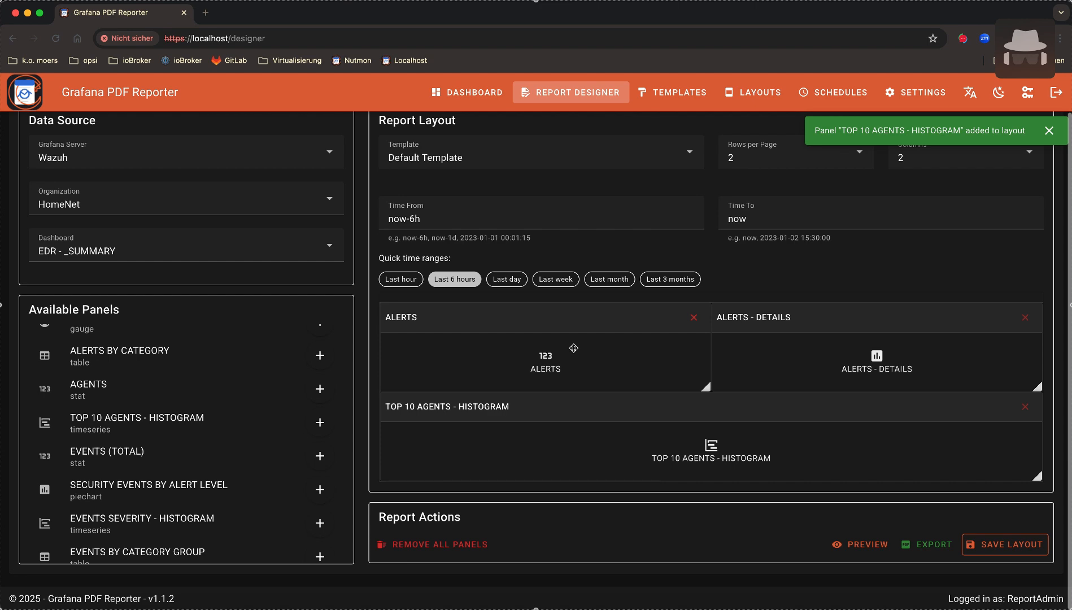
Apply My lovely template and start saving the layout under the name SIEM
{"action": "left_click", "coordinate": [497, 167]}
{"action": "left_click", "coordinate": [449, 189]}
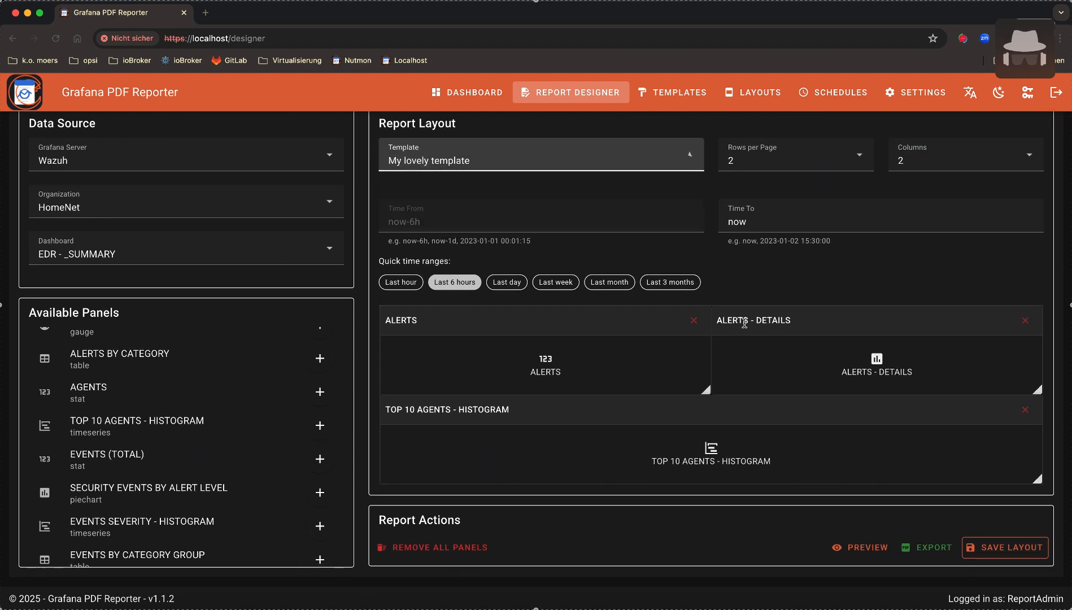
{"action": "left_click", "coordinate": [1024, 547]}
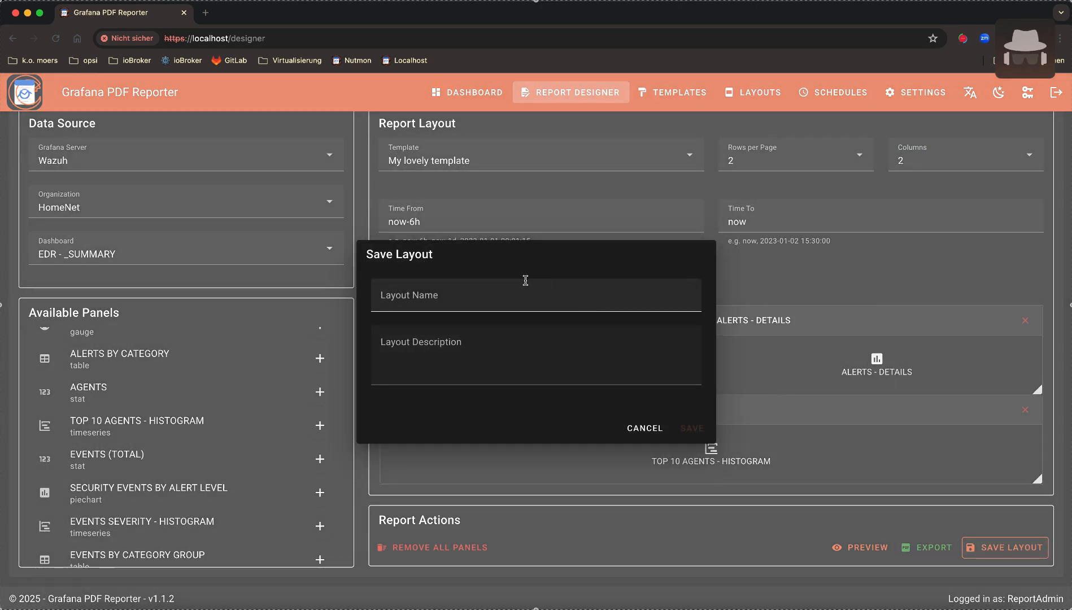
{"action": "left_click", "coordinate": [518, 298]}
{"action": "type", "text": "SIEM"}
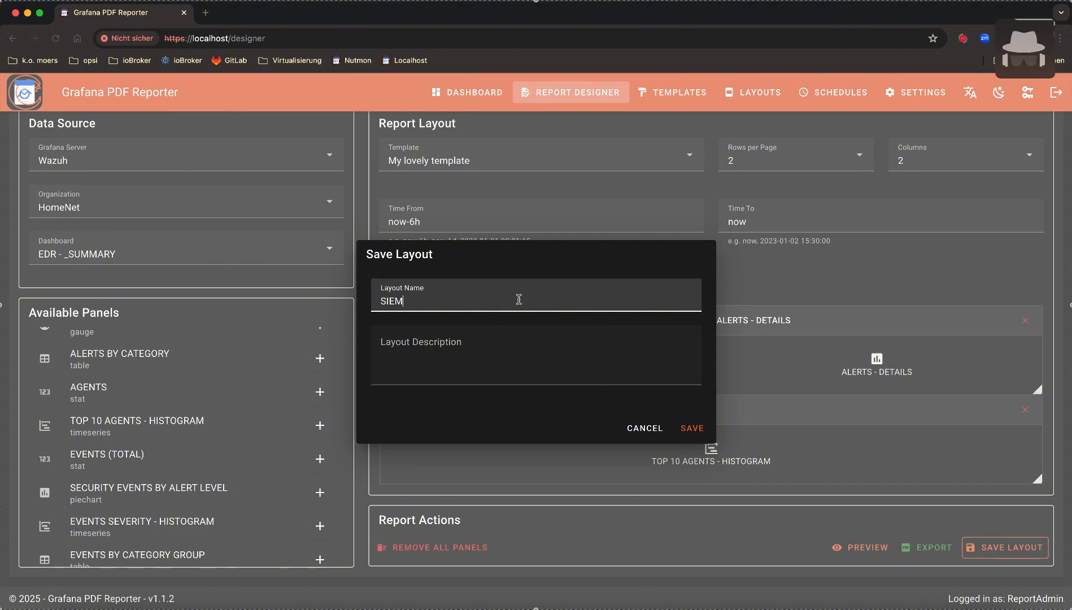
Add the description 'asd', save the SIEM layout, and open My nice layout for editing
{"action": "left_click", "coordinate": [536, 336]}
{"action": "type", "text": "asd"}
{"action": "left_click", "coordinate": [691, 429]}
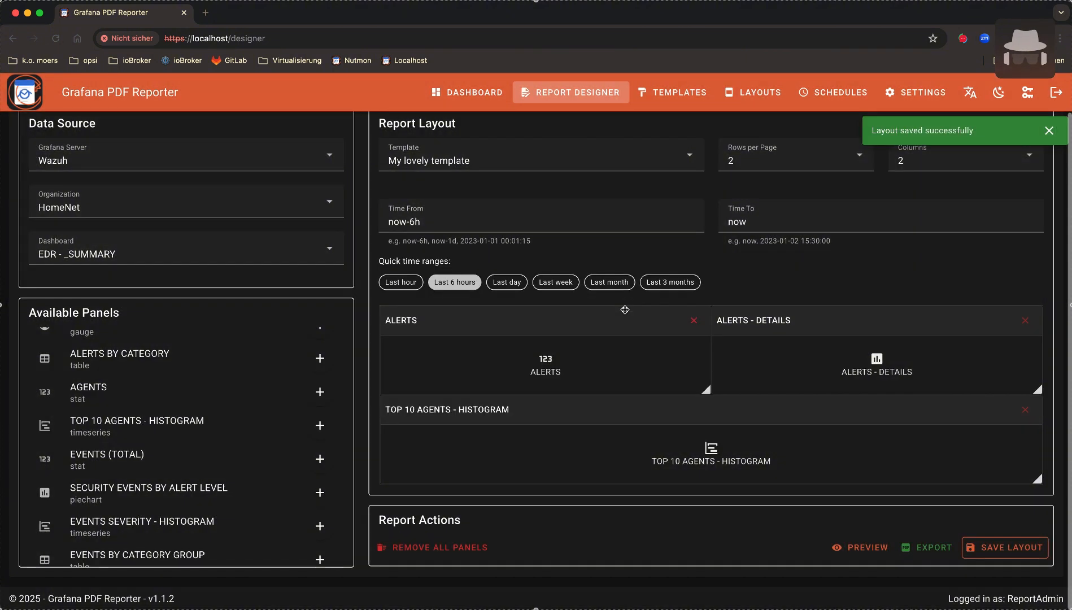
{"action": "left_click", "coordinate": [757, 96]}
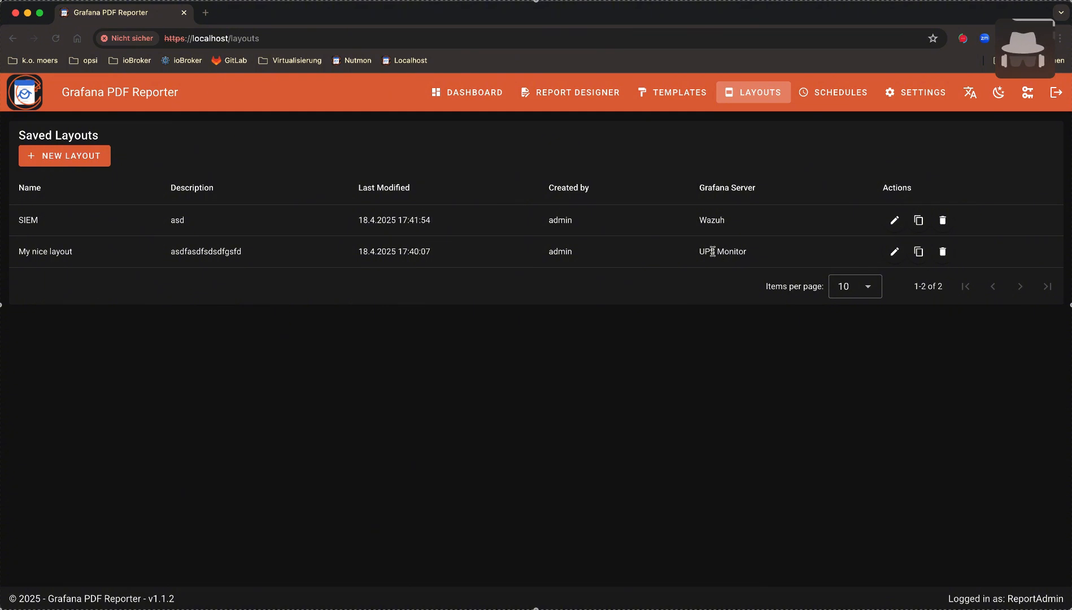
{"action": "left_click", "coordinate": [894, 252]}
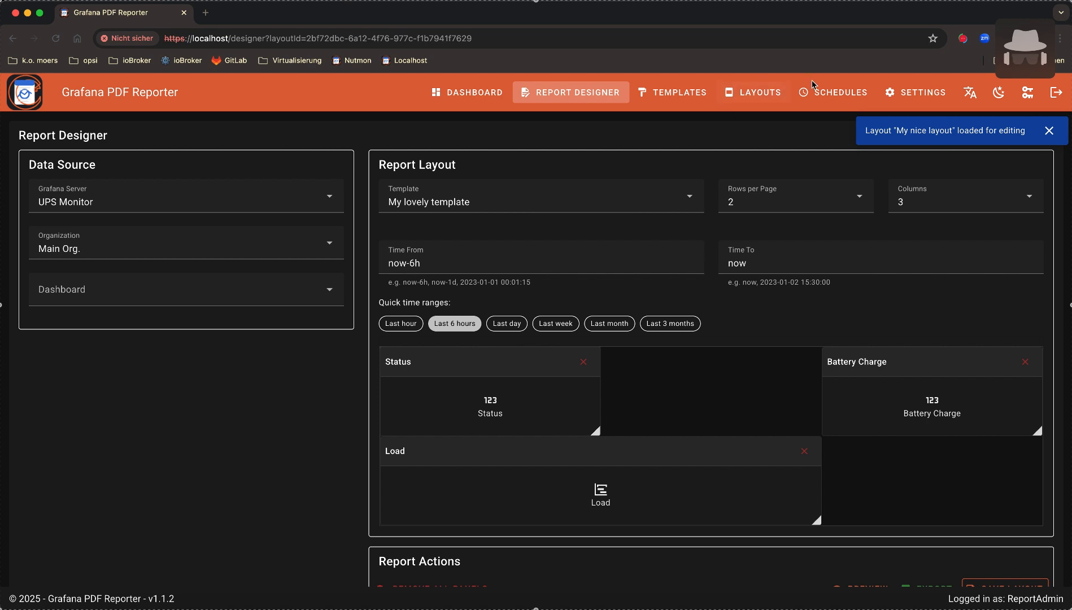
Load the SIEM layout from the Layouts list, leaving the dashboard choice empty, and dismiss the notification
{"action": "left_click", "coordinate": [763, 96]}
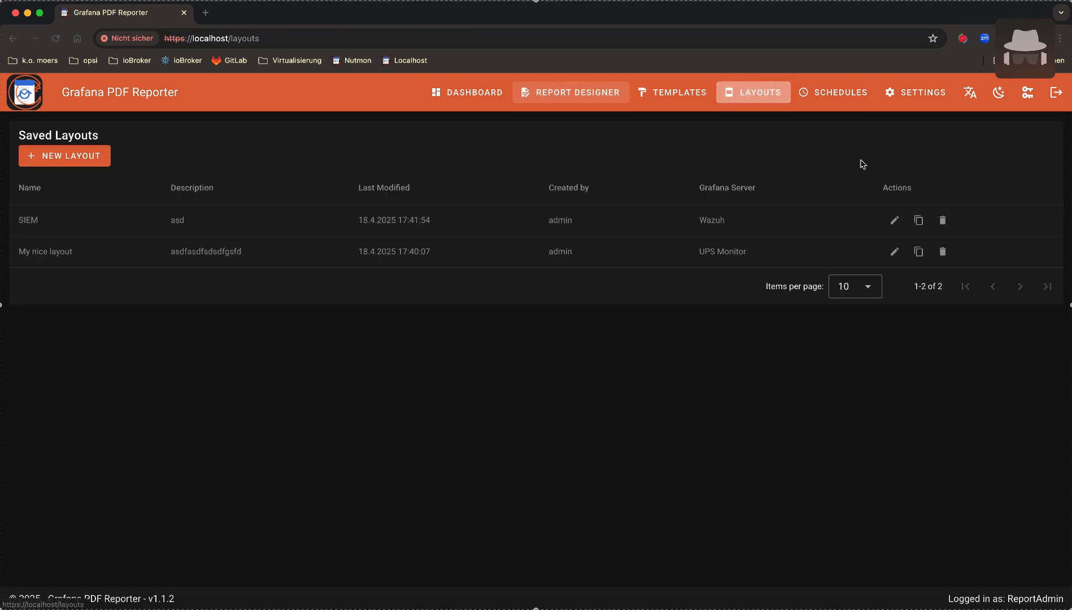
{"action": "left_click", "coordinate": [894, 221]}
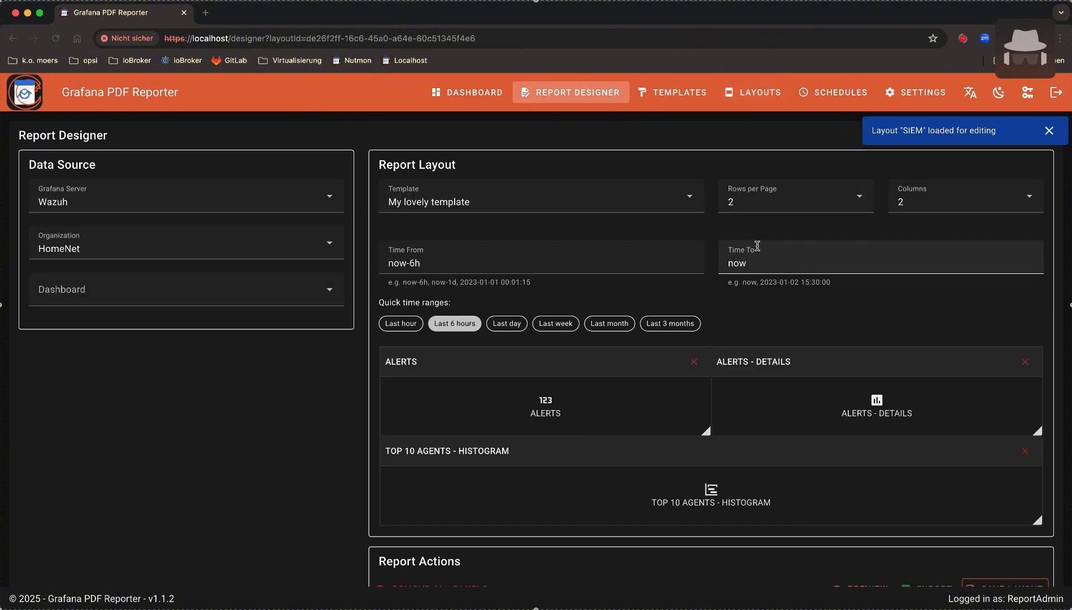
{"action": "left_click", "coordinate": [328, 292]}
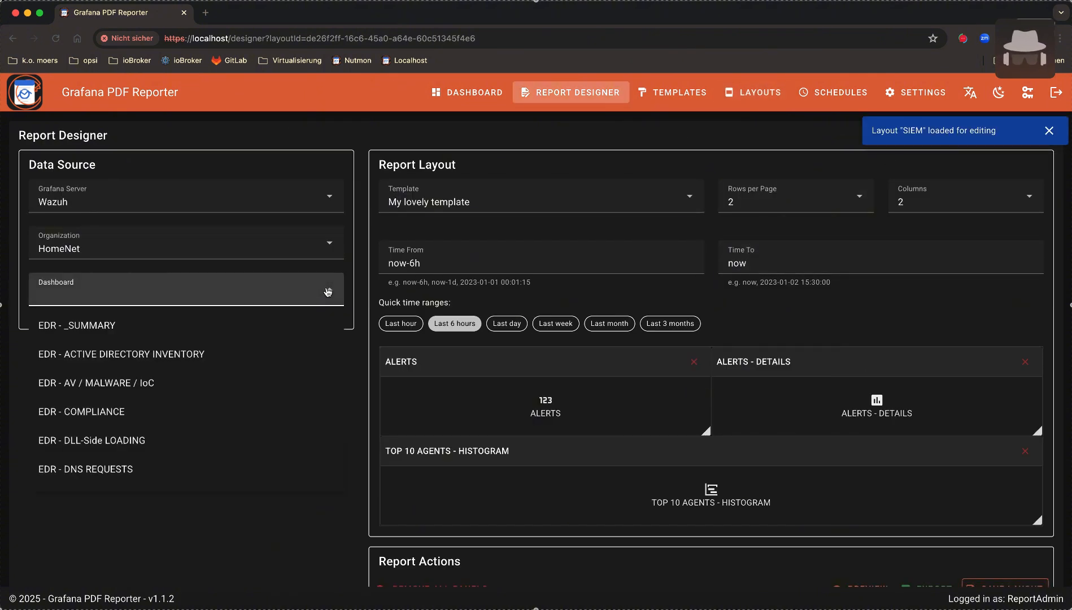
{"action": "left_click", "coordinate": [622, 172]}
{"action": "left_click", "coordinate": [701, 148]}
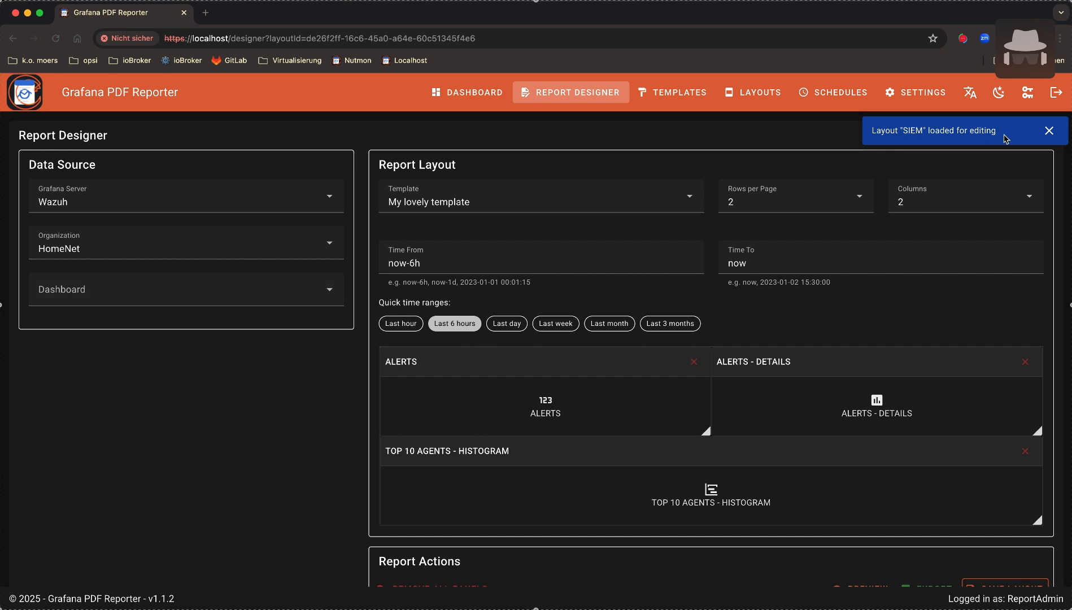
{"action": "left_click", "coordinate": [1050, 133]}
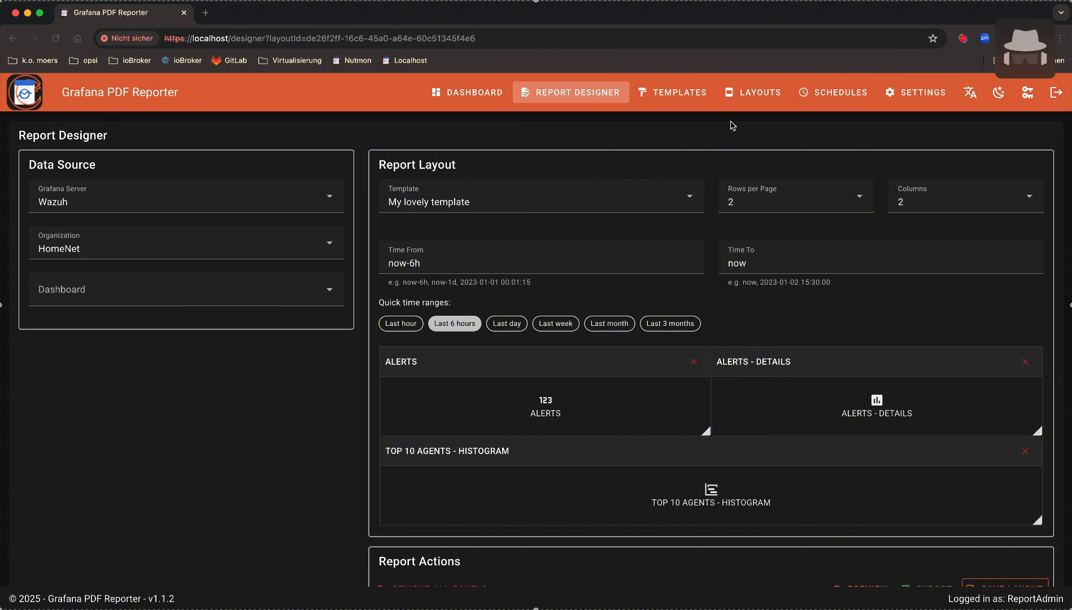
Create a new schedule on the Schedules page named 'Weekly report'
{"action": "left_click", "coordinate": [844, 93]}
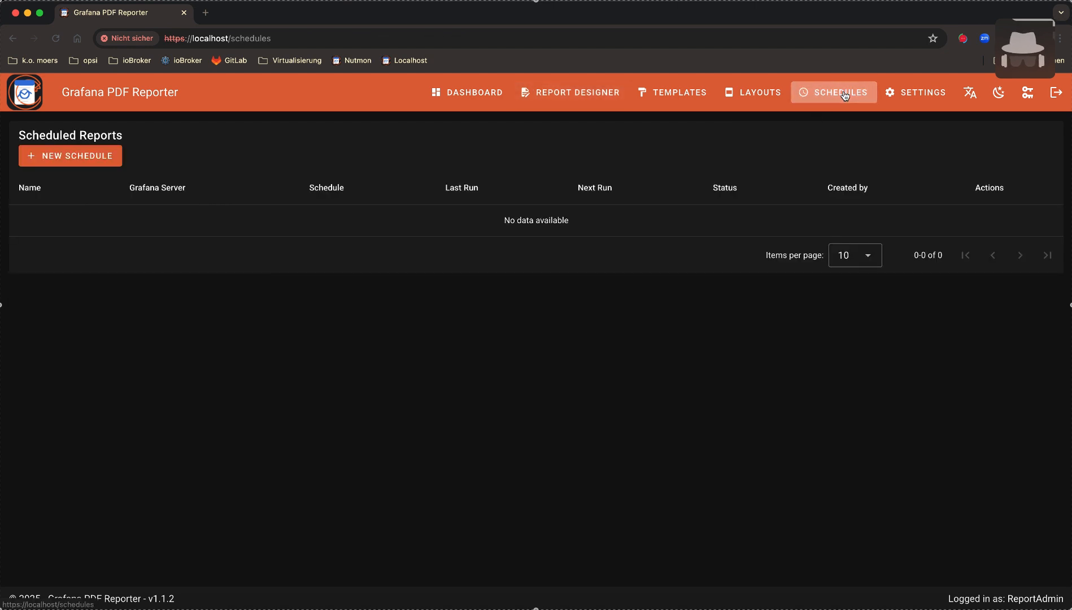
{"action": "left_click", "coordinate": [115, 157]}
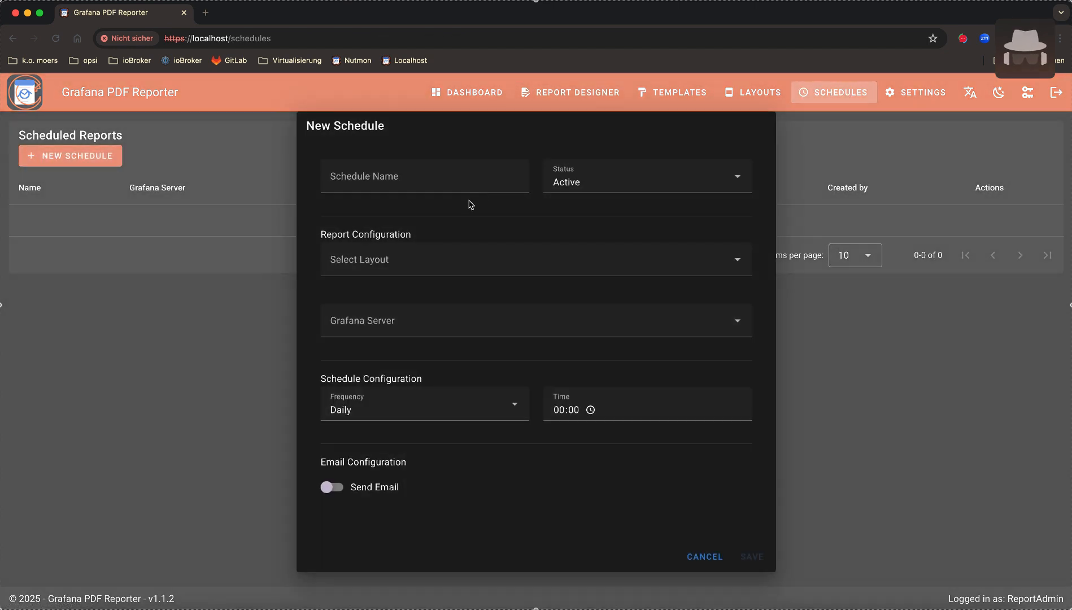
{"action": "left_click", "coordinate": [455, 180]}
{"action": "type", "text": "Weekly"}
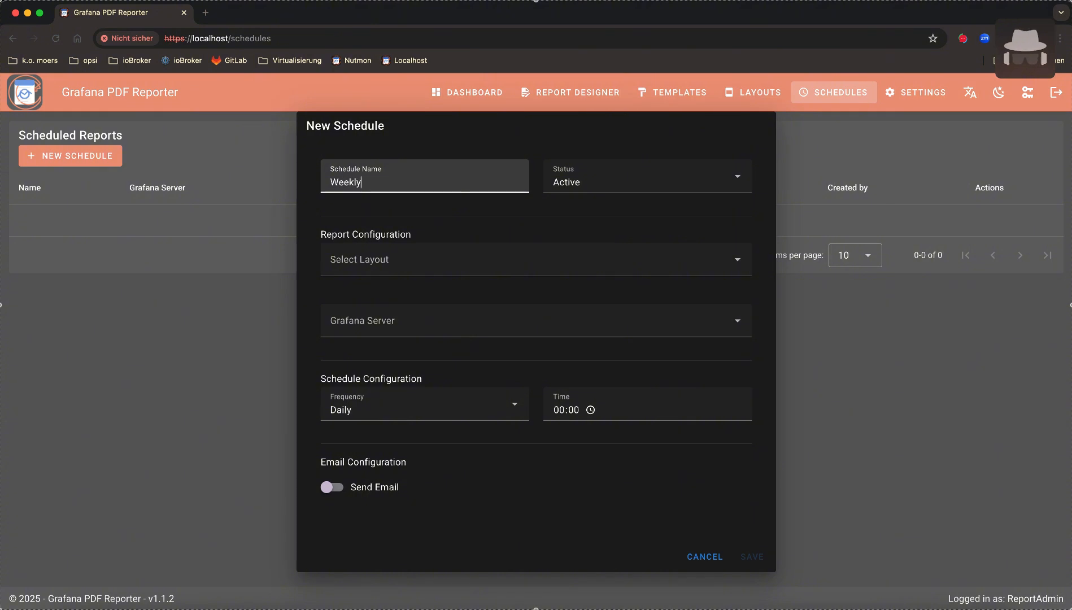
{"action": "type", "text": " report"}
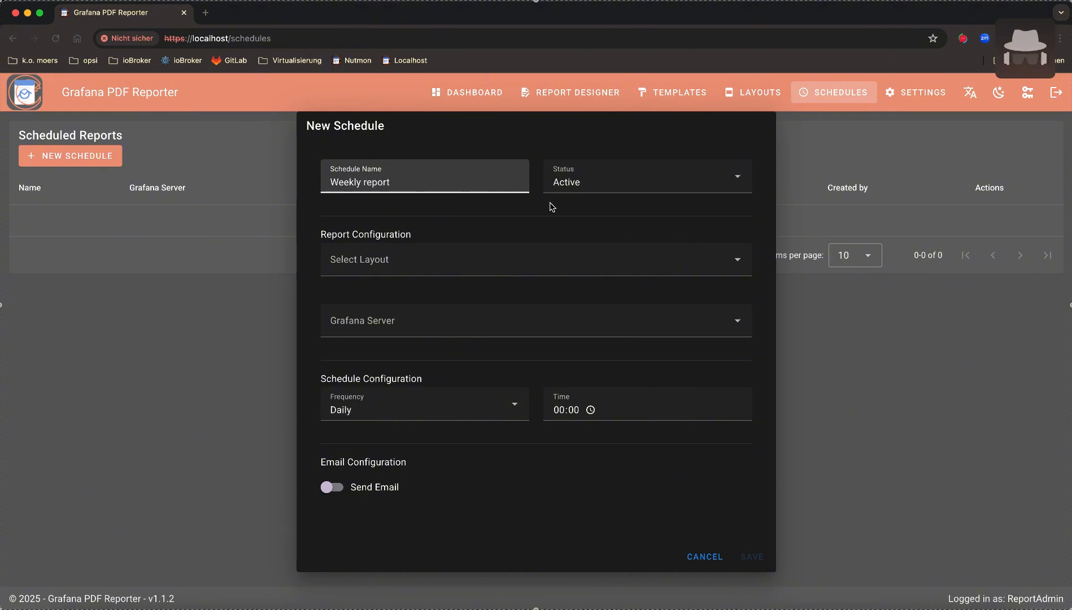
Keep the schedule status Active and base it on the SIEM layout
{"action": "left_click", "coordinate": [593, 183]}
{"action": "left_click", "coordinate": [598, 180]}
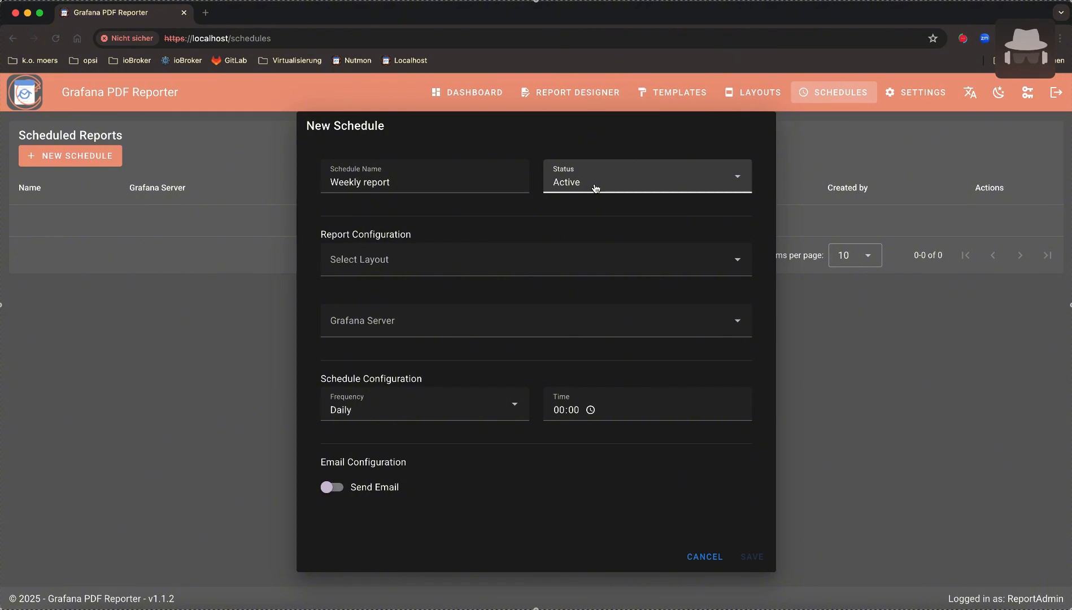
{"action": "left_click", "coordinate": [464, 271]}
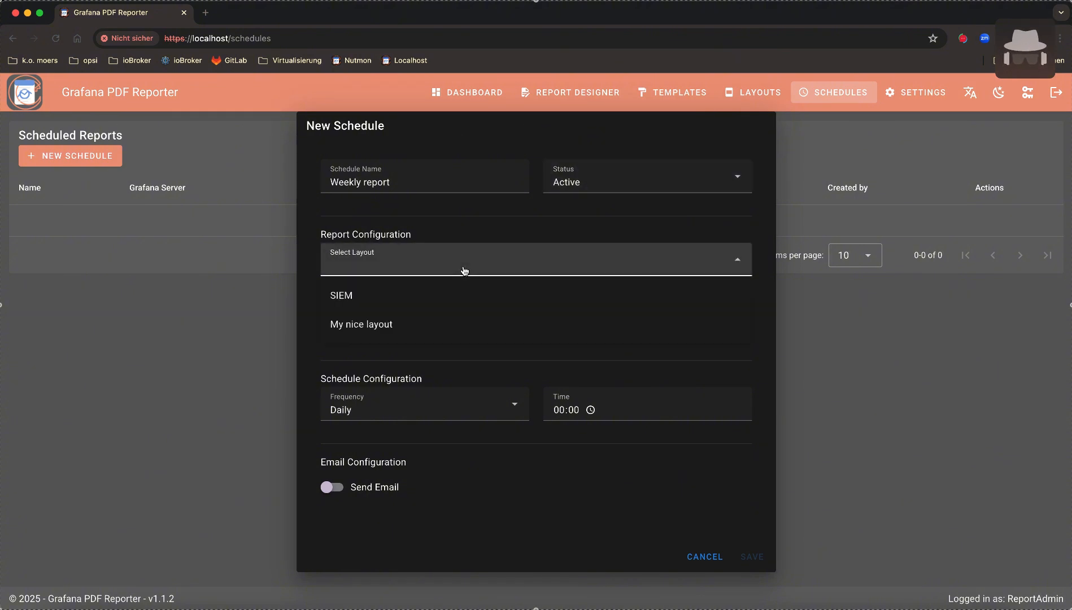
{"action": "left_click", "coordinate": [487, 296]}
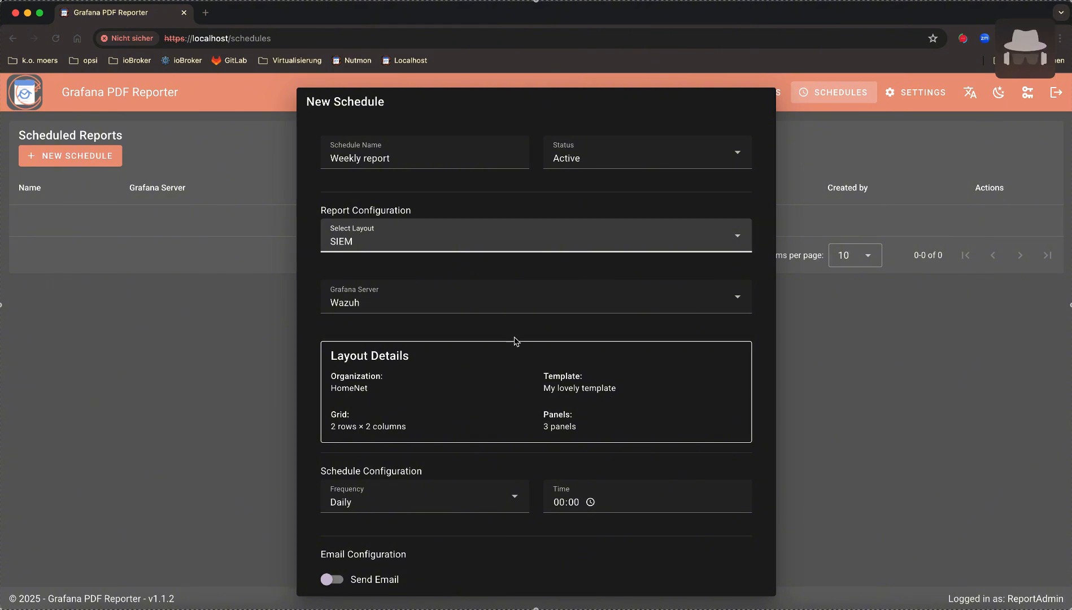
{"action": "left_click", "coordinate": [561, 302]}
{"action": "left_click", "coordinate": [533, 339]}
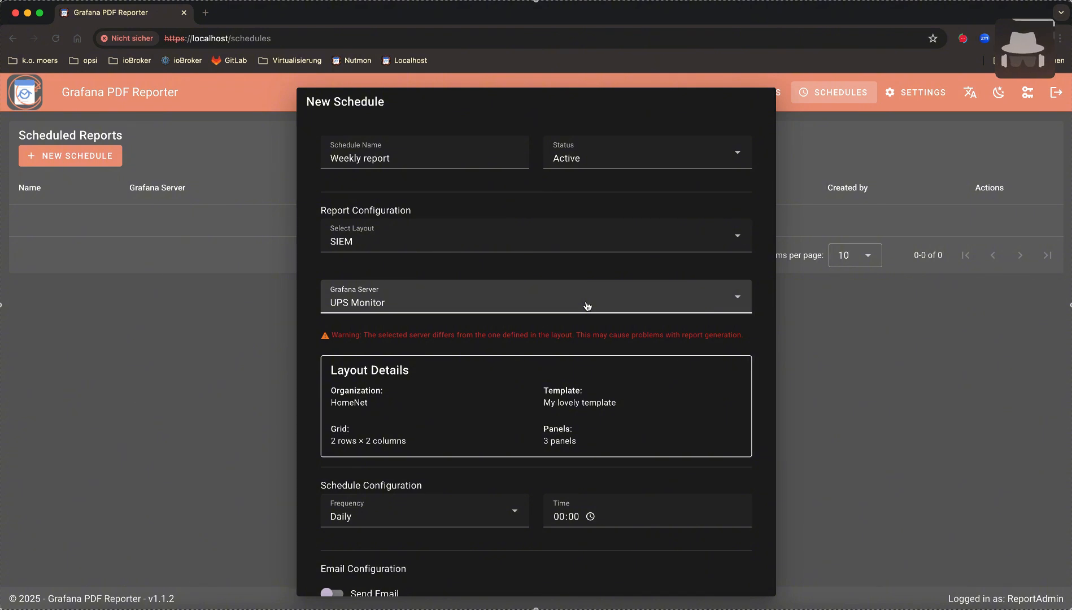
{"action": "scroll", "coordinate": [763, 303], "scroll_direction": "down", "scroll_amount": 2}
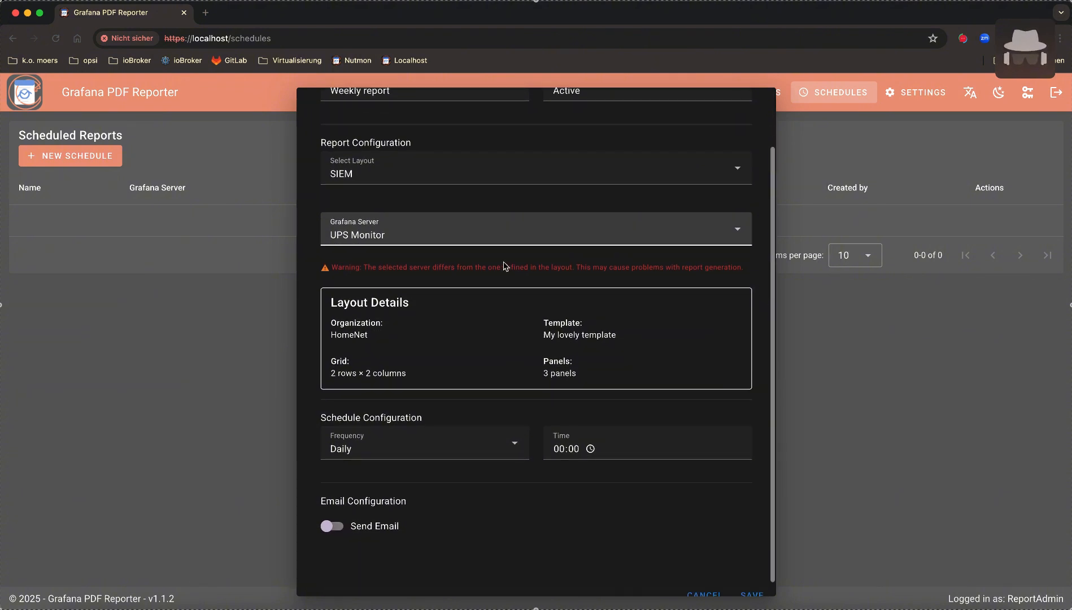
{"action": "left_click", "coordinate": [460, 238]}
{"action": "left_click", "coordinate": [378, 289]}
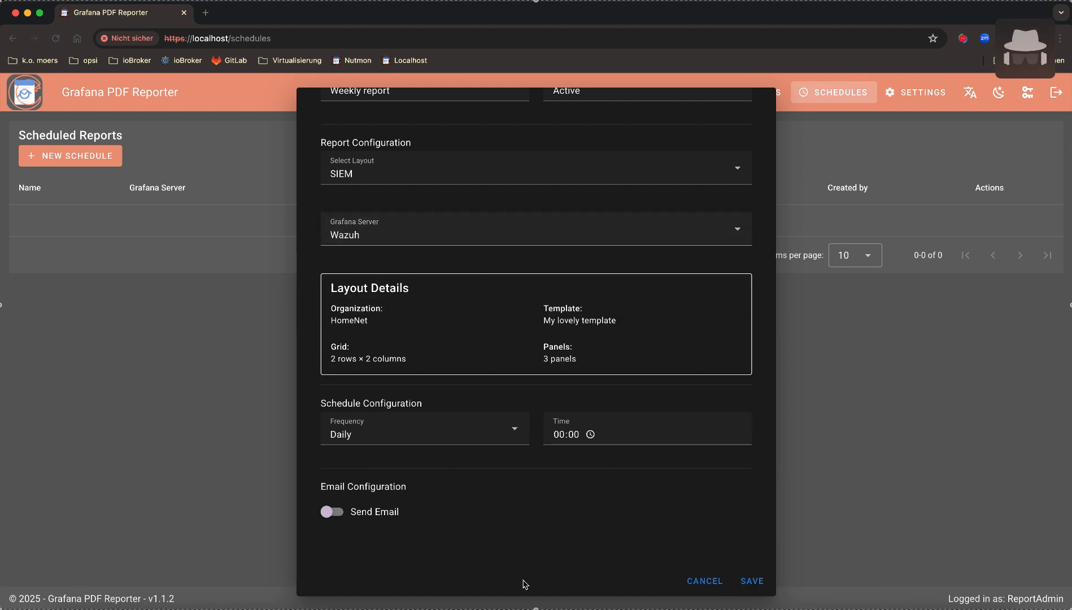
Set the schedule to run weekly on Fridays at 12:00
{"action": "left_click", "coordinate": [491, 443]}
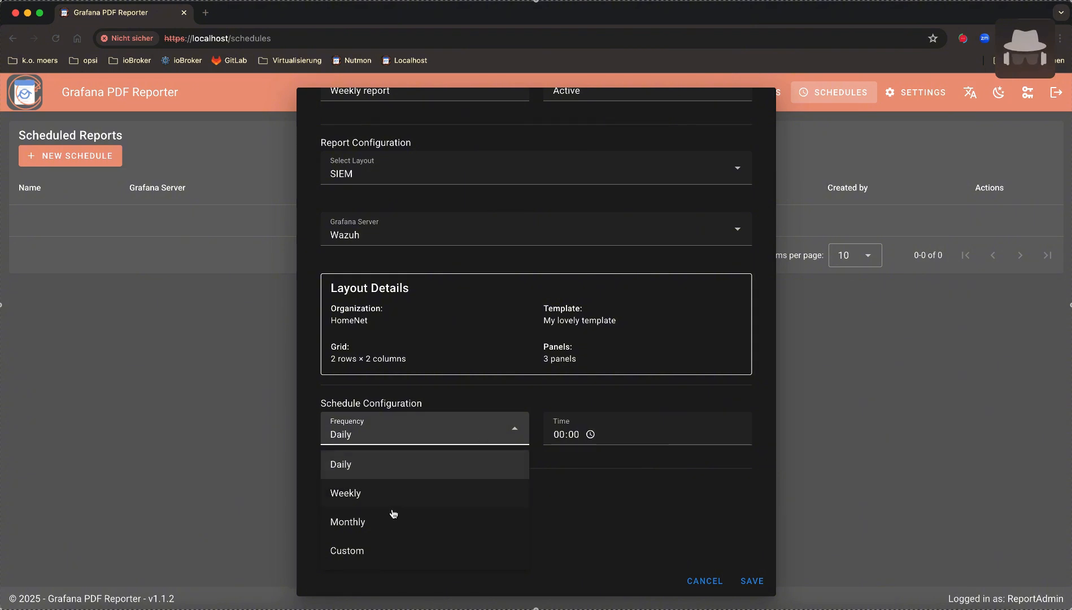
{"action": "left_click", "coordinate": [378, 493]}
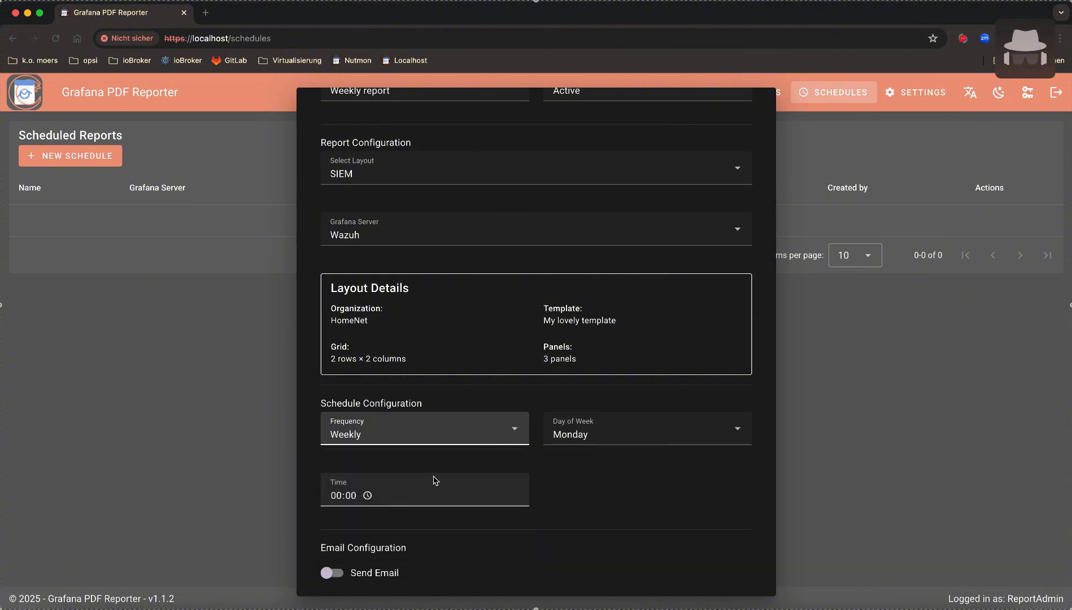
{"action": "left_click", "coordinate": [622, 432]}
{"action": "left_click", "coordinate": [591, 361]}
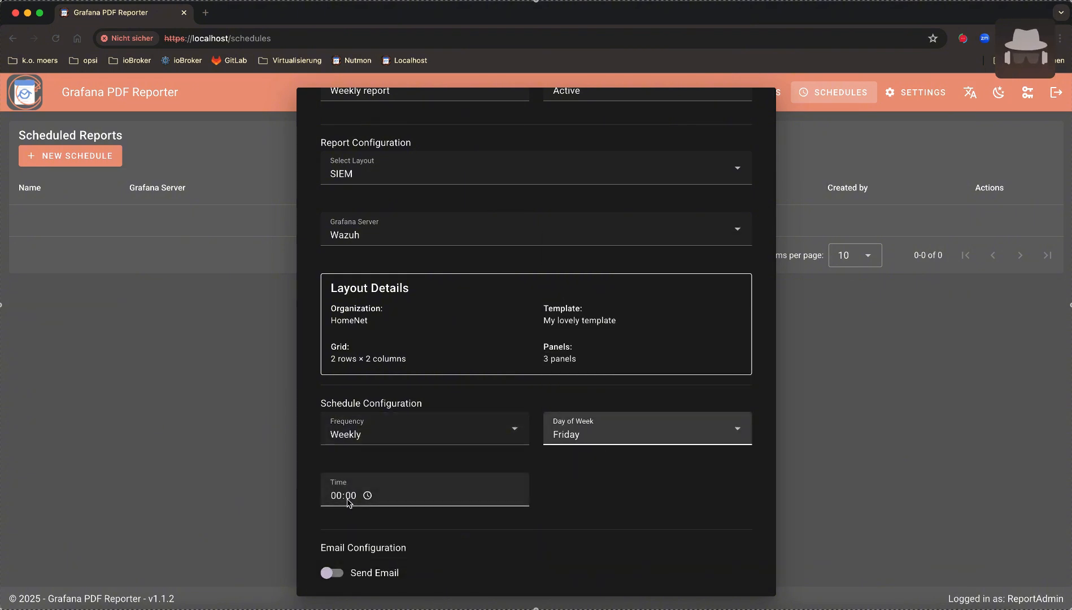
{"action": "left_click", "coordinate": [383, 502]}
{"action": "type", "text": "12"}
{"action": "left_click", "coordinate": [650, 496]}
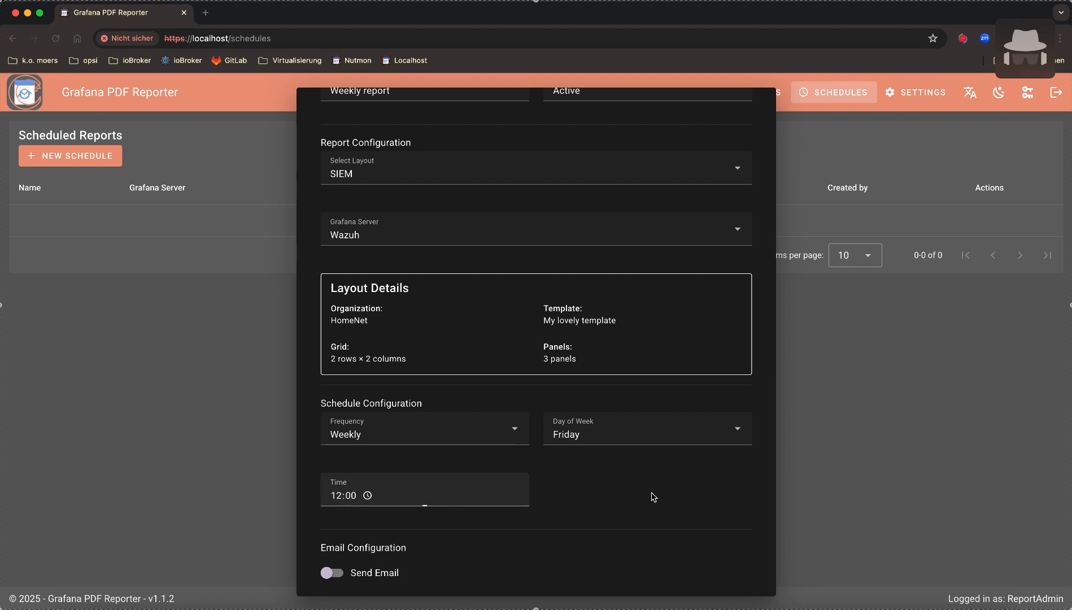
Leave report emailing turned off and save the new weekly schedule
{"action": "scroll", "coordinate": [650, 496], "scroll_direction": "down", "scroll_amount": 2}
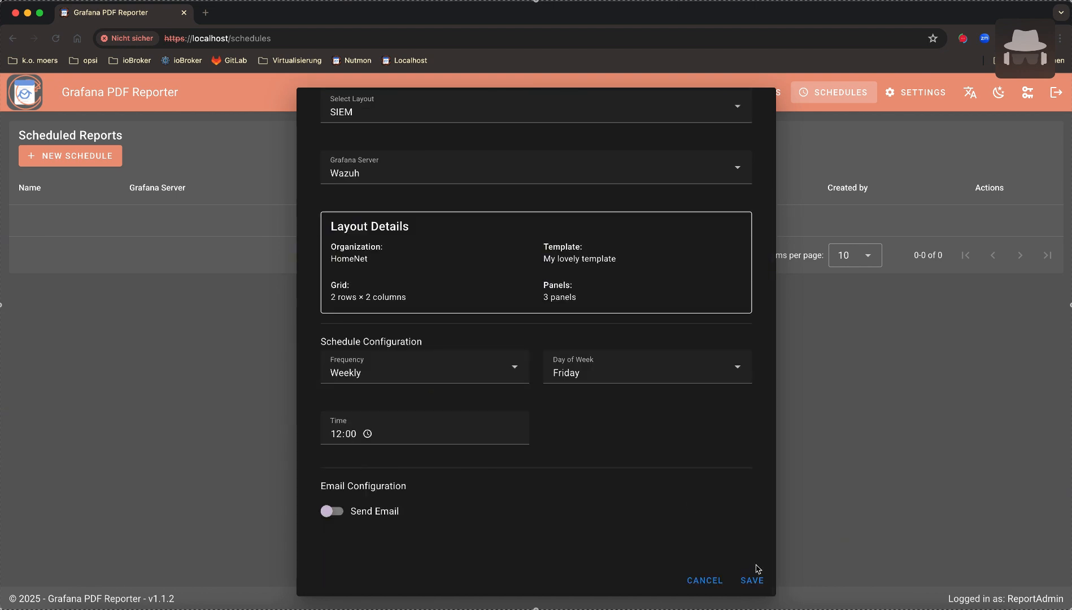
{"action": "left_click", "coordinate": [331, 510]}
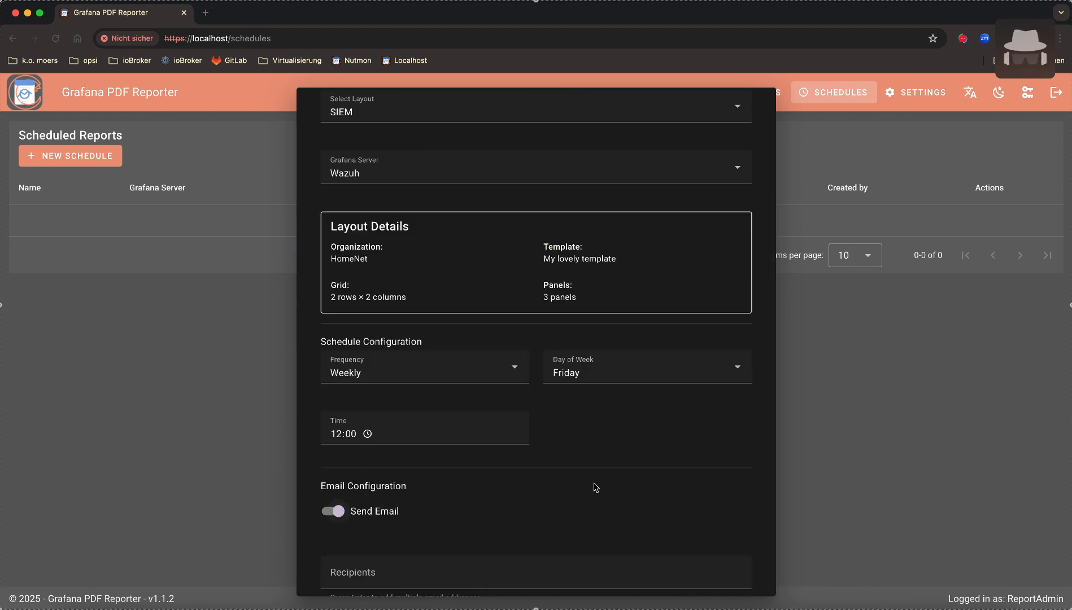
{"action": "scroll", "coordinate": [595, 488], "scroll_direction": "down", "scroll_amount": 3}
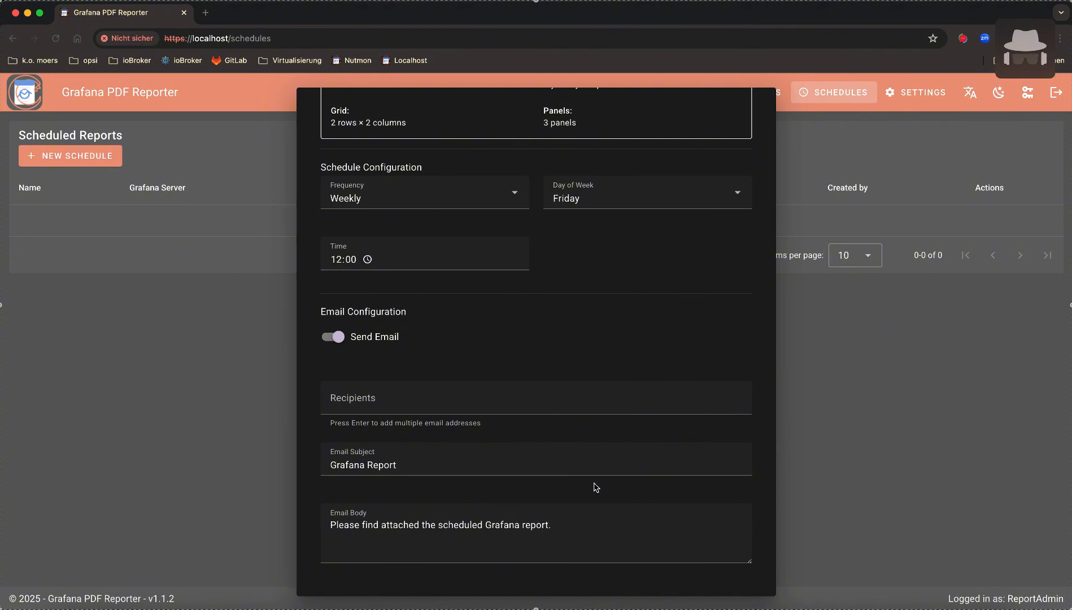
{"action": "scroll", "coordinate": [596, 488], "scroll_direction": "down", "scroll_amount": 1}
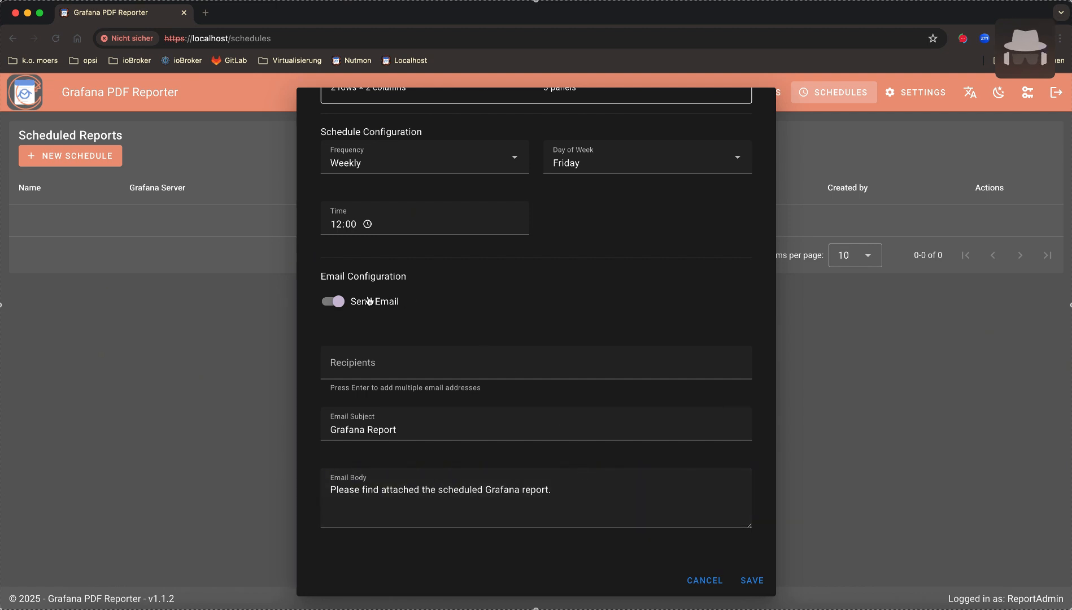
{"action": "left_click", "coordinate": [333, 302]}
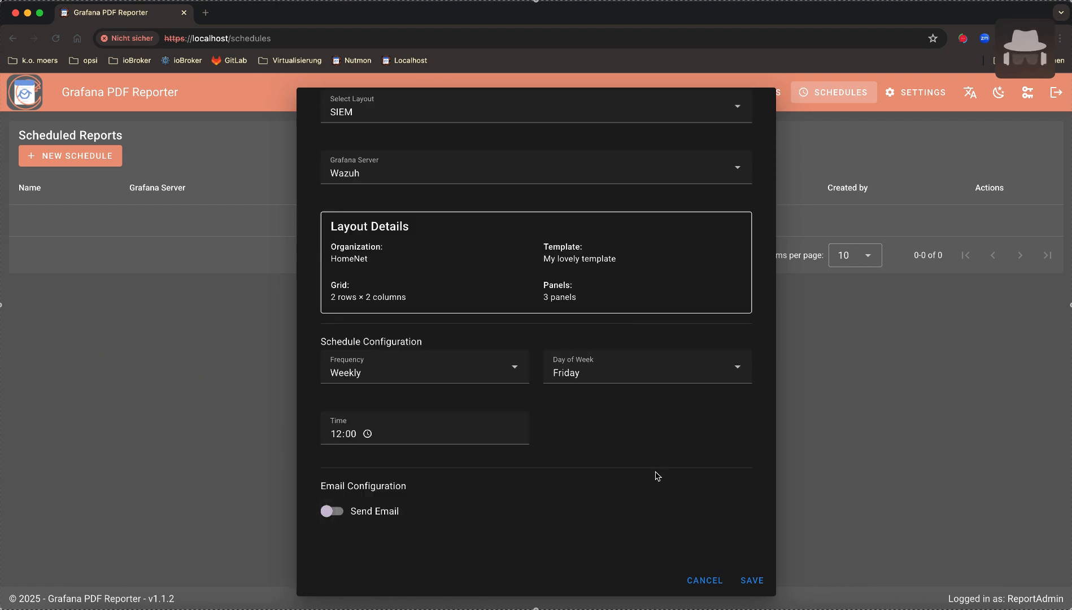
{"action": "left_click", "coordinate": [753, 582]}
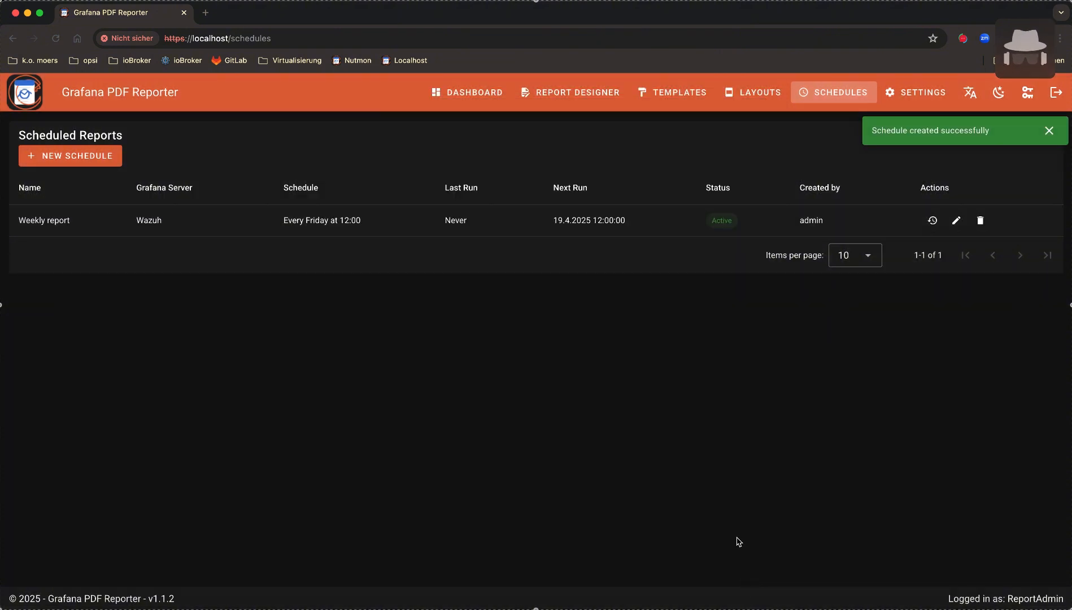
View the Weekly report's empty run history, close it, and open Settings
{"action": "left_click", "coordinate": [934, 222]}
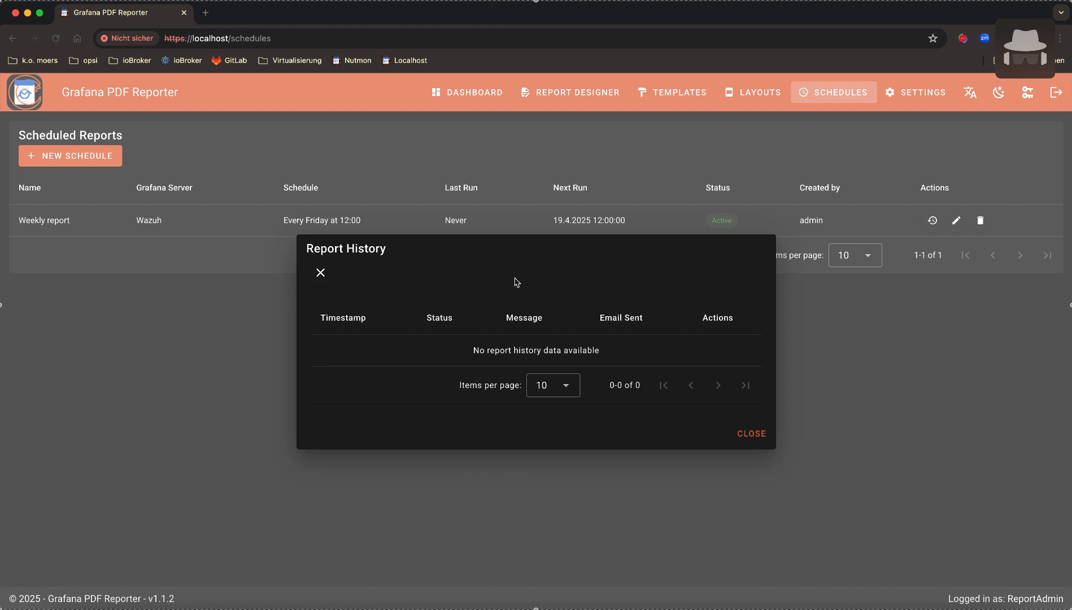
{"action": "left_click", "coordinate": [751, 433]}
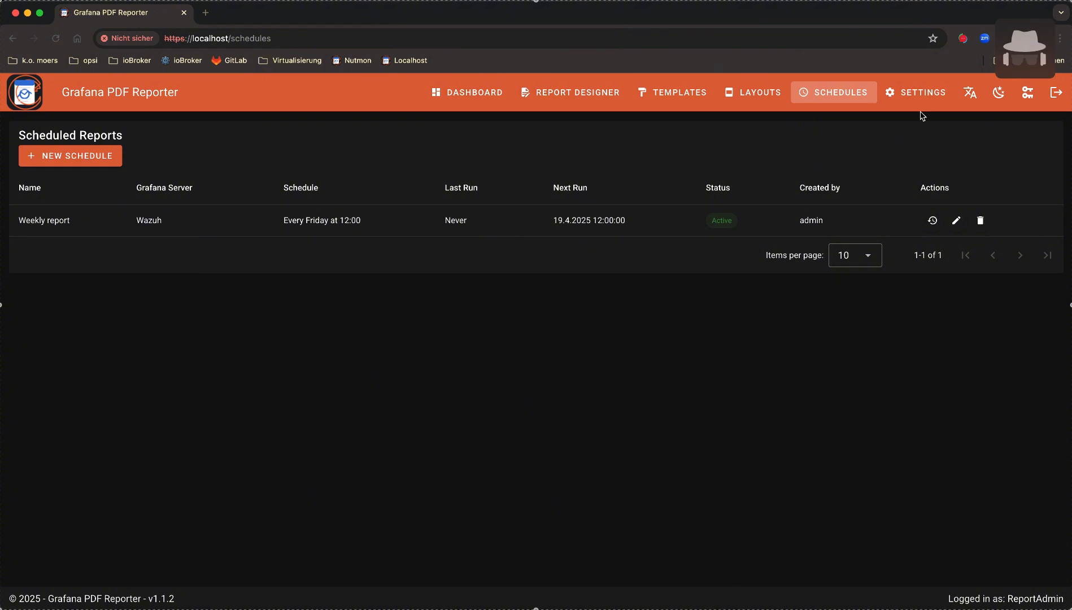
{"action": "left_click", "coordinate": [919, 93]}
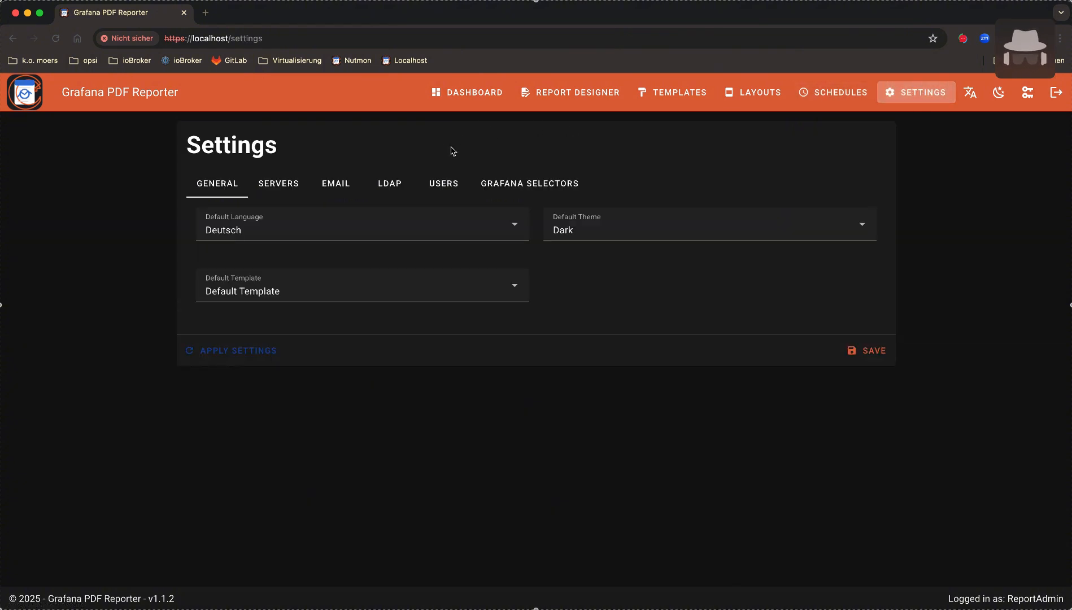
Set My lovely template as the default template, save, and dismiss the notices
{"action": "left_click", "coordinate": [357, 290]}
{"action": "left_click", "coordinate": [269, 320]}
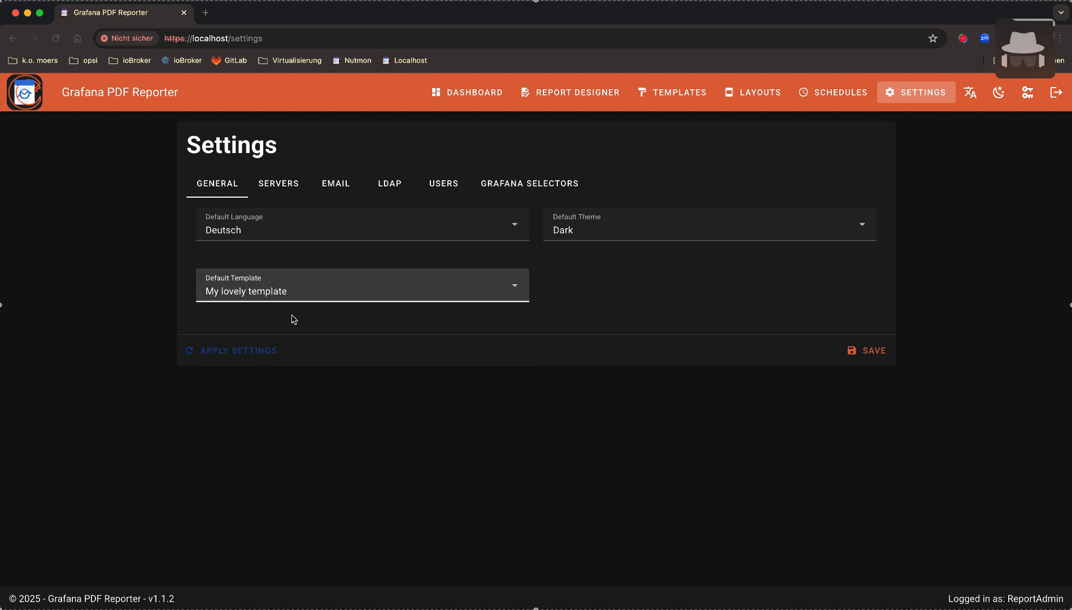
{"action": "left_click", "coordinate": [874, 352]}
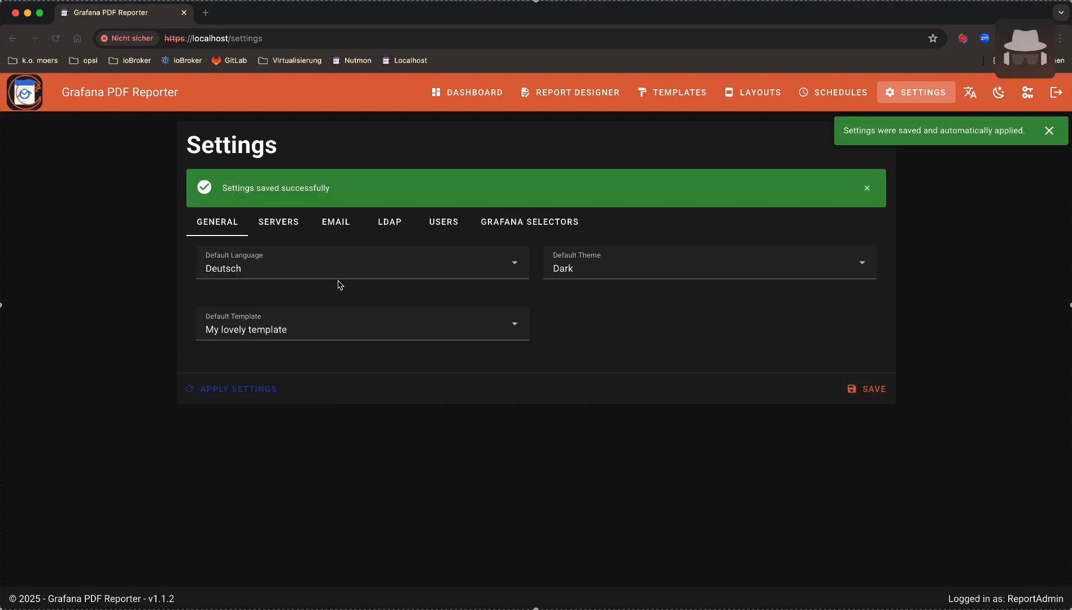
{"action": "left_click", "coordinate": [1049, 131]}
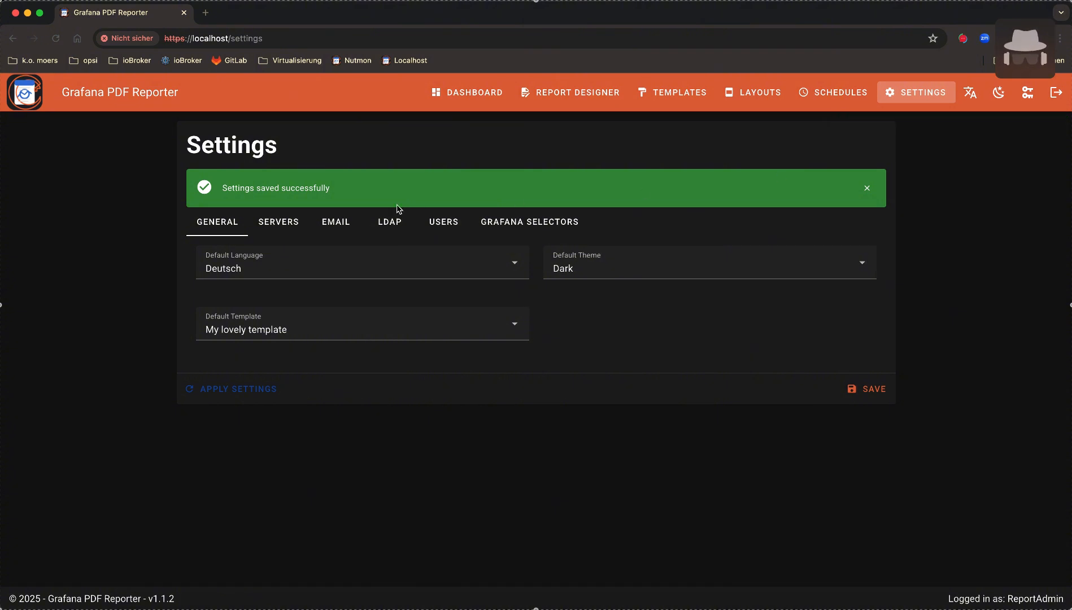
{"action": "left_click", "coordinate": [866, 188]}
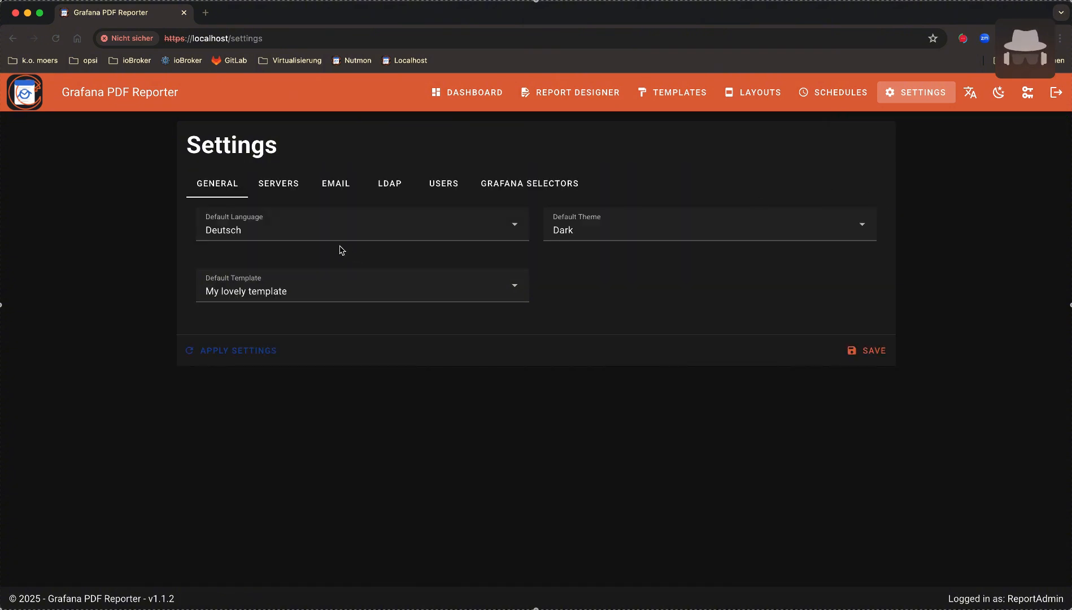
Keep Deutsch as default language, review the Grafana servers, then go to Email settings
{"action": "left_click", "coordinate": [333, 231]}
{"action": "left_click", "coordinate": [334, 230]}
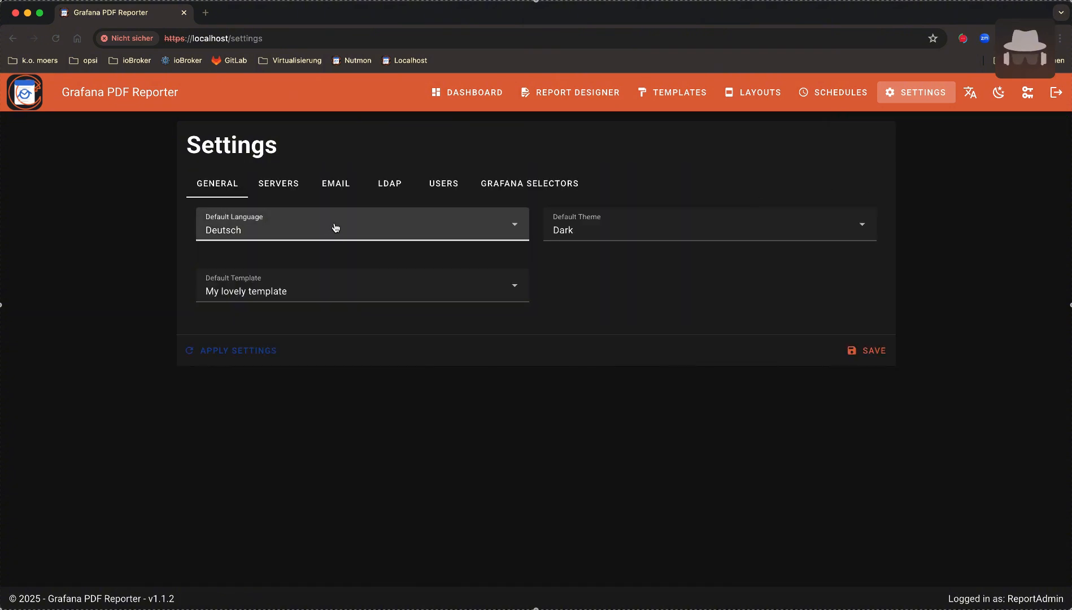
{"action": "left_click", "coordinate": [284, 187]}
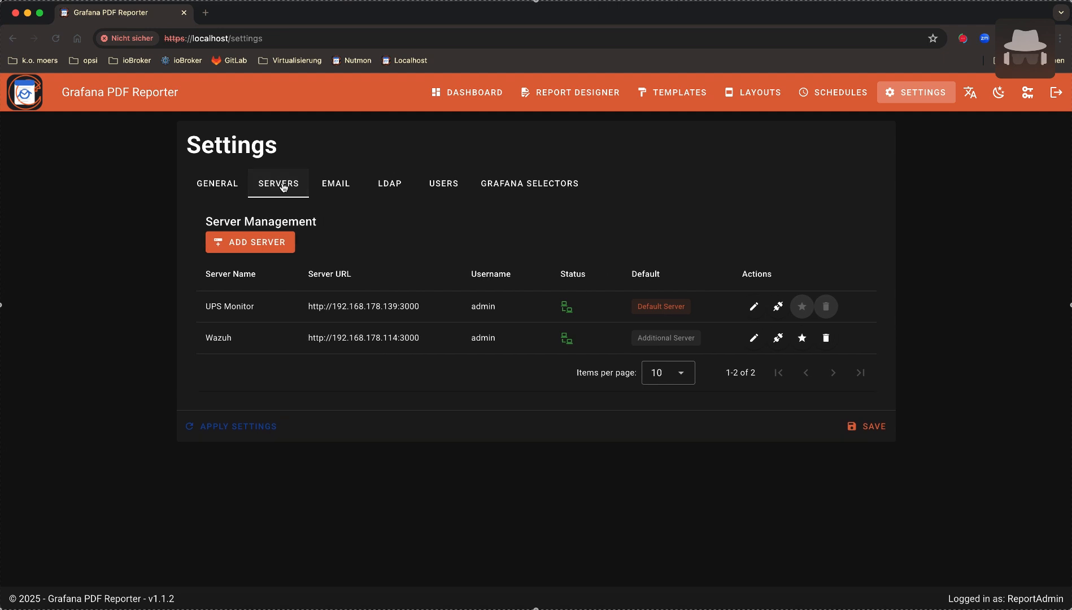
{"action": "left_click", "coordinate": [340, 187]}
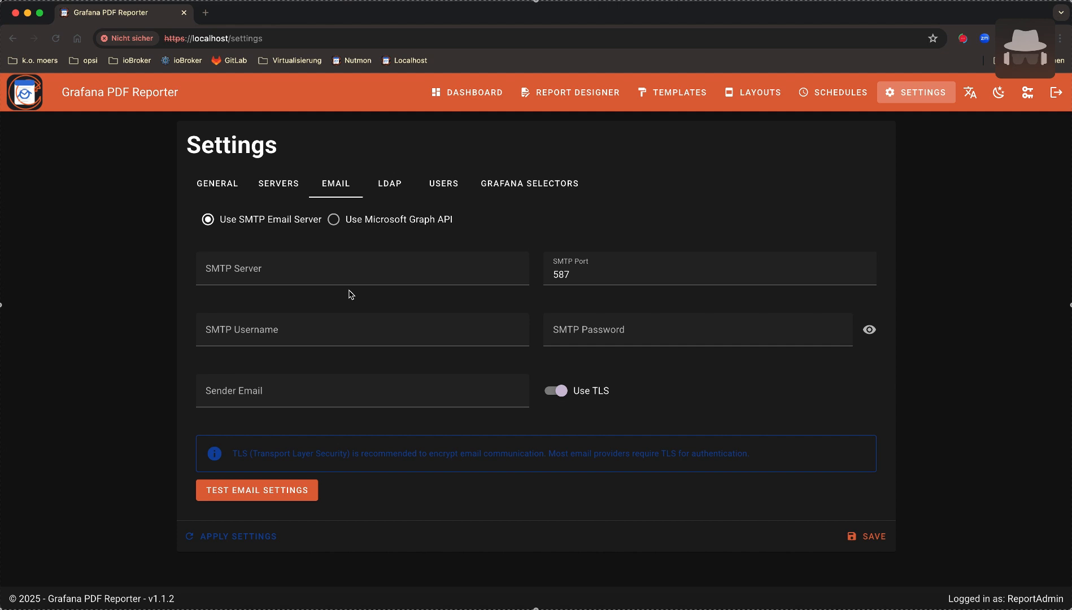
Switch email delivery to Microsoft Graph API, check the Tenant and Client ID fields, then open Users
{"action": "left_click", "coordinate": [334, 220]}
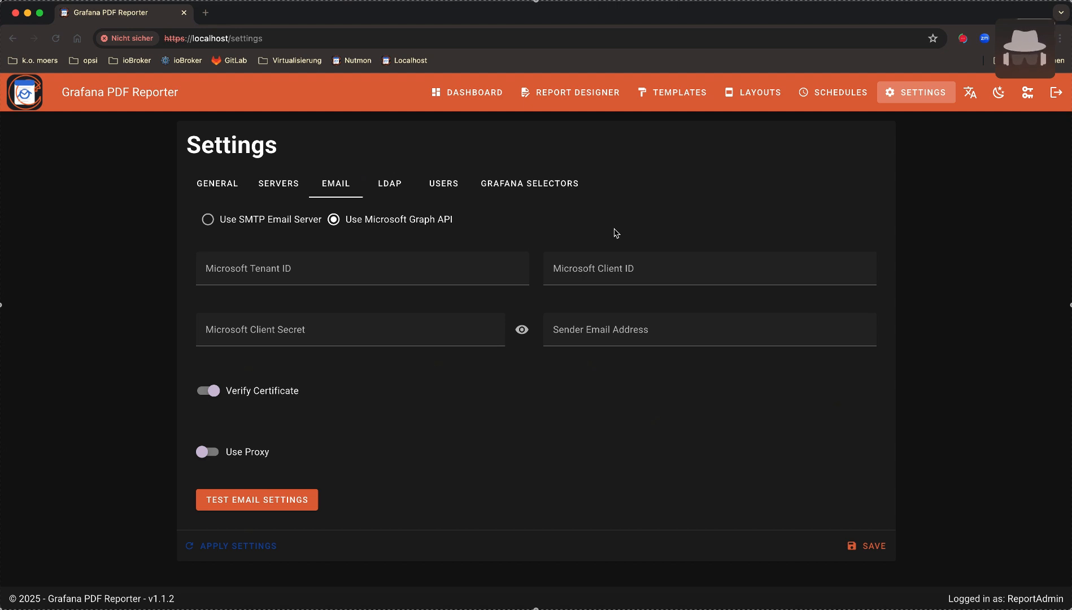
{"action": "left_click", "coordinate": [420, 269]}
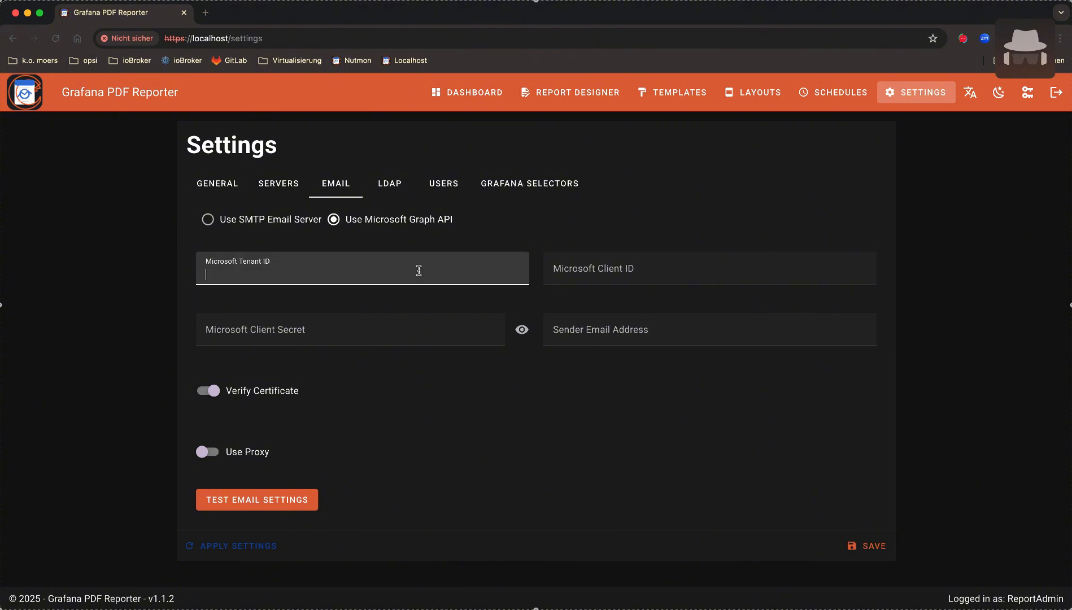
{"action": "left_click", "coordinate": [694, 269]}
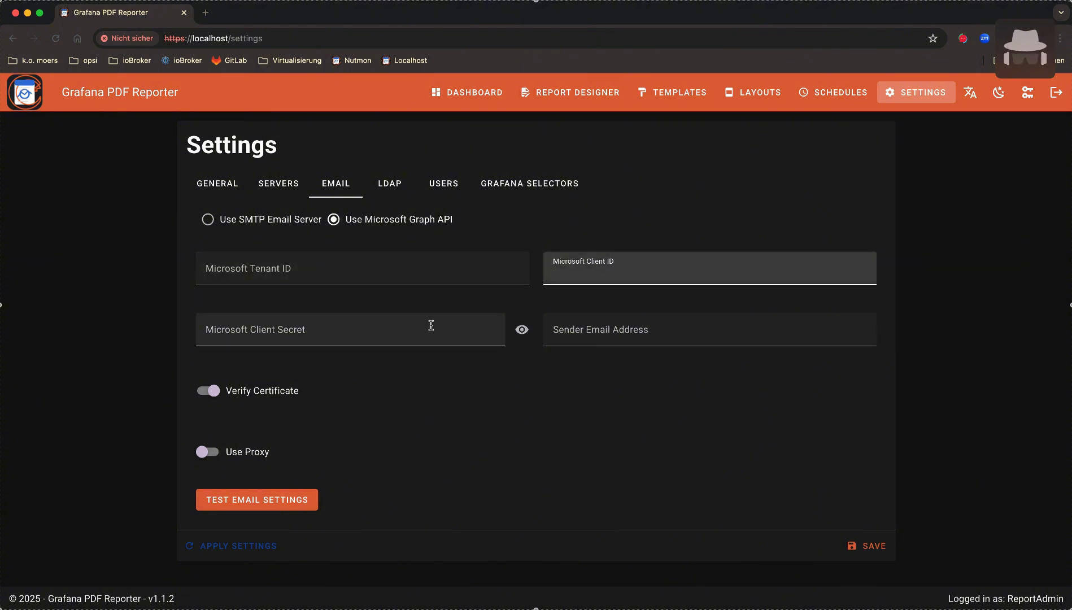
{"action": "left_click", "coordinate": [446, 267]}
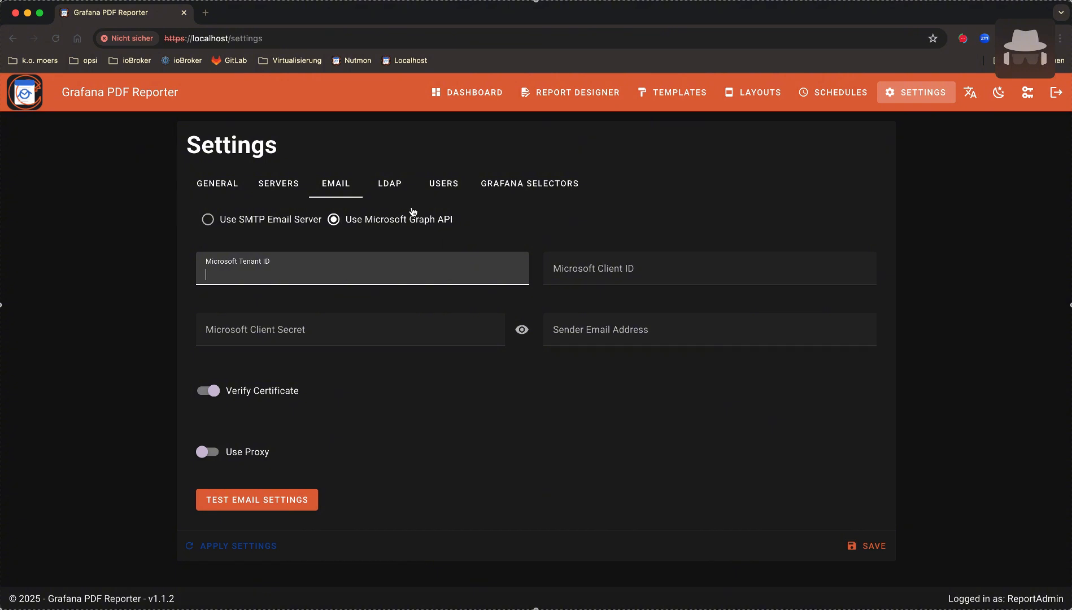
{"action": "left_click", "coordinate": [455, 189]}
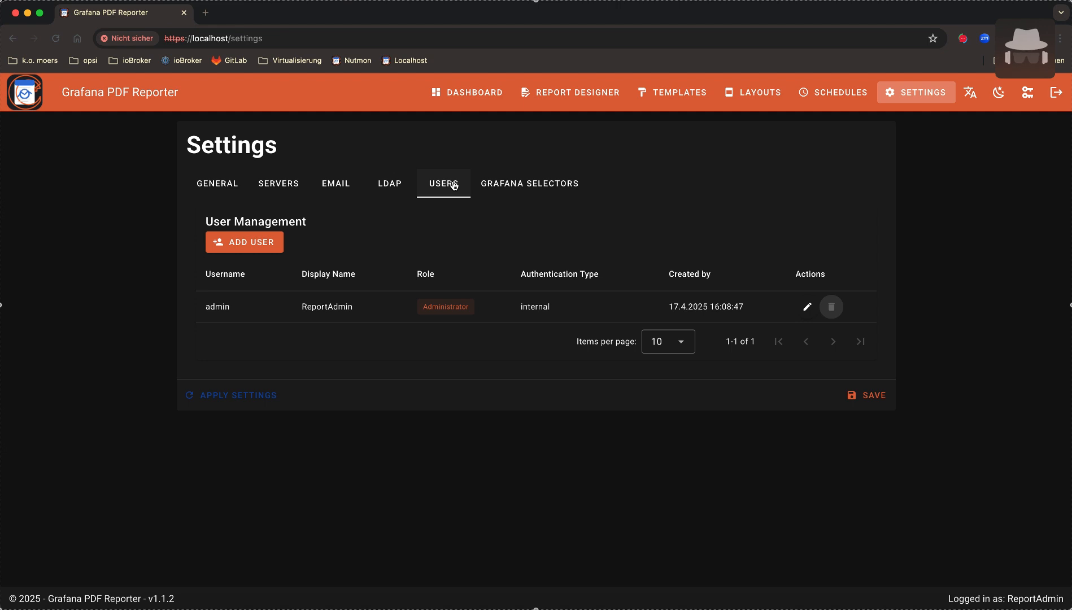
Start a new user with username user2, display name 'User Two', and a password
{"action": "left_click", "coordinate": [260, 245]}
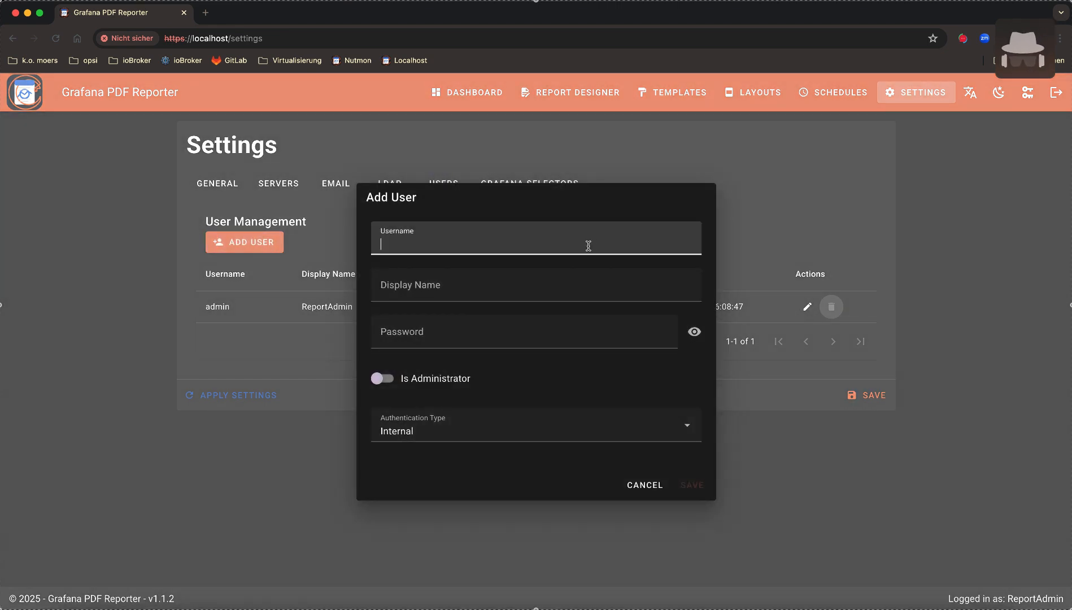
{"action": "type", "text": "User Two"}
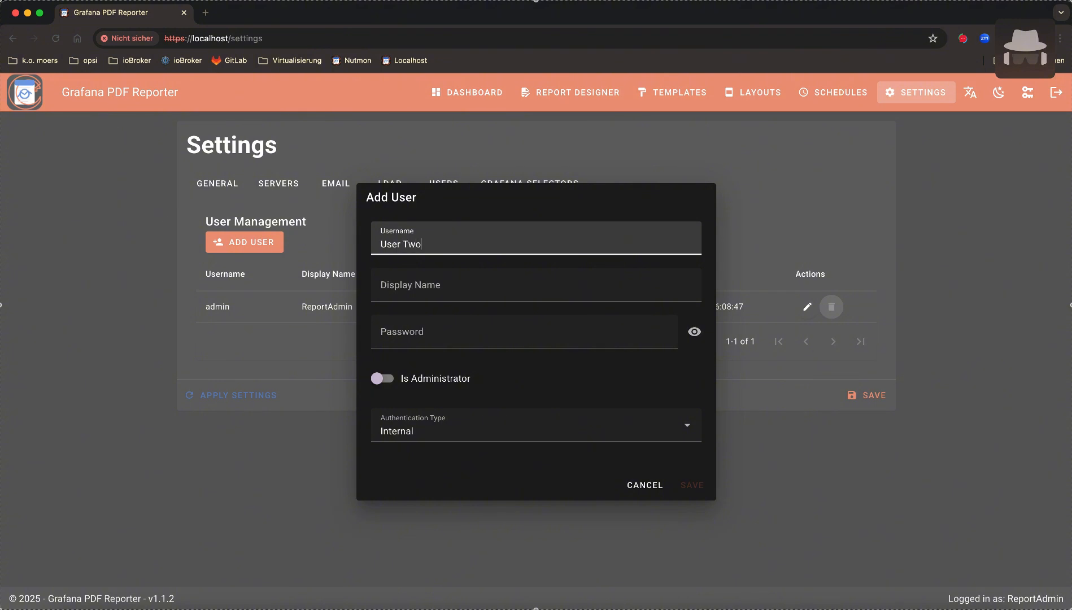
{"action": "key", "text": "Tab"}
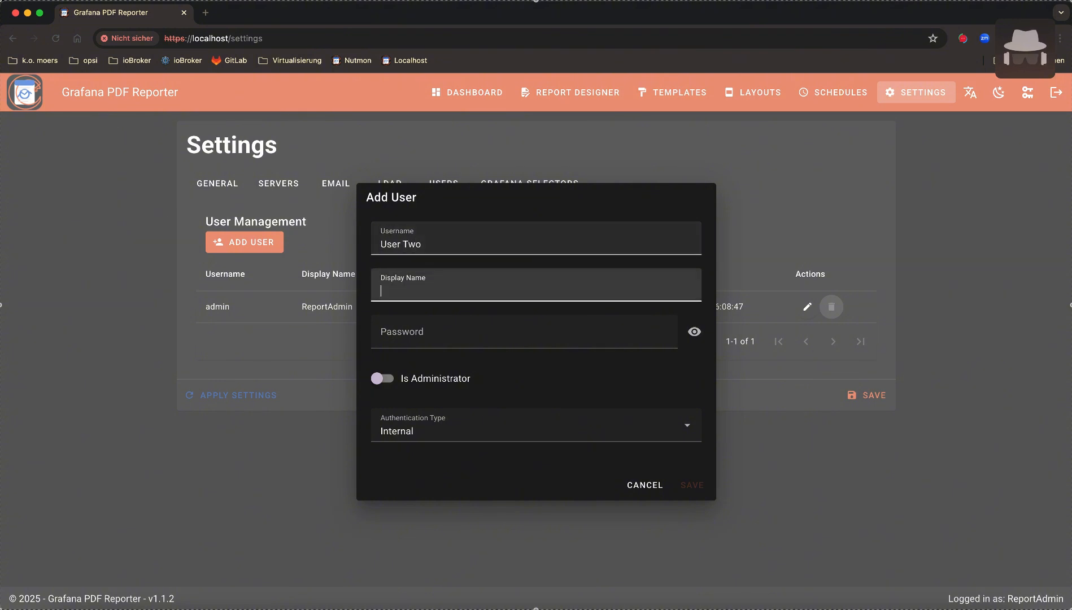
{"action": "key", "text": "shift+Tab"}
{"action": "type", "text": "u"}
{"action": "key", "text": "Tab"}
{"action": "type", "text": "User Two"}
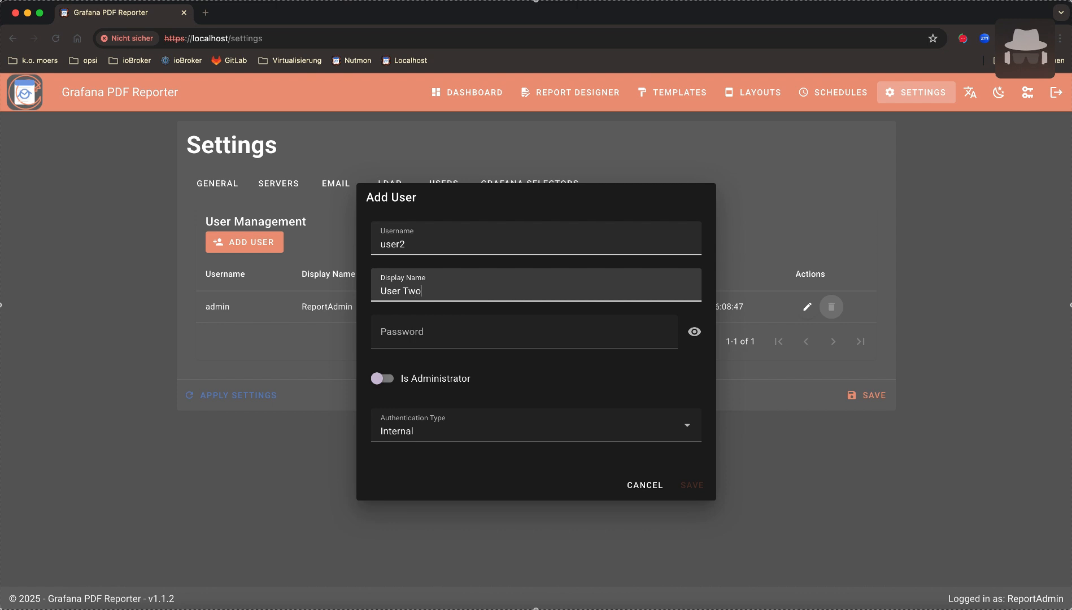
{"action": "key", "text": "Tab"}
{"action": "type", "text": "***************"}
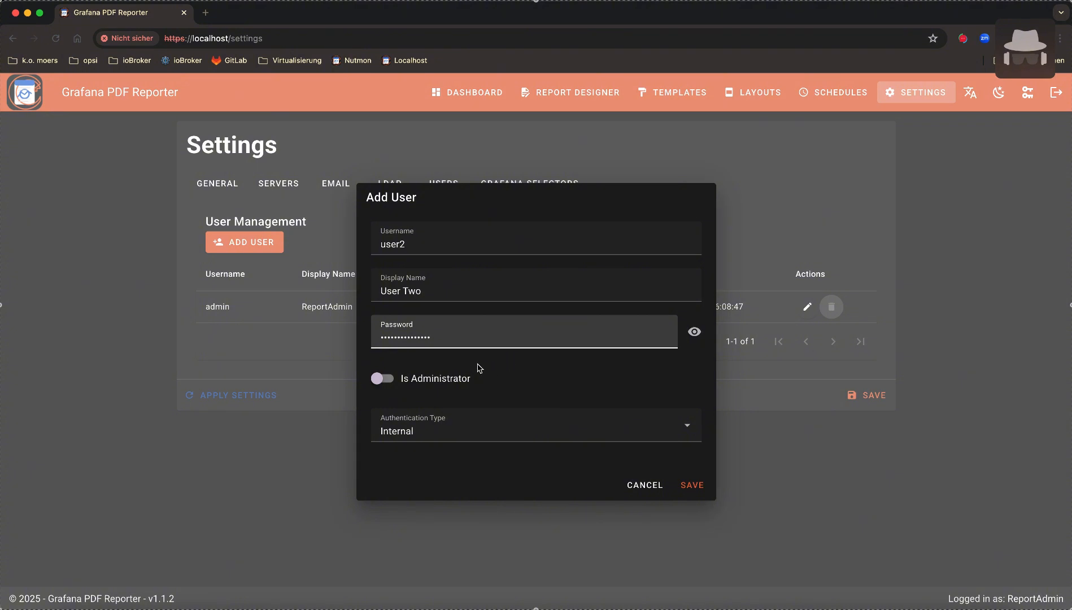
Keep user2 a non-administrator with LDAP authentication and create it, then open LDAP settings
{"action": "left_click", "coordinate": [391, 382]}
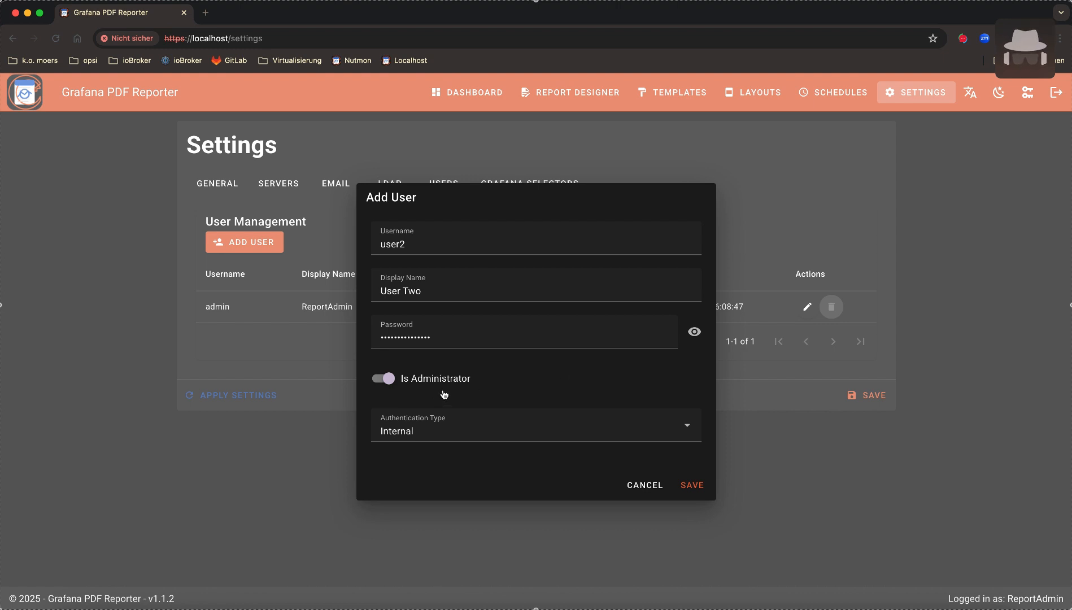
{"action": "left_click", "coordinate": [378, 383]}
{"action": "left_click", "coordinate": [511, 430]}
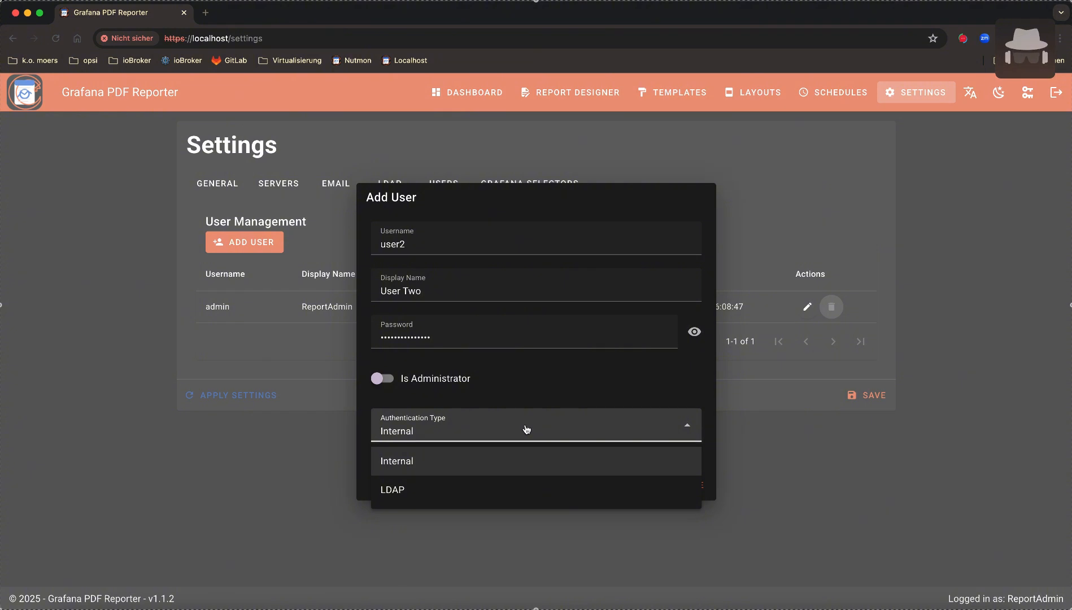
{"action": "left_click", "coordinate": [500, 490]}
{"action": "left_click", "coordinate": [690, 484]}
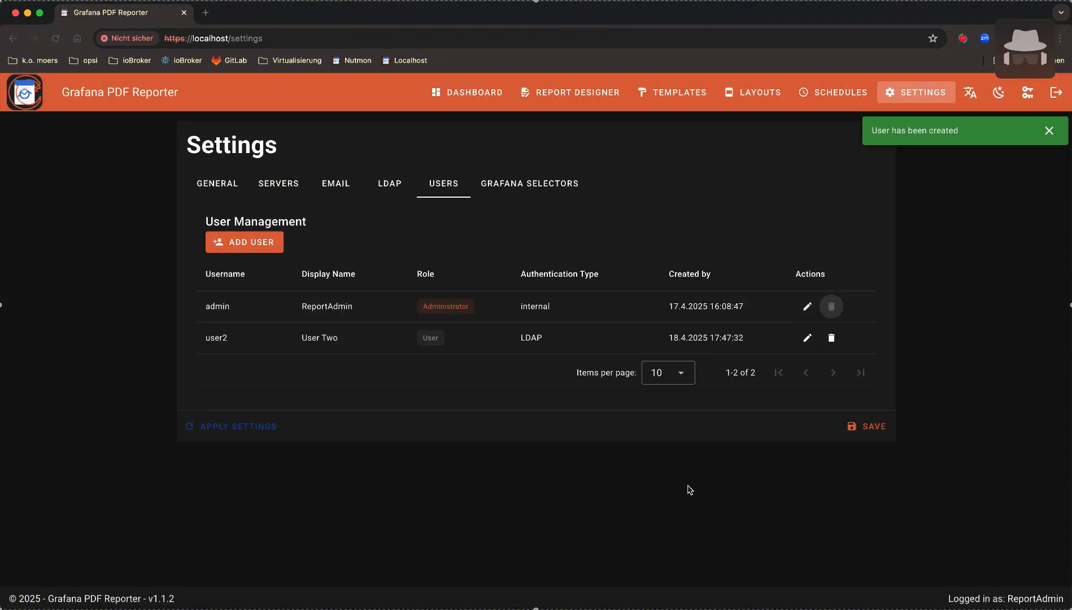
{"action": "left_click", "coordinate": [386, 187]}
Enable LDAP authentication, scroll through the LDAP options, and return to the Users list
{"action": "left_click", "coordinate": [271, 226]}
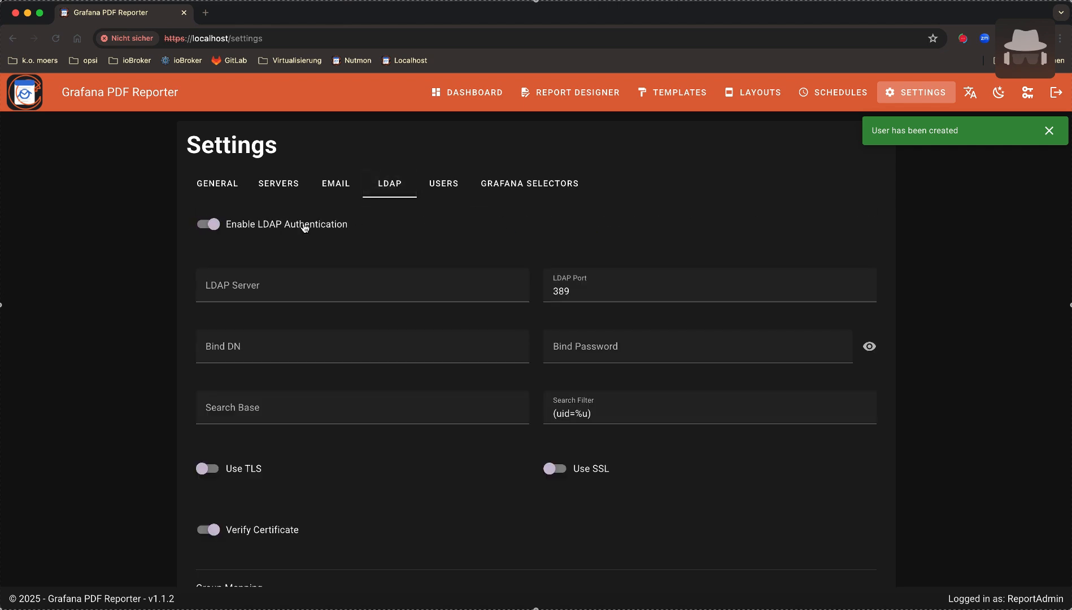
{"action": "scroll", "coordinate": [689, 232], "scroll_direction": "down", "scroll_amount": 2}
{"action": "scroll", "coordinate": [689, 232], "scroll_direction": "down", "scroll_amount": 4}
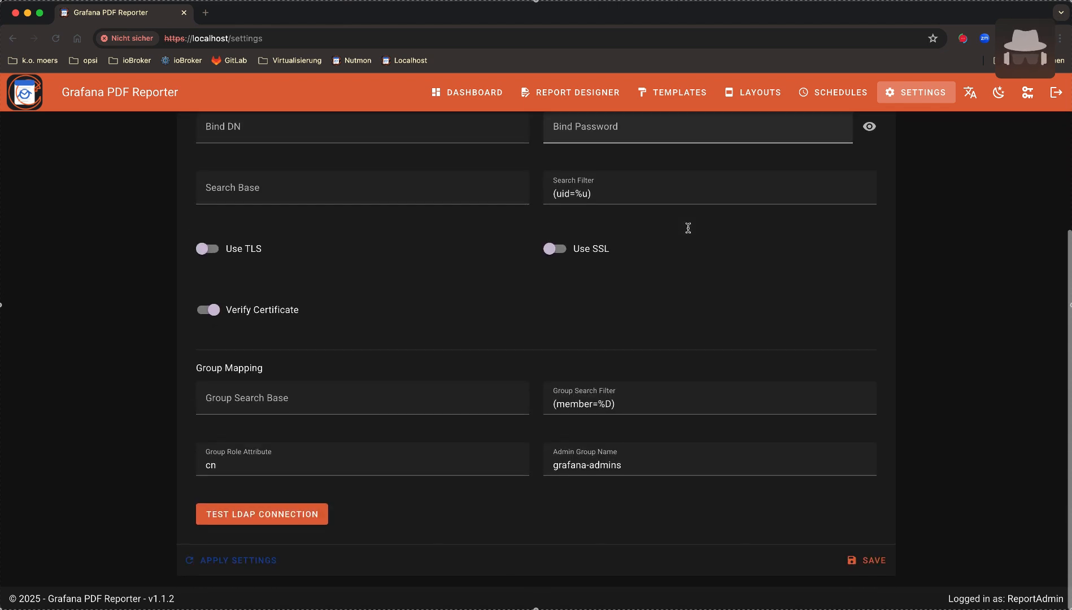
{"action": "scroll", "coordinate": [689, 231], "scroll_direction": "up", "scroll_amount": 6}
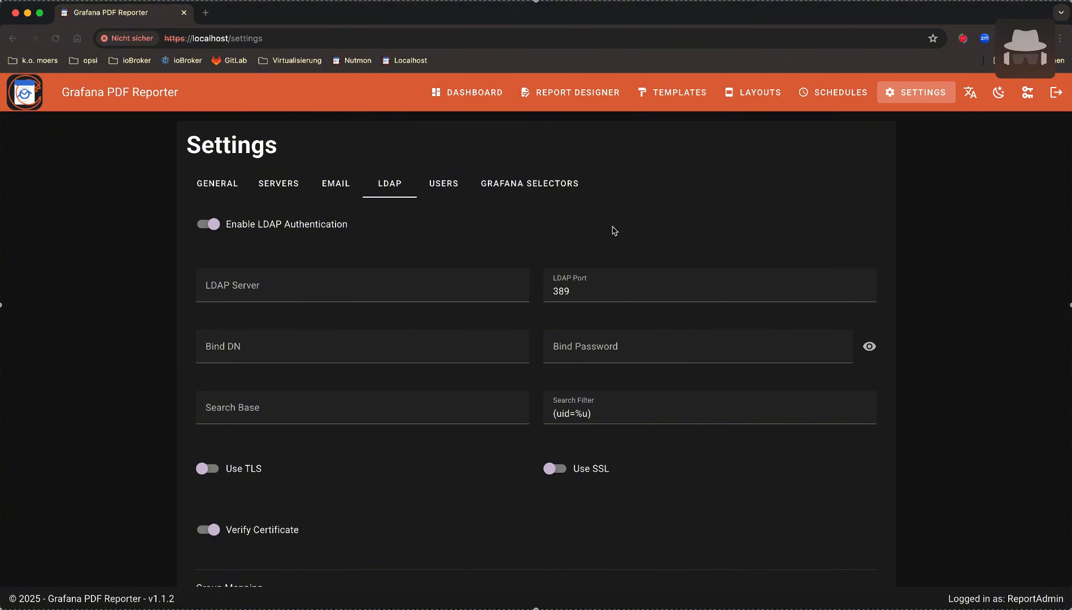
{"action": "left_click", "coordinate": [447, 186]}
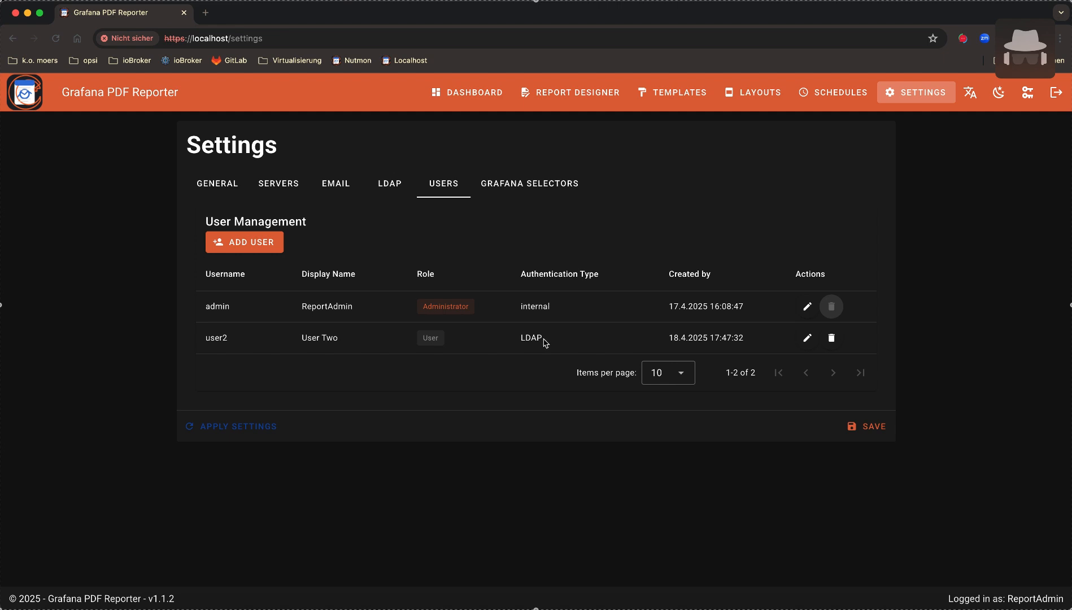
Open user2's edit form twice and cancel without changes, then go to Grafana Selectors
{"action": "left_click", "coordinate": [807, 338]}
{"action": "left_click", "coordinate": [433, 336]}
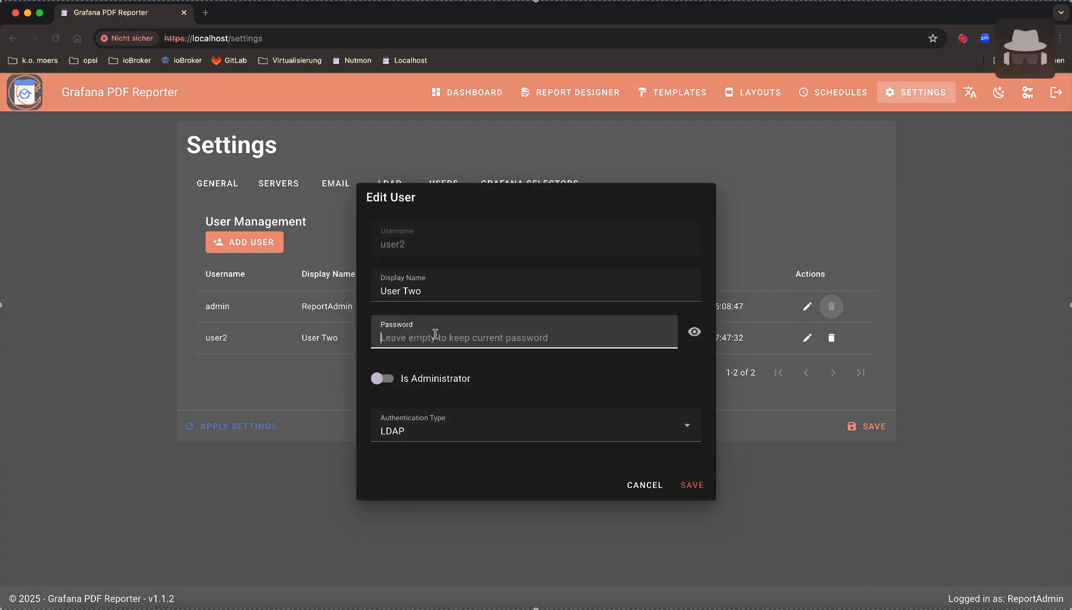
{"action": "left_click", "coordinate": [644, 486]}
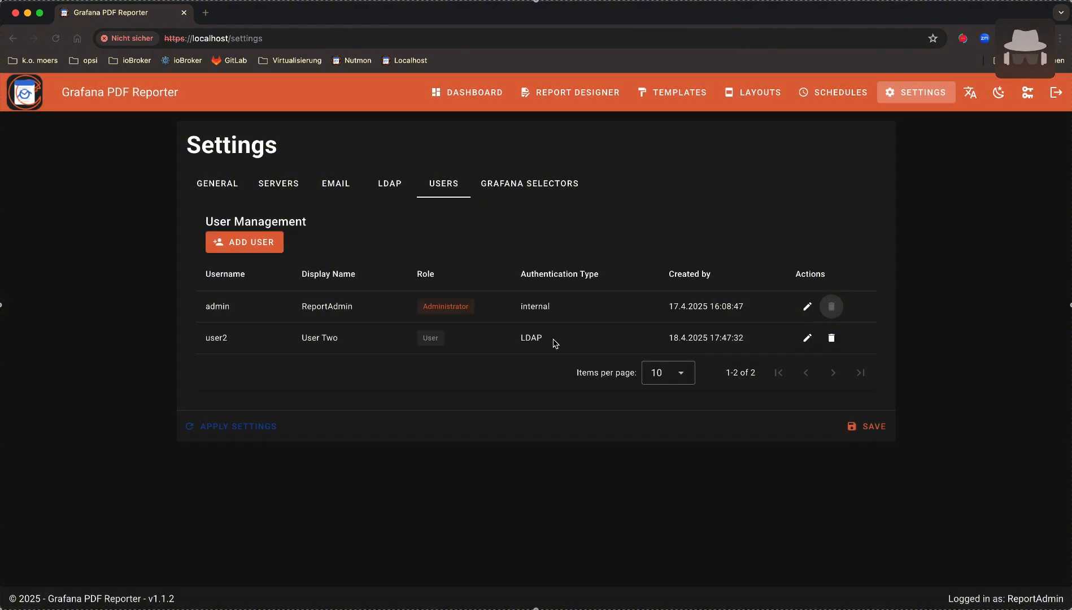
{"action": "left_click", "coordinate": [806, 337]}
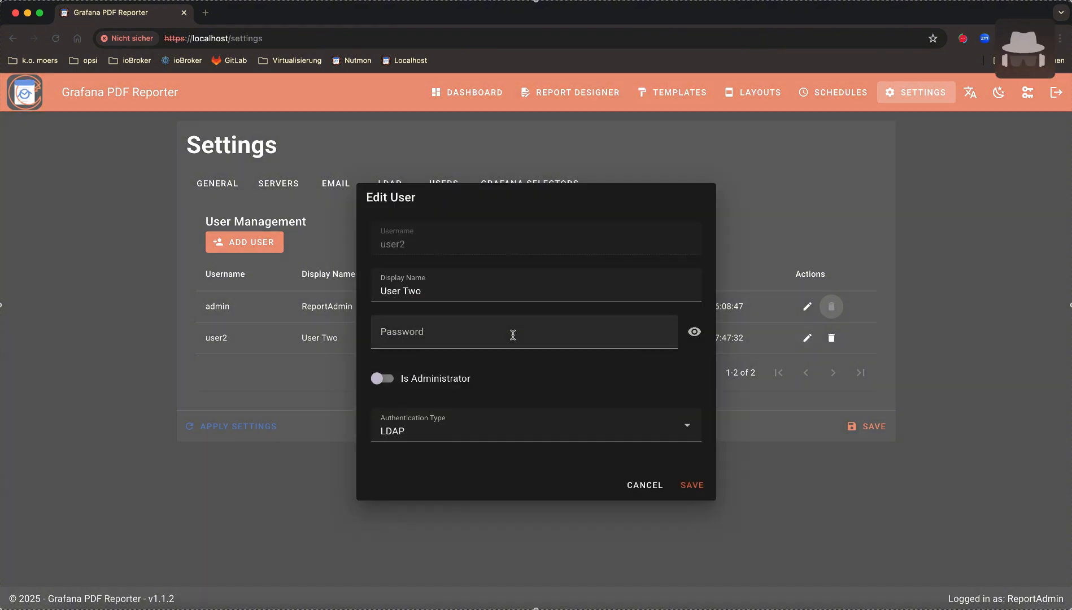
{"action": "left_click", "coordinate": [512, 334]}
{"action": "left_click", "coordinate": [633, 486]}
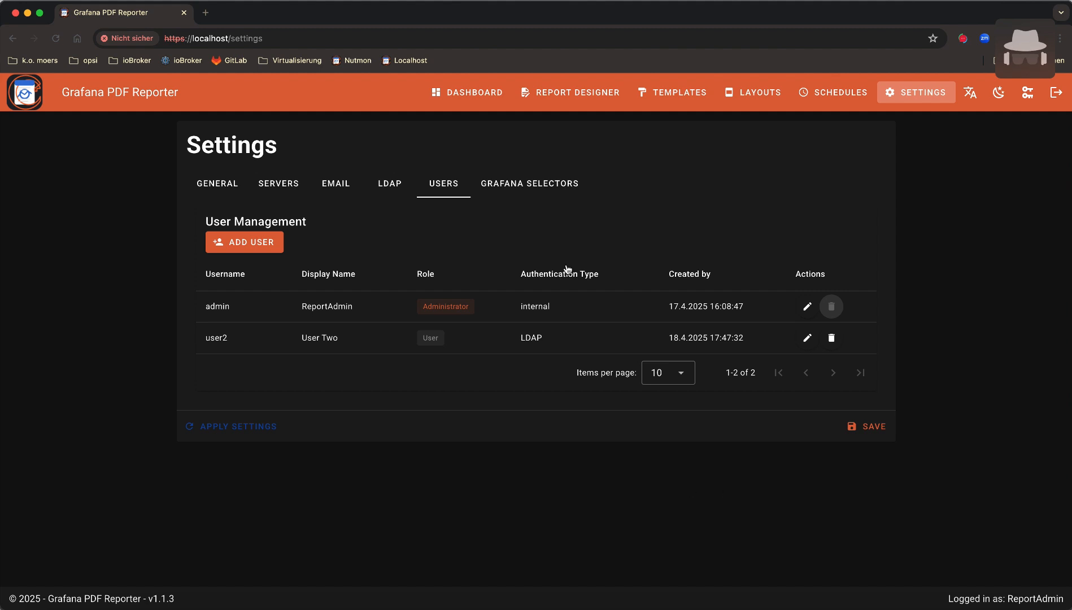
{"action": "left_click", "coordinate": [535, 189]}
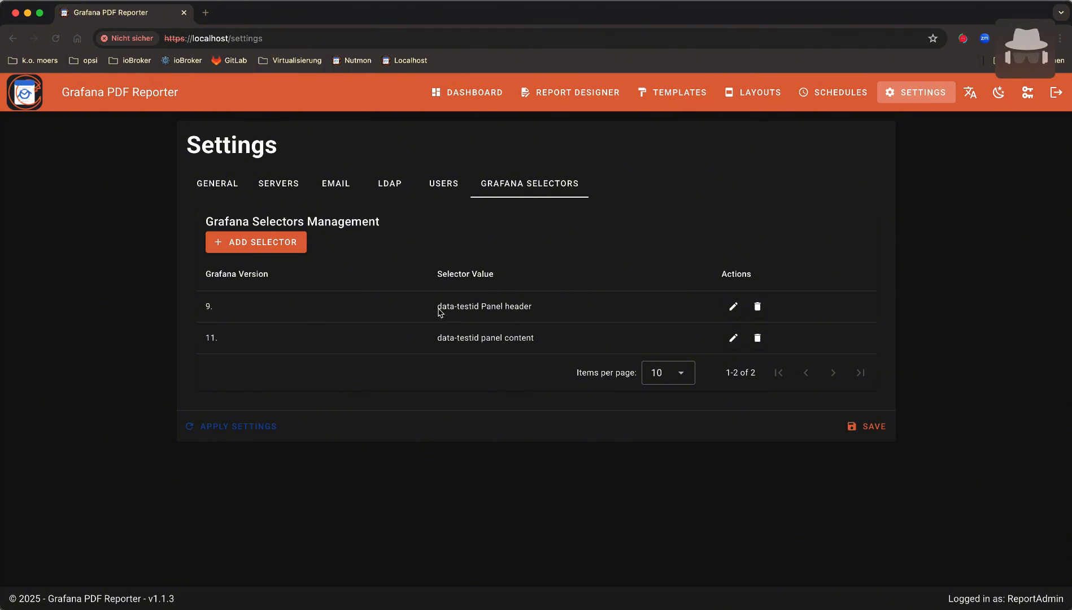
Highlight the Panel header selector value text, then clear the highlight
{"action": "left_click_drag", "start_coordinate": [439, 310], "coordinate": [531, 312]}
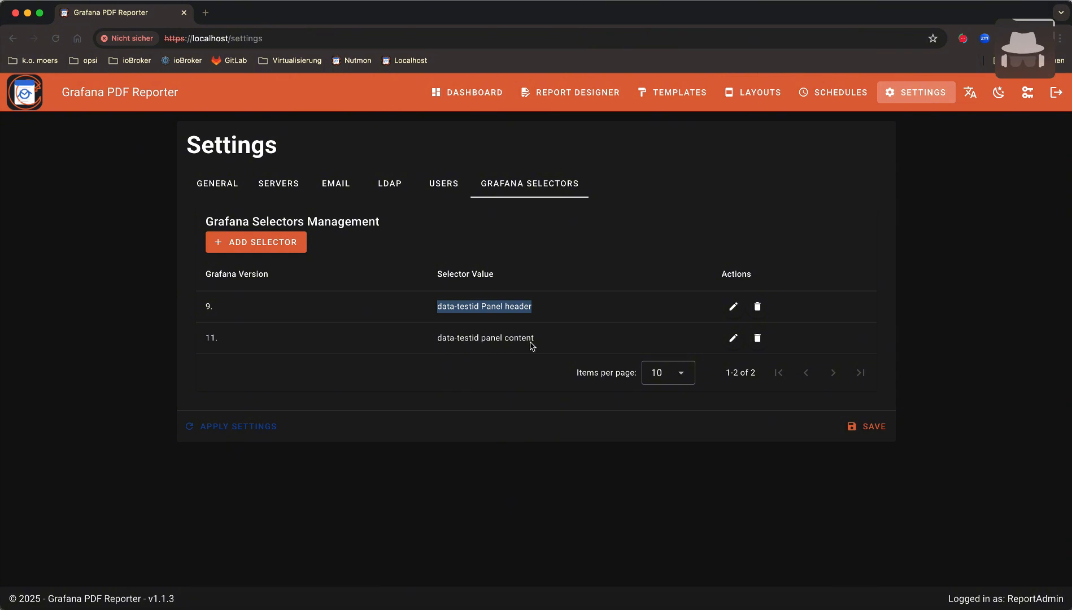
{"action": "left_click", "coordinate": [412, 348]}
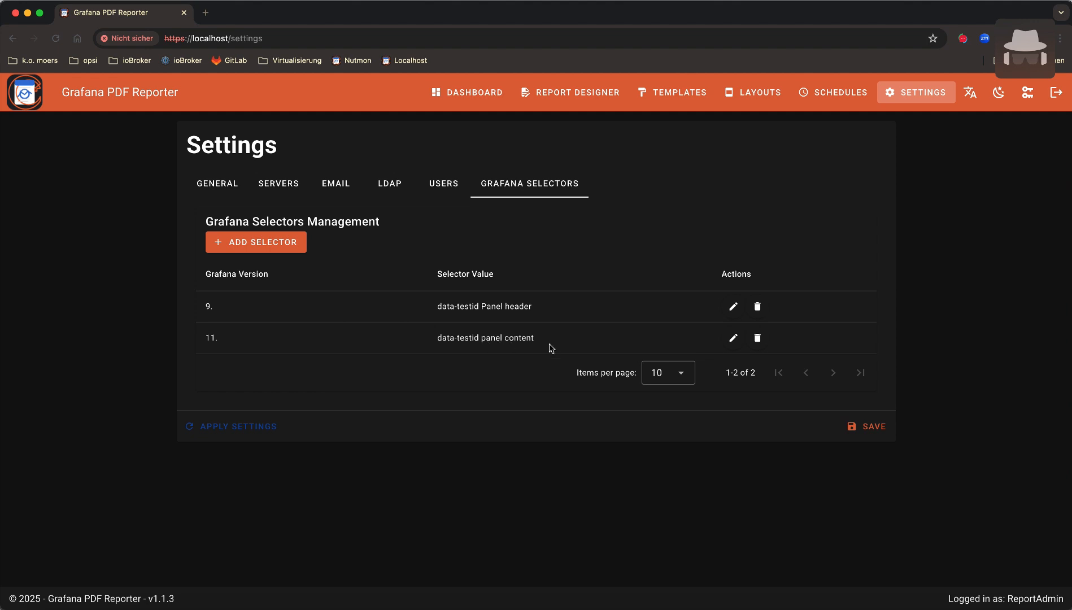
Add a Grafana selector for version 12.3. with value data-testid asdfjhasdjkhfg and save it
{"action": "left_click", "coordinate": [257, 242]}
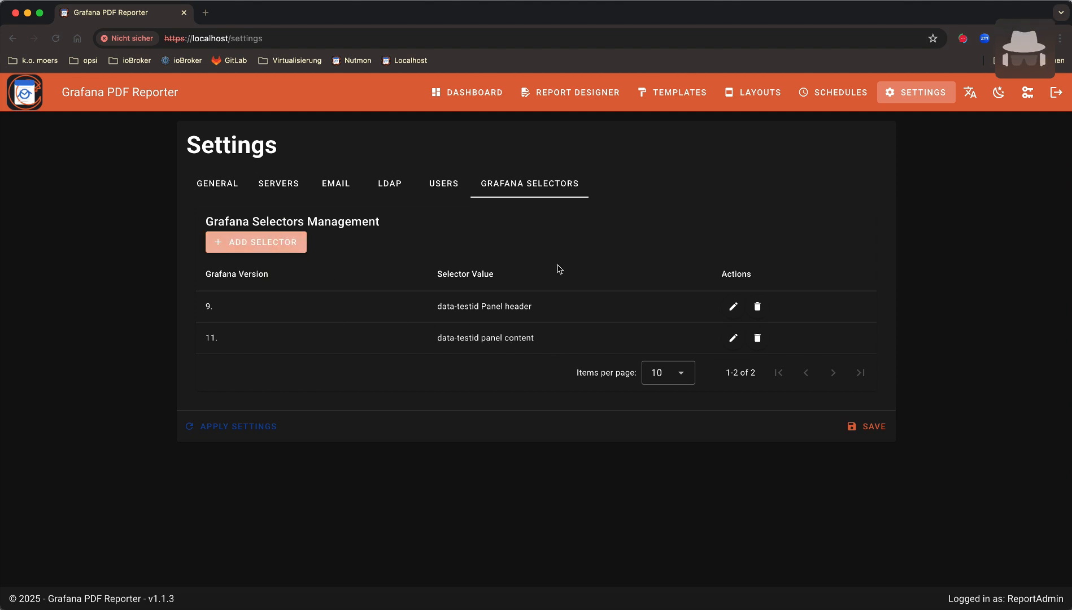
{"action": "left_click", "coordinate": [487, 303]}
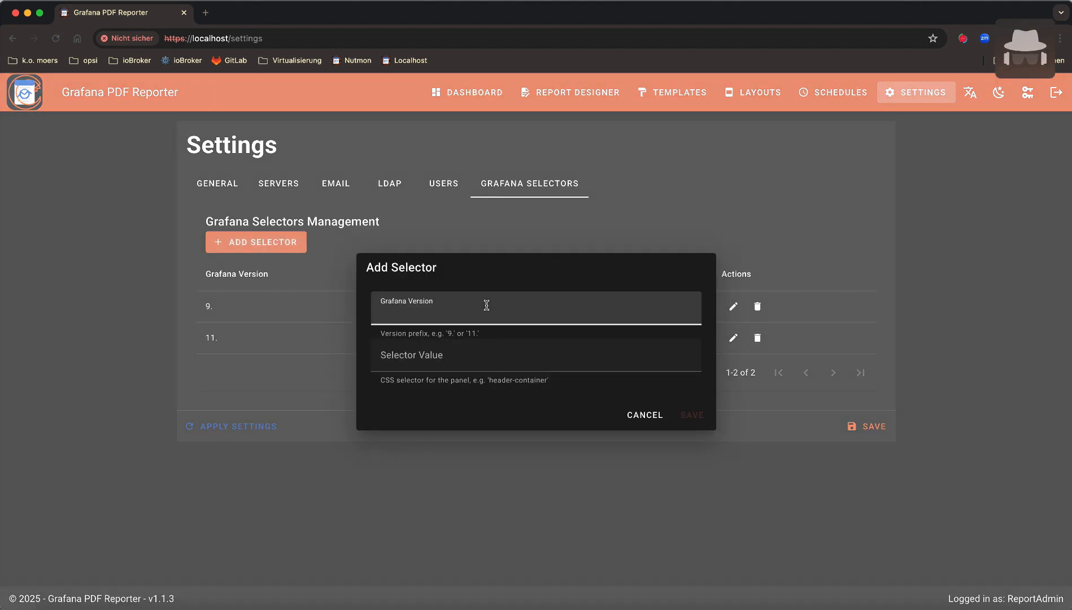
{"action": "type", "text": "12.3."}
{"action": "key", "text": "Tab"}
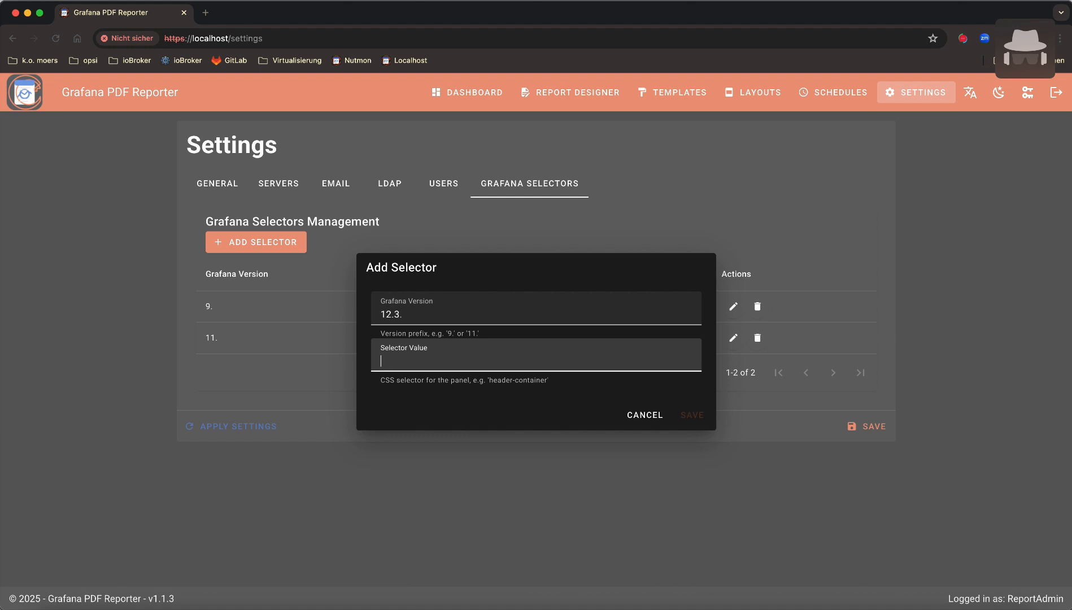
{"action": "type", "text": "data-"}
{"action": "type", "text": "tes"}
{"action": "type", "text": "-"}
{"action": "key", "text": "End"}
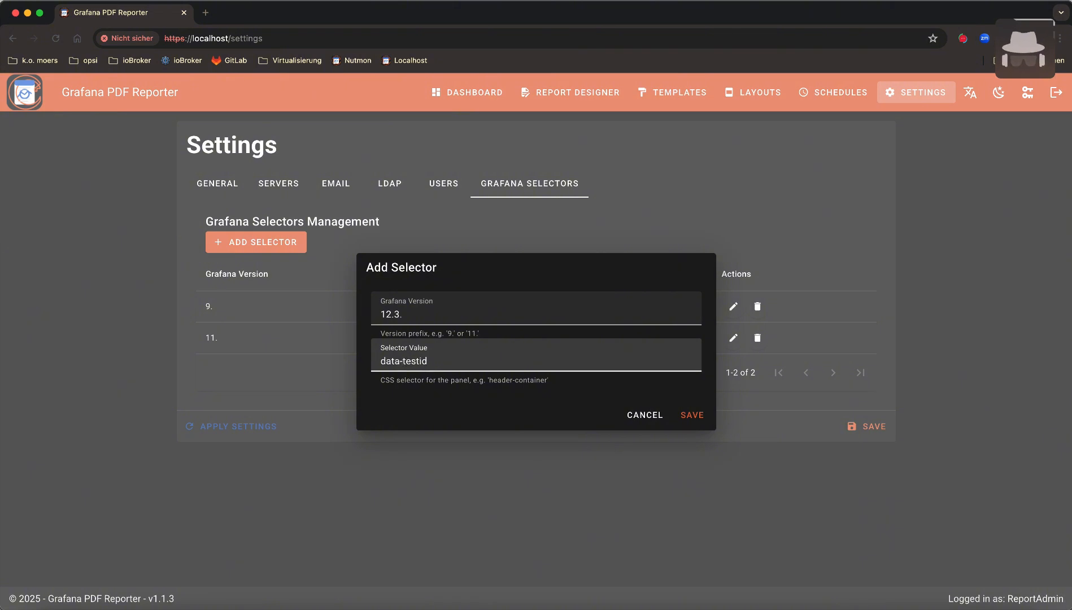
{"action": "type", "text": "asdfjhasdj"}
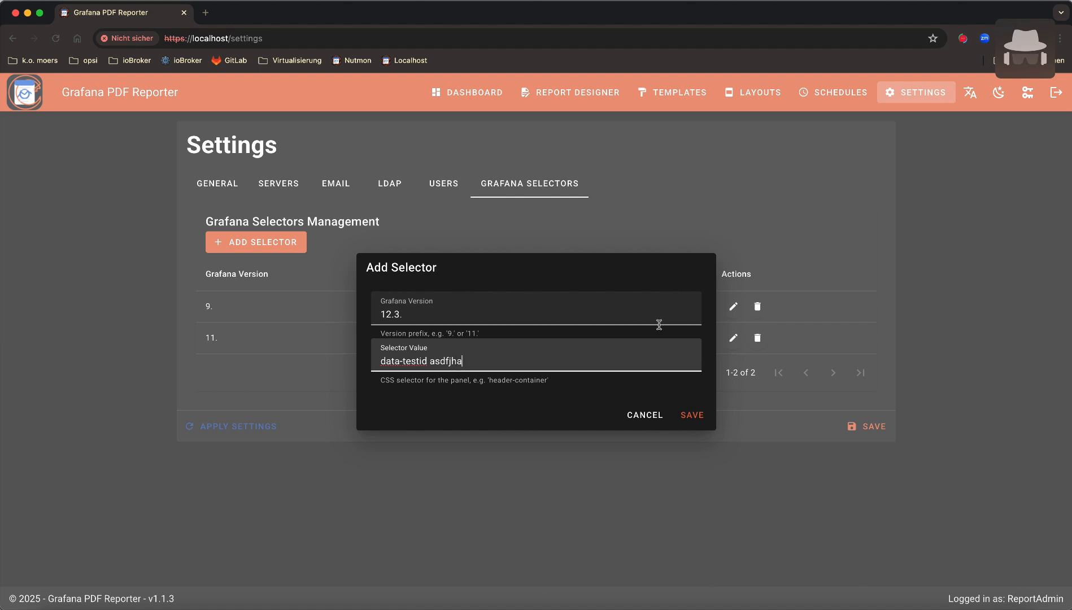
{"action": "type", "text": "khfg"}
{"action": "left_click", "coordinate": [694, 415]}
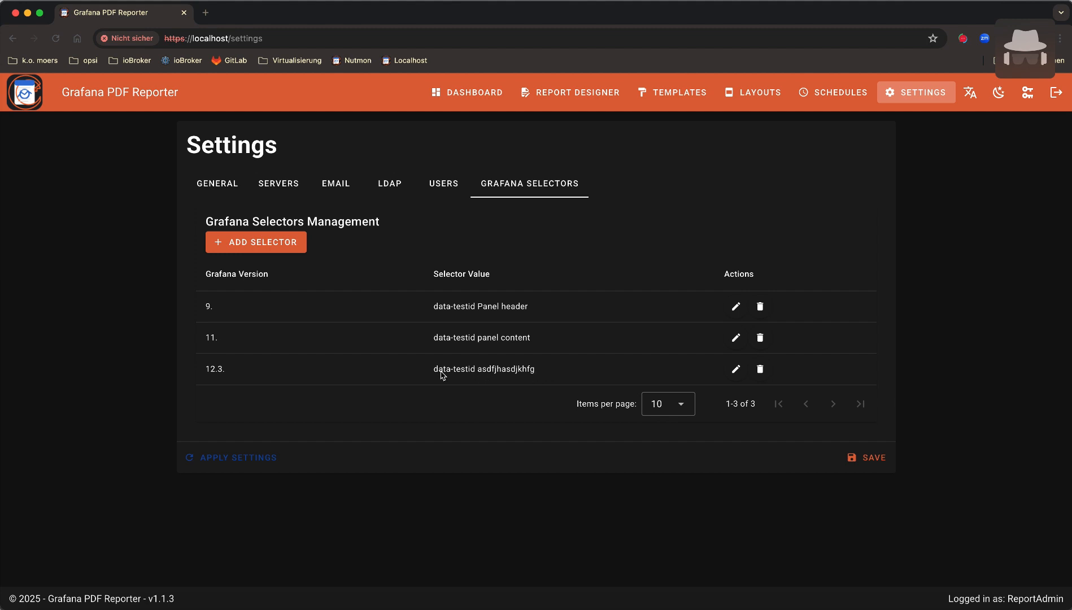
Save all settings so the 12.3. selector is stored alongside the 9. and 11. entries
{"action": "left_click_drag", "start_coordinate": [435, 373], "coordinate": [538, 377]}
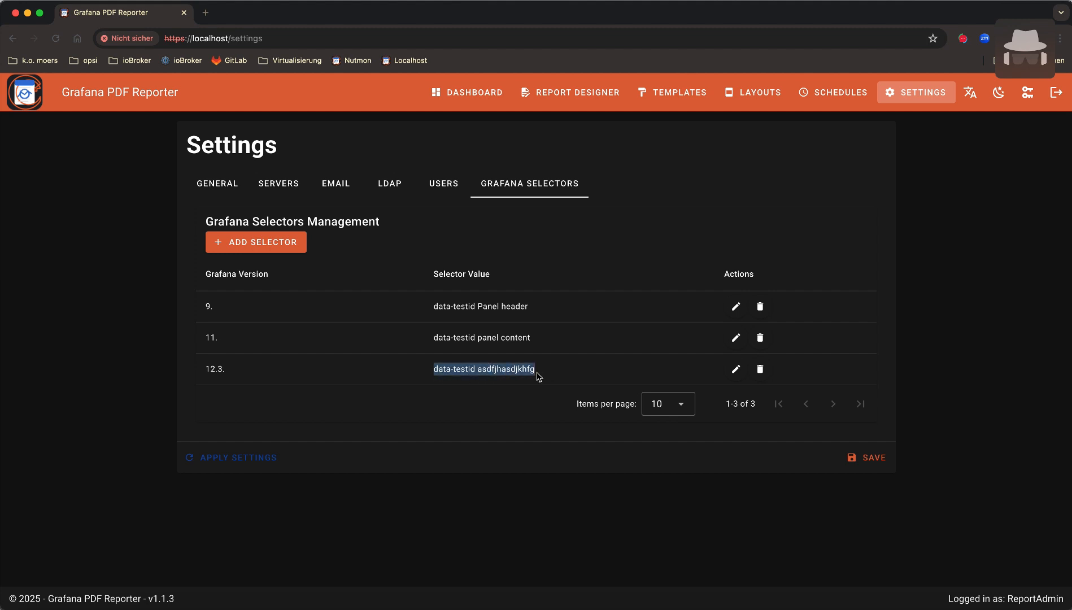
{"action": "left_click", "coordinate": [875, 459]}
{"action": "left_click_drag", "start_coordinate": [204, 308], "coordinate": [551, 342]}
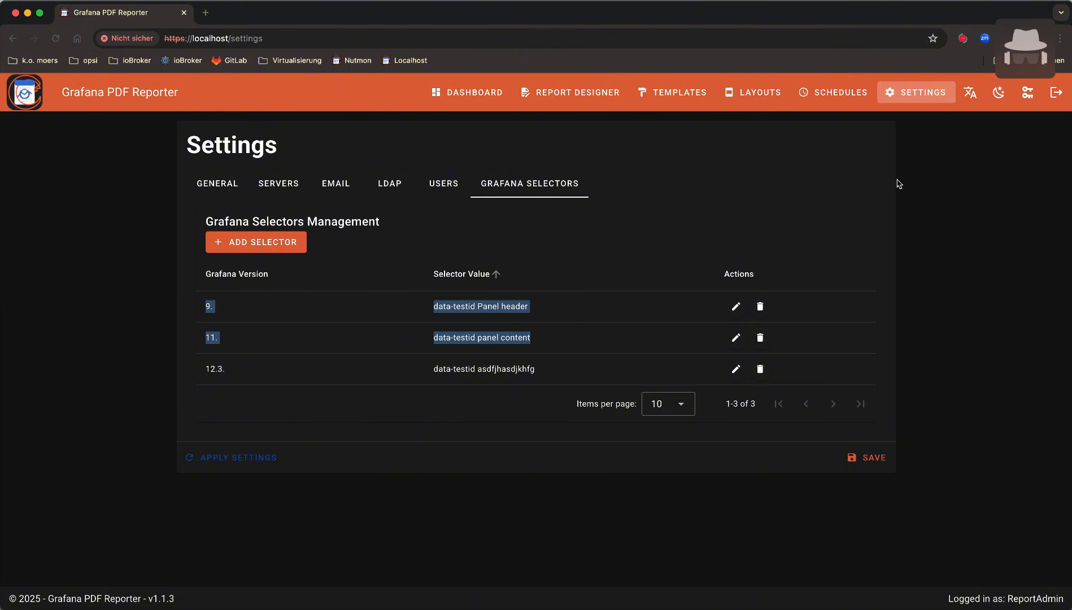
{"action": "left_click", "coordinate": [970, 94]}
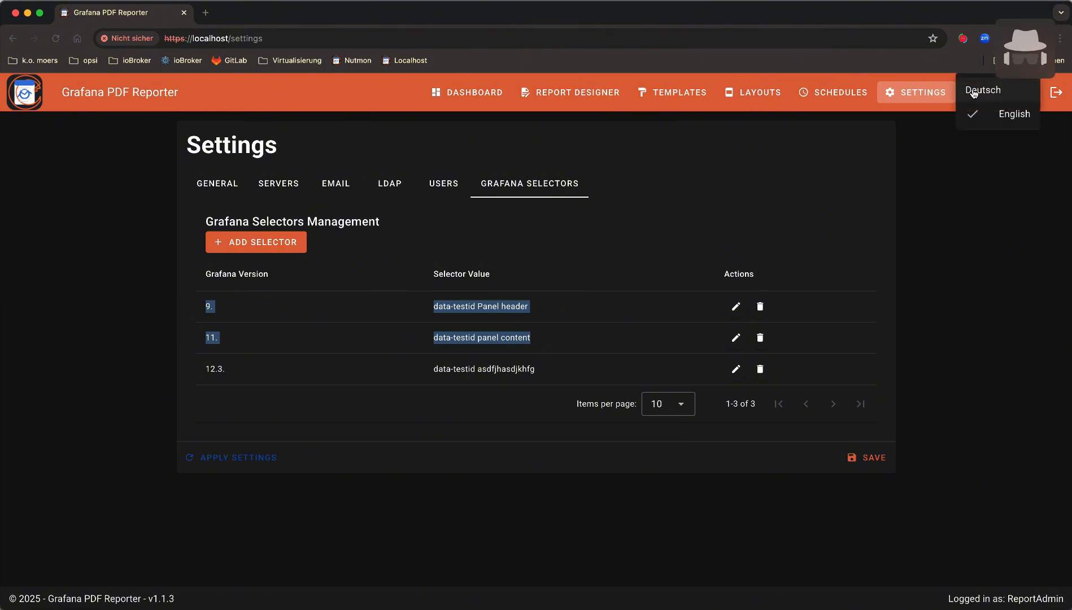
{"action": "left_click", "coordinate": [980, 90]}
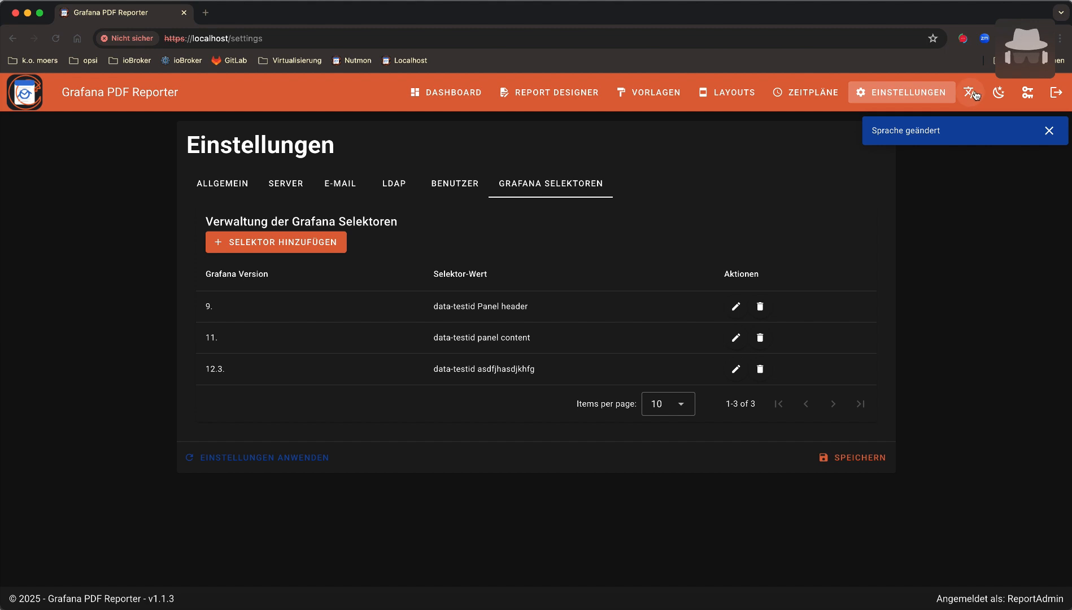
{"action": "left_click", "coordinate": [977, 94]}
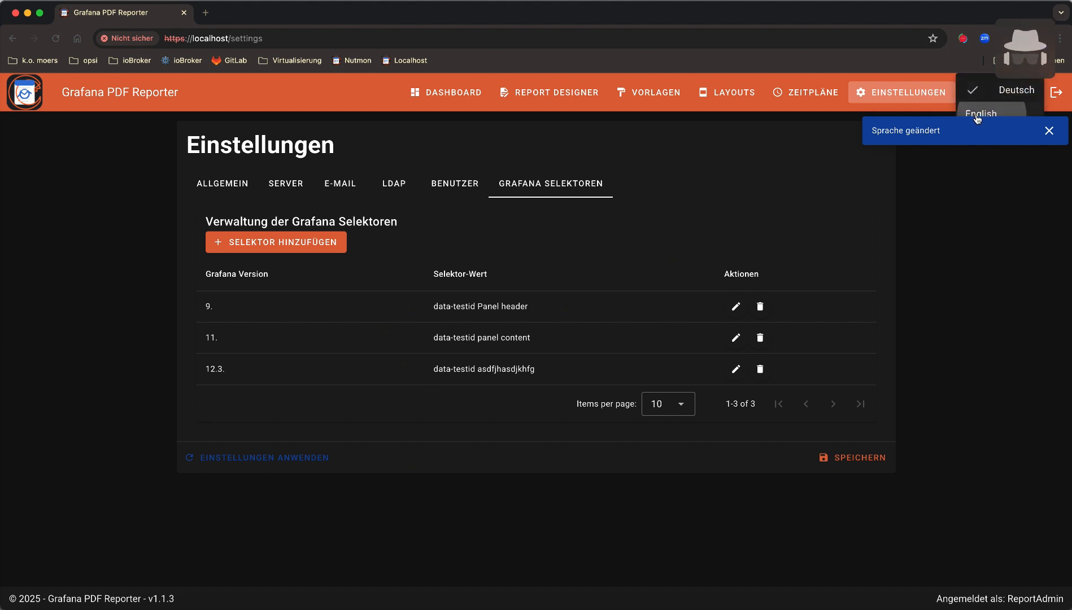
{"action": "left_click", "coordinate": [976, 115]}
{"action": "left_click", "coordinate": [998, 96]}
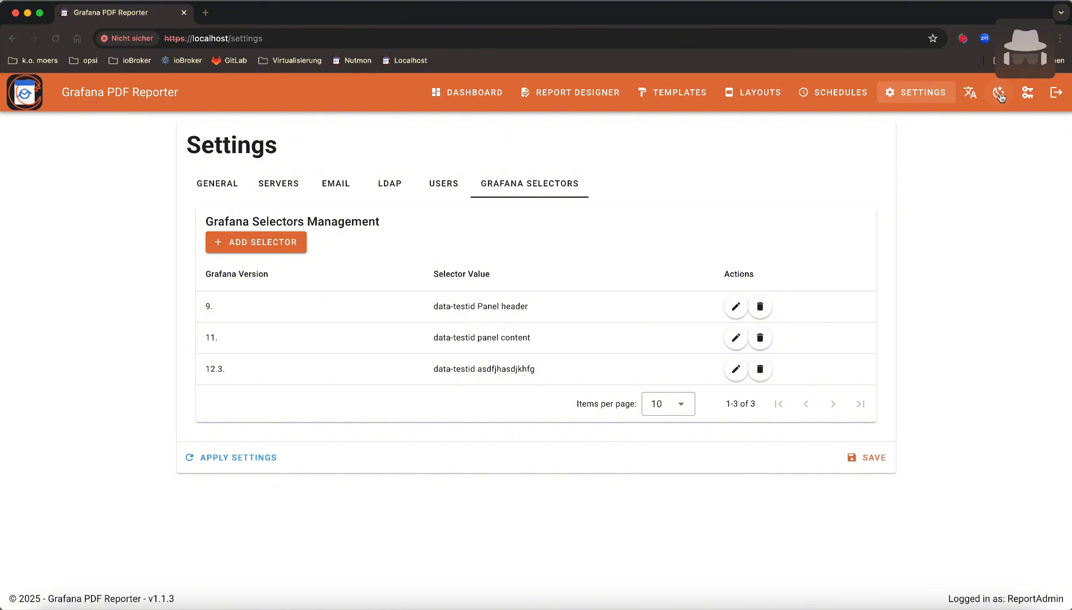
{"action": "left_click", "coordinate": [999, 96]}
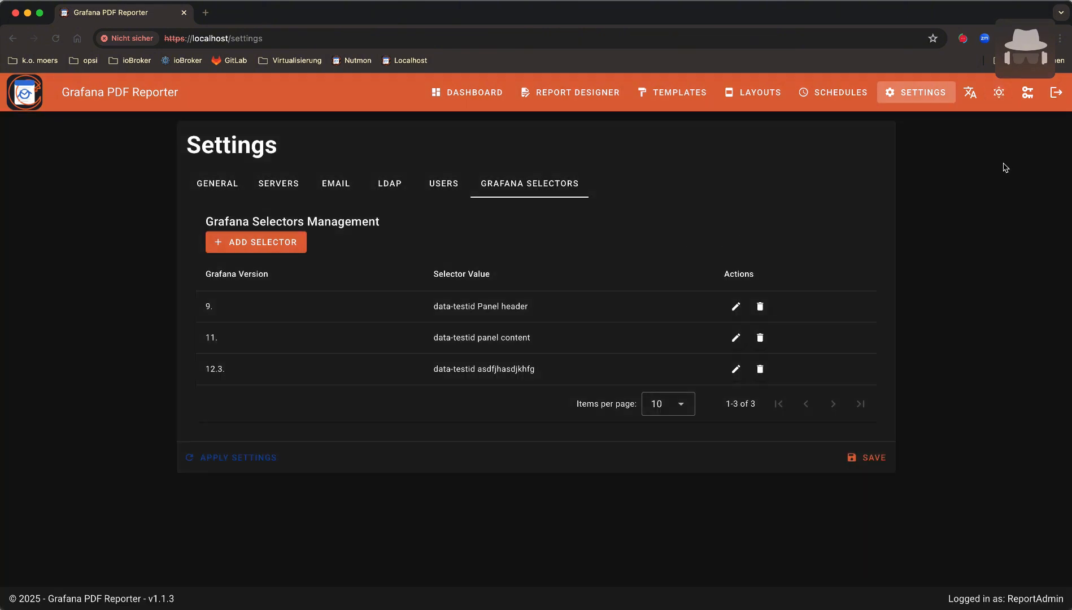
{"action": "left_click", "coordinate": [1027, 92]}
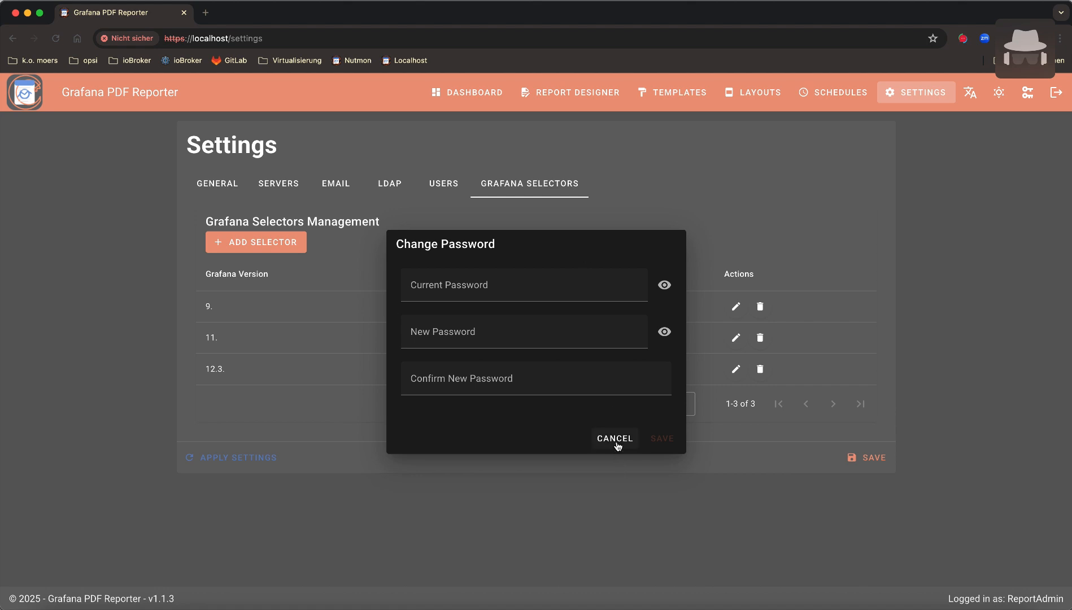
{"action": "left_click", "coordinate": [615, 439]}
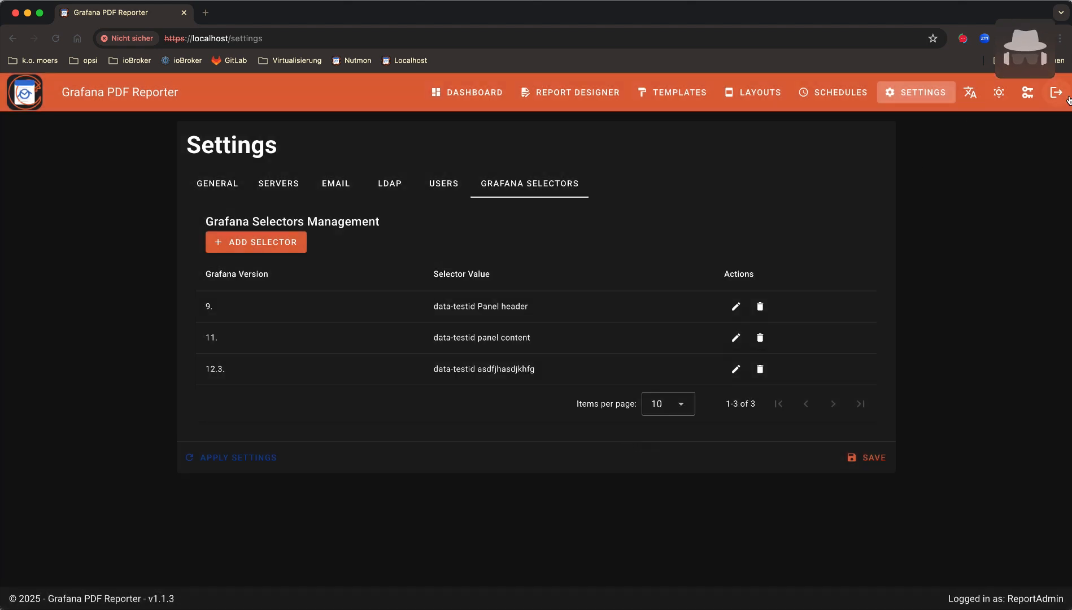
Log out of the admin account and confirm in the Logout dialog
{"action": "left_click", "coordinate": [1056, 94]}
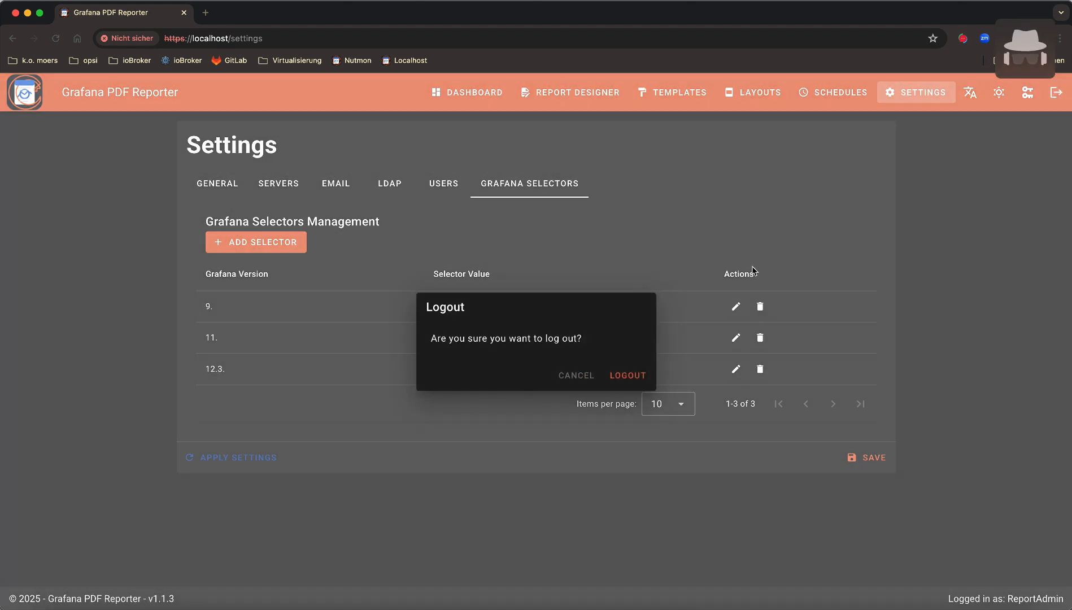
{"action": "left_click", "coordinate": [631, 377]}
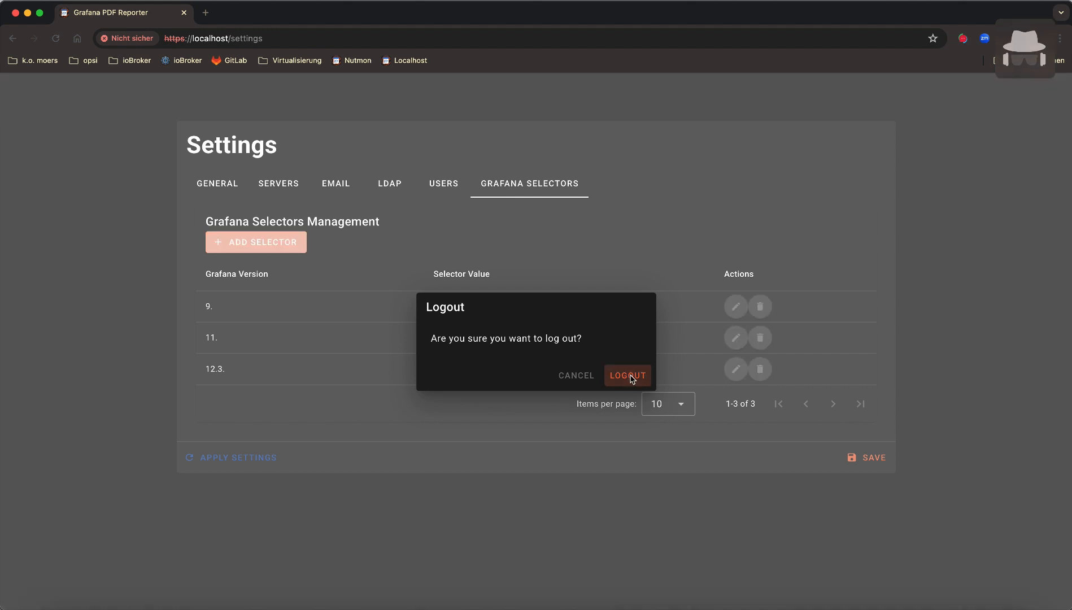